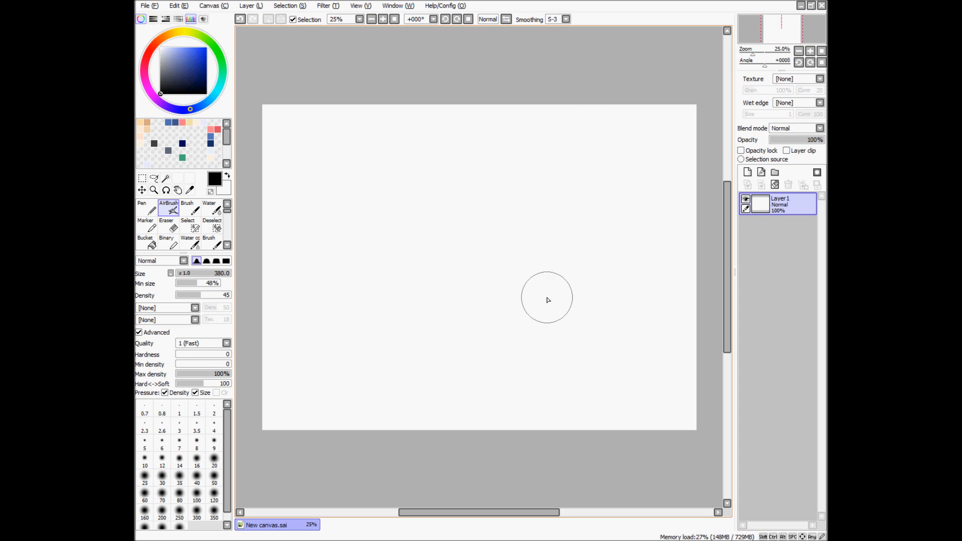
Step: Set the AirBrush size to 8 and compare it with the Brush and Pen tool settings
{"action": "key", "text": "ctrl+alt"}
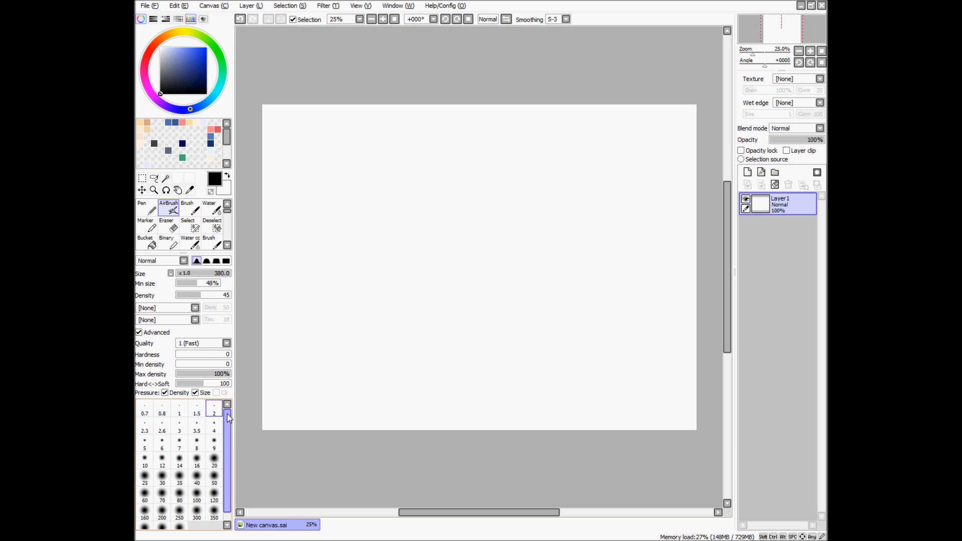
{"action": "left_click", "coordinate": [196, 441]}
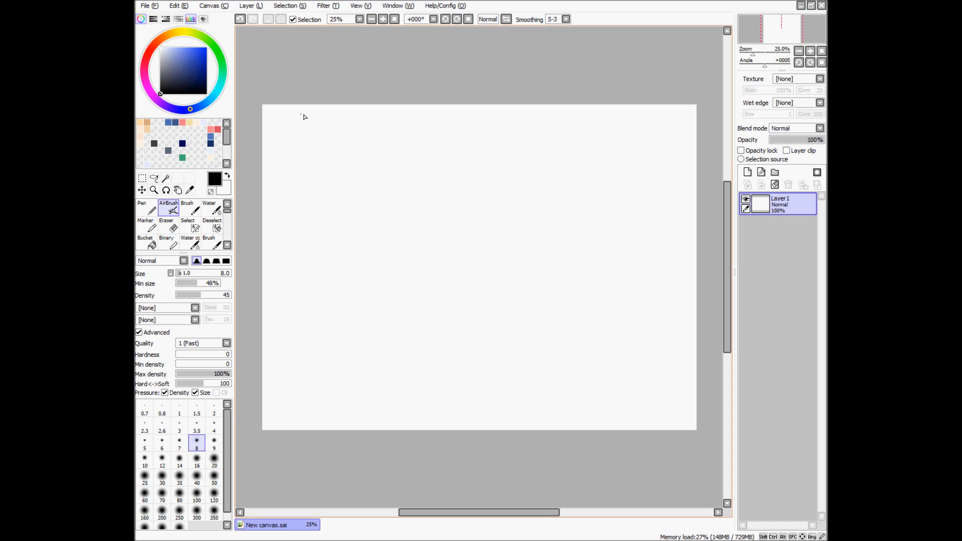
{"action": "left_click", "coordinate": [192, 208]}
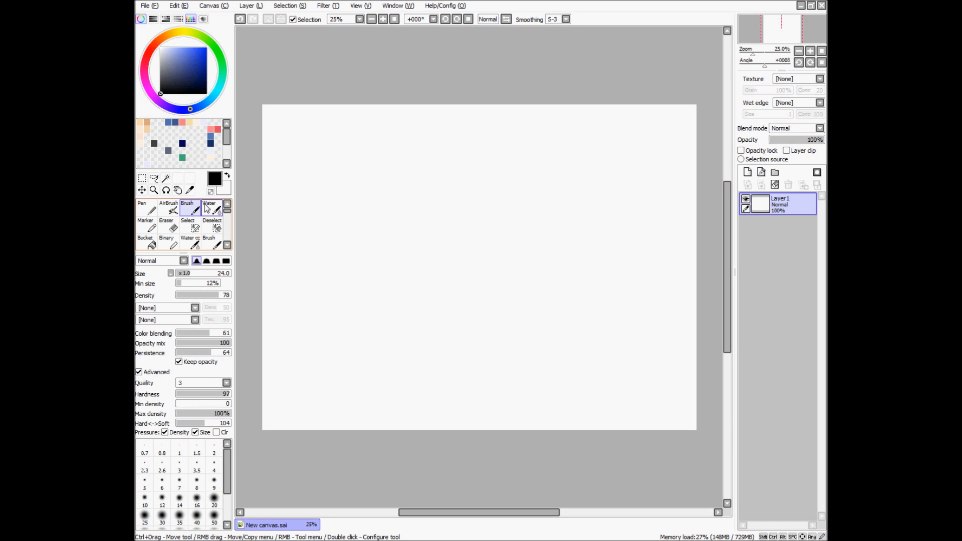
{"action": "left_click", "coordinate": [169, 208]}
{"action": "left_click", "coordinate": [147, 208]}
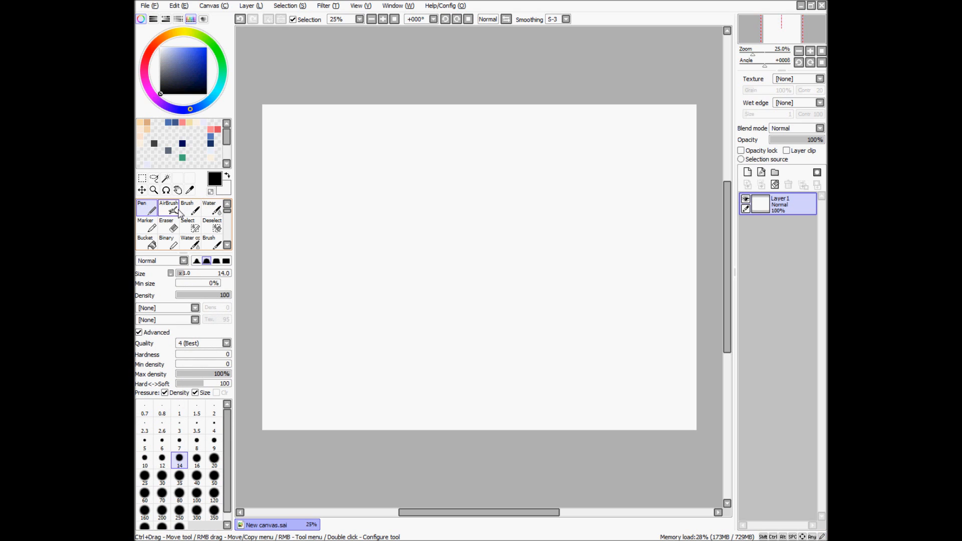
{"action": "left_click", "coordinate": [173, 210]}
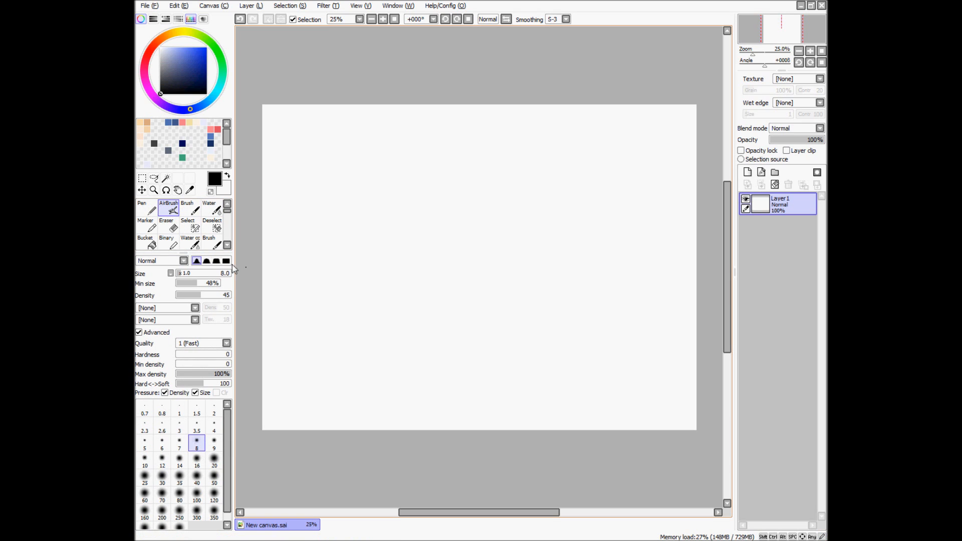
Step: Try two freehand strokes on the blank canvas with the size 8 AirBrush, then undo them
{"action": "left_click_drag", "start_coordinate": [391, 267], "coordinate": [452, 191]}
{"action": "left_click_drag", "start_coordinate": [395, 288], "coordinate": [514, 177]}
{"action": "key", "text": "ctrl+z"}
{"action": "key", "text": "ctrl+z"}
Step: Set the AirBrush size to 14 and test it with one stroke, undoing the stroke
{"action": "left_click", "coordinate": [179, 460]}
{"action": "left_click_drag", "start_coordinate": [451, 196], "coordinate": [425, 294]}
{"action": "key", "text": "ctrl+z"}
Step: Compare trial strokes made with the AirBrush and the Pen on the canvas, undoing each one
{"action": "mouse_move", "coordinate": [396, 264]}
{"action": "left_mouse_down"}
{"action": "mouse_move", "coordinate": [413, 200]}
{"action": "mouse_move", "coordinate": [401, 282]}
{"action": "mouse_move", "coordinate": [408, 290]}
{"action": "left_mouse_up"}
{"action": "key", "text": "n"}
{"action": "mouse_move", "coordinate": [440, 203]}
{"action": "left_mouse_down"}
{"action": "mouse_move", "coordinate": [421, 269]}
{"action": "mouse_move", "coordinate": [454, 188]}
{"action": "left_mouse_up"}
{"action": "key", "text": "ctrl+z"}
{"action": "key", "text": "ctrl+z"}
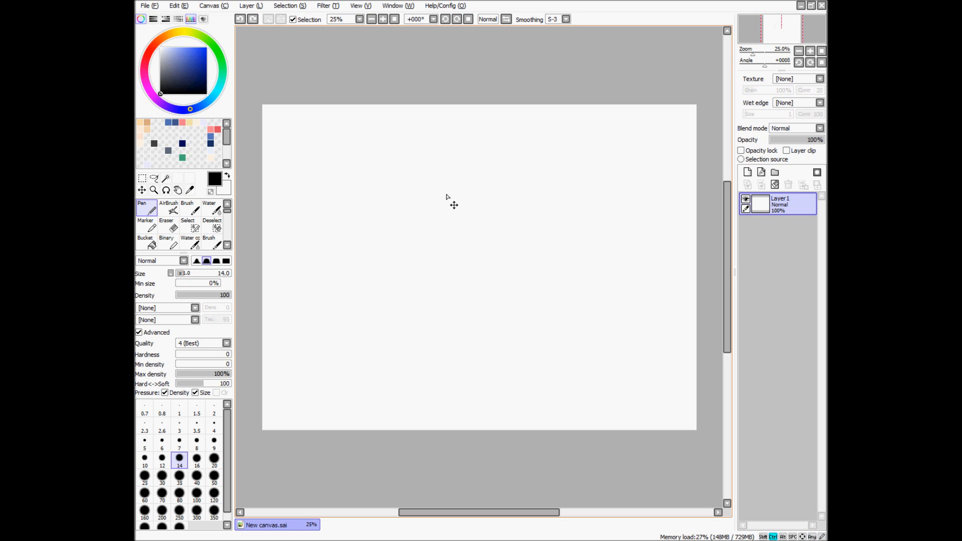
{"action": "key", "text": "v"}
{"action": "left_click_drag", "start_coordinate": [440, 174], "coordinate": [429, 234]}
{"action": "key", "text": "ctrl+z"}
Step: Set stroke smoothing to 3 and test it with one stroke, undoing the stroke
{"action": "left_click", "coordinate": [566, 19]}
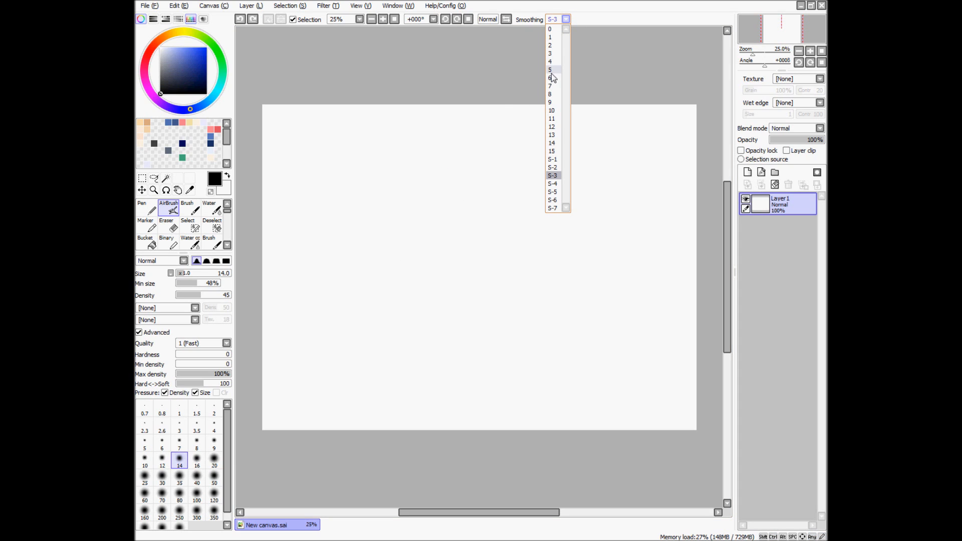
{"action": "left_click", "coordinate": [556, 53]}
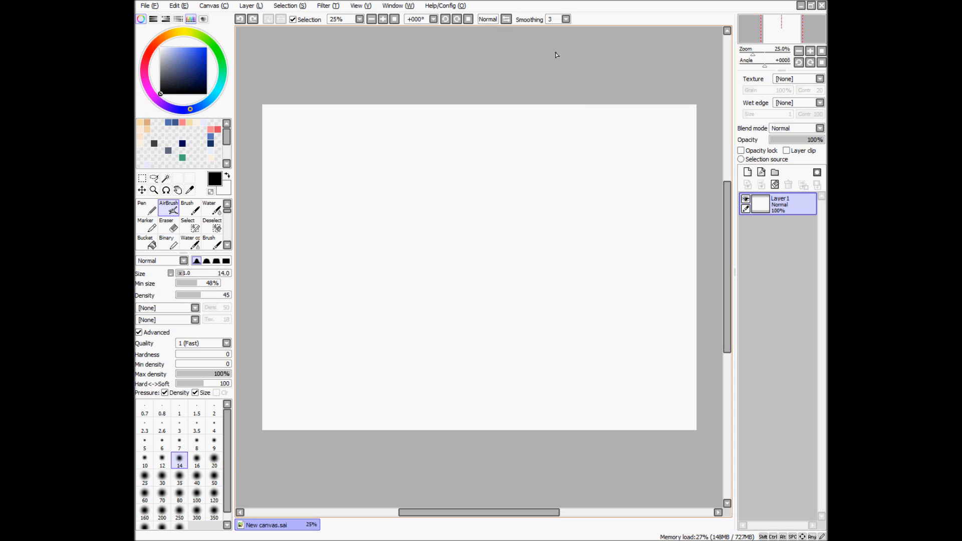
{"action": "mouse_move", "coordinate": [398, 182]}
{"action": "left_mouse_down"}
{"action": "mouse_move", "coordinate": [401, 238]}
{"action": "mouse_move", "coordinate": [412, 166]}
{"action": "left_mouse_up"}
{"action": "key", "text": "ctrl+z"}
Step: Sketch an egg-shaped head outline in the upper middle of the canvas and adjust its placement with Transform
{"action": "mouse_move", "coordinate": [462, 145]}
{"action": "left_mouse_down"}
{"action": "mouse_move", "coordinate": [444, 150]}
{"action": "mouse_move", "coordinate": [439, 170]}
{"action": "mouse_move", "coordinate": [460, 200]}
{"action": "mouse_move", "coordinate": [485, 175]}
{"action": "mouse_move", "coordinate": [483, 152]}
{"action": "mouse_move", "coordinate": [458, 142]}
{"action": "left_mouse_up"}
{"action": "key", "text": "ctrl+t"}
{"action": "left_click_drag", "start_coordinate": [485, 199], "coordinate": [514, 221]}
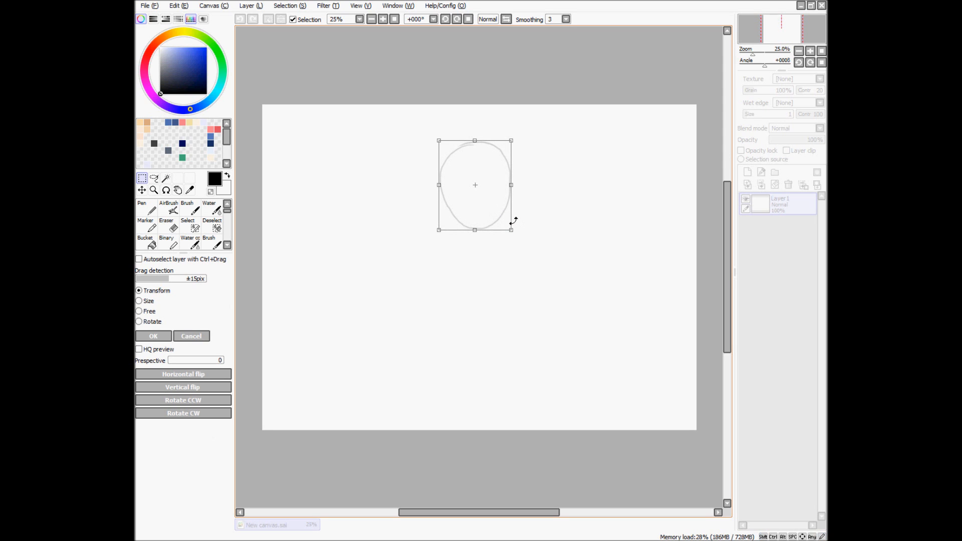
{"action": "key", "text": "Return"}
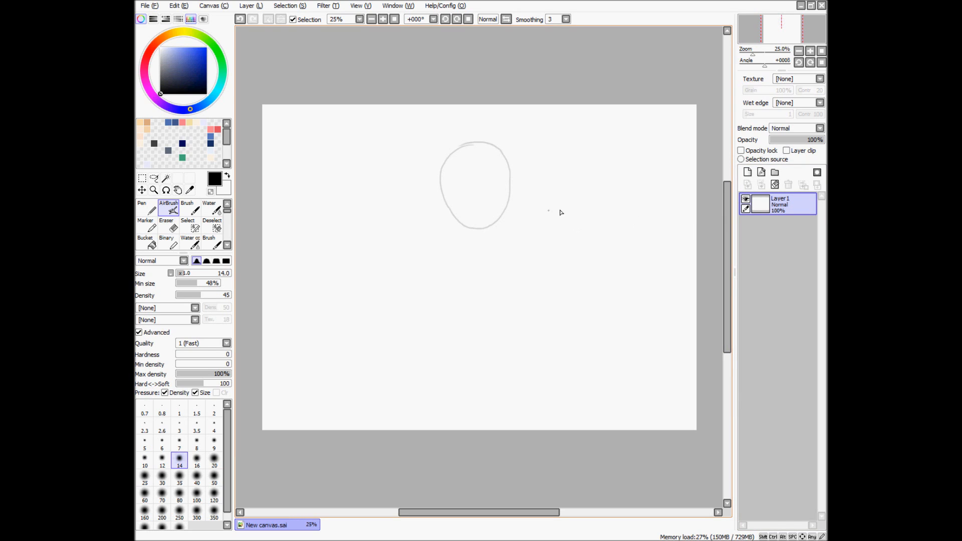
Step: Duplicate the head oval onto a new layer and move the copy directly below the original
{"action": "key", "text": "ctrl+c"}
{"action": "key", "text": "ctrl+v"}
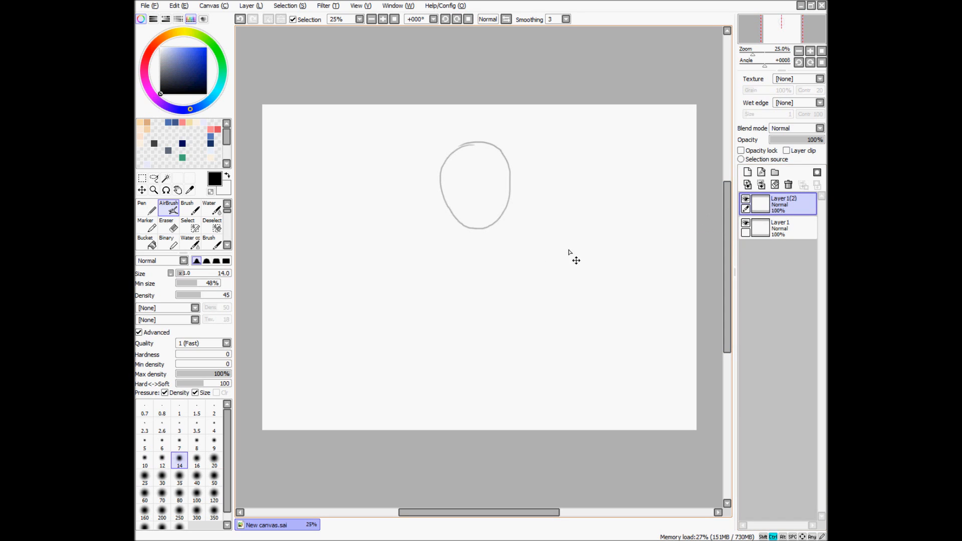
{"action": "key", "text": "ctrl+t"}
{"action": "left_click_drag", "start_coordinate": [496, 196], "coordinate": [517, 277]}
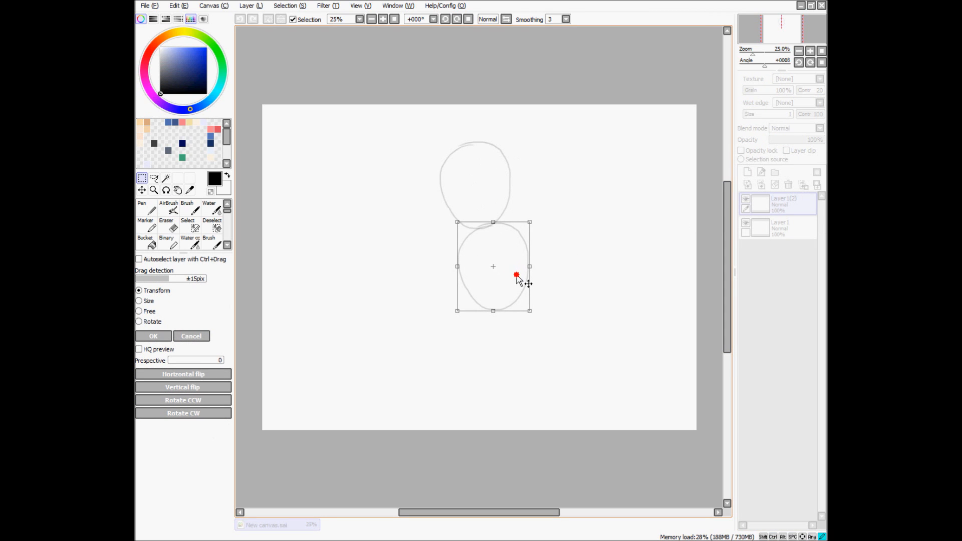
{"action": "key", "text": "Return"}
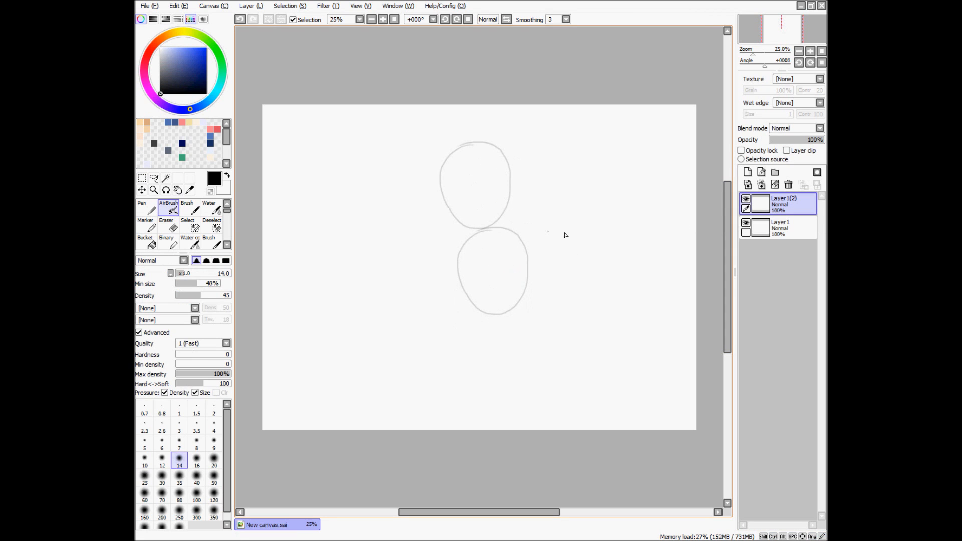
Step: Rename the original head layer as sketch
{"action": "left_click", "coordinate": [777, 225]}
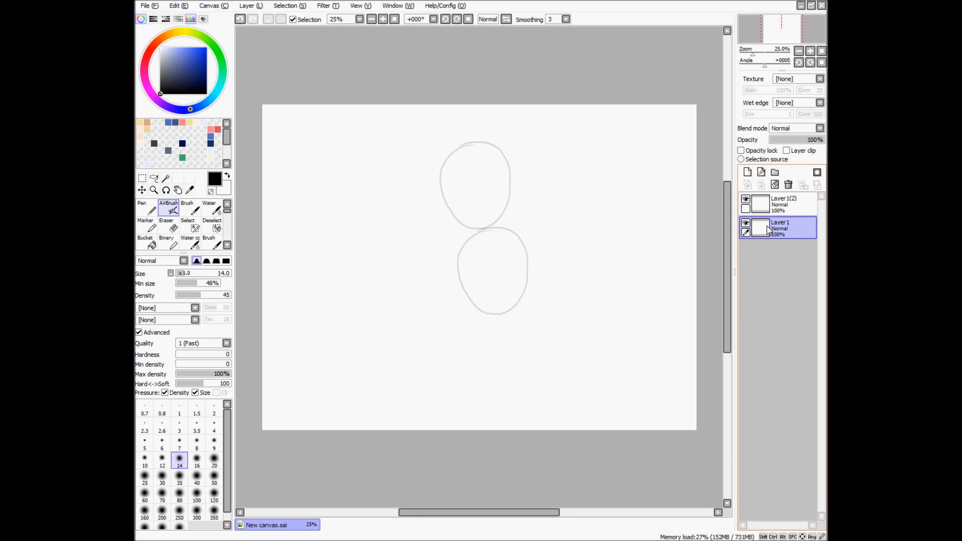
{"action": "double_click", "coordinate": [773, 222]}
{"action": "type", "text": "sketch"}
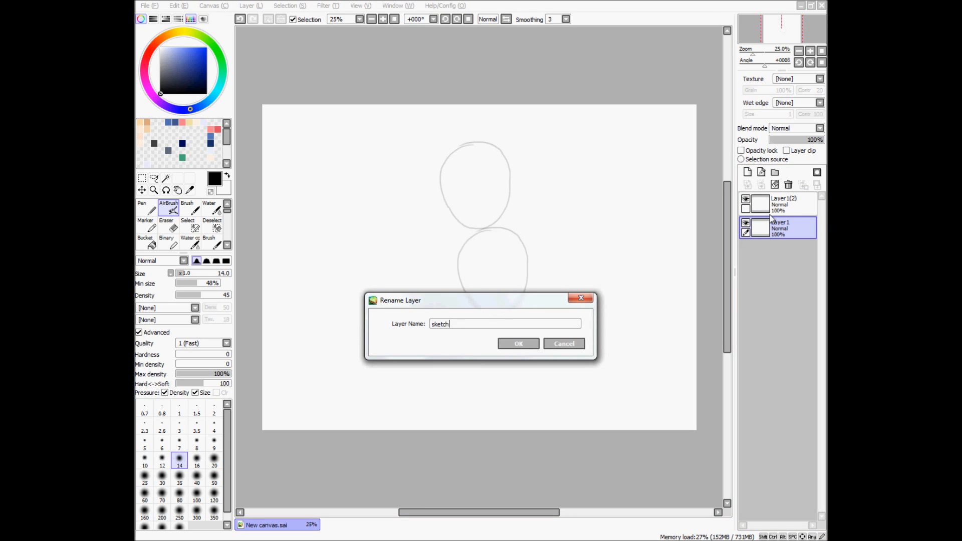
{"action": "key", "text": "Return"}
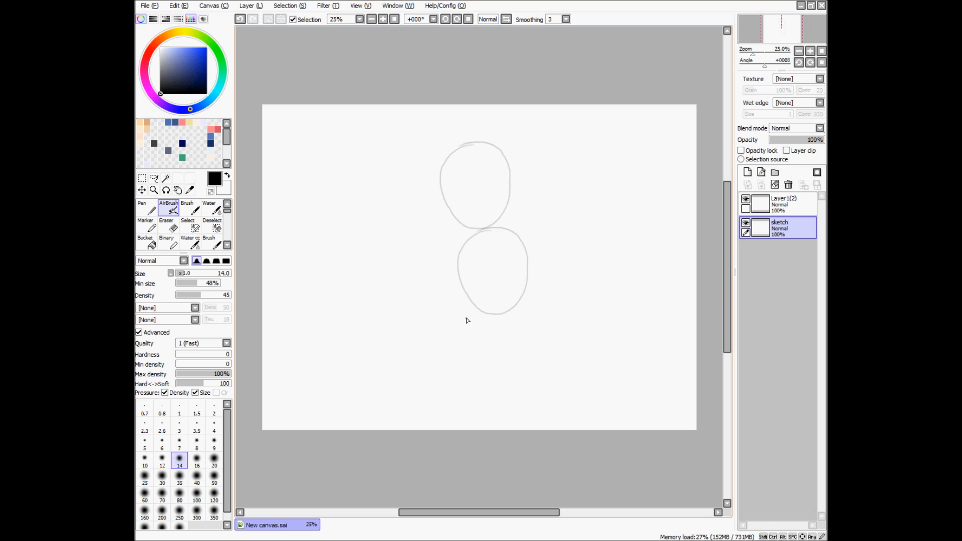
Step: Mark the base of the copied oval with a short horizontal line and move the copy one head-length below it
{"action": "mouse_move", "coordinate": [468, 315]}
{"action": "left_mouse_down"}
{"action": "mouse_move", "coordinate": [548, 303]}
{"action": "mouse_move", "coordinate": [468, 317]}
{"action": "mouse_move", "coordinate": [524, 314]}
{"action": "left_mouse_up"}
{"action": "key", "text": "ctrl+z"}
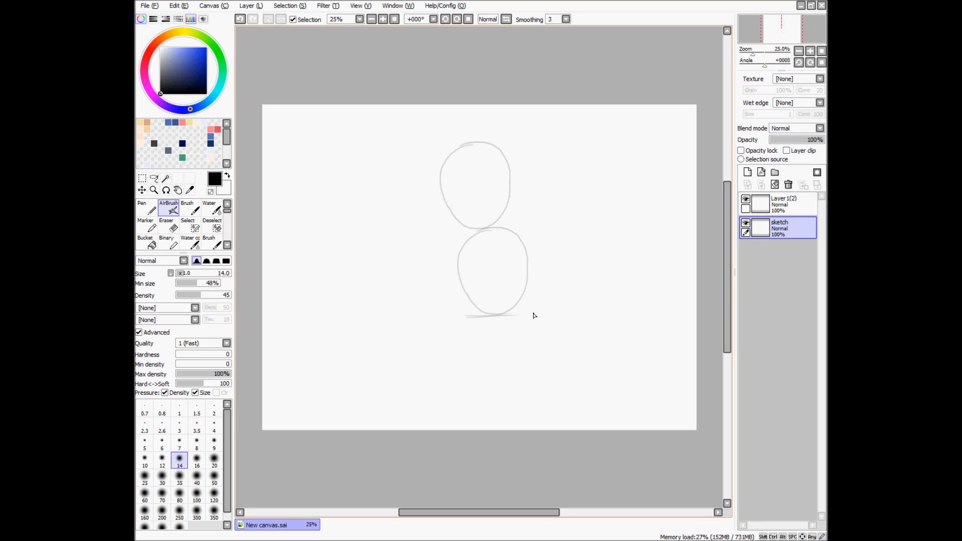
{"action": "left_click", "coordinate": [753, 204]}
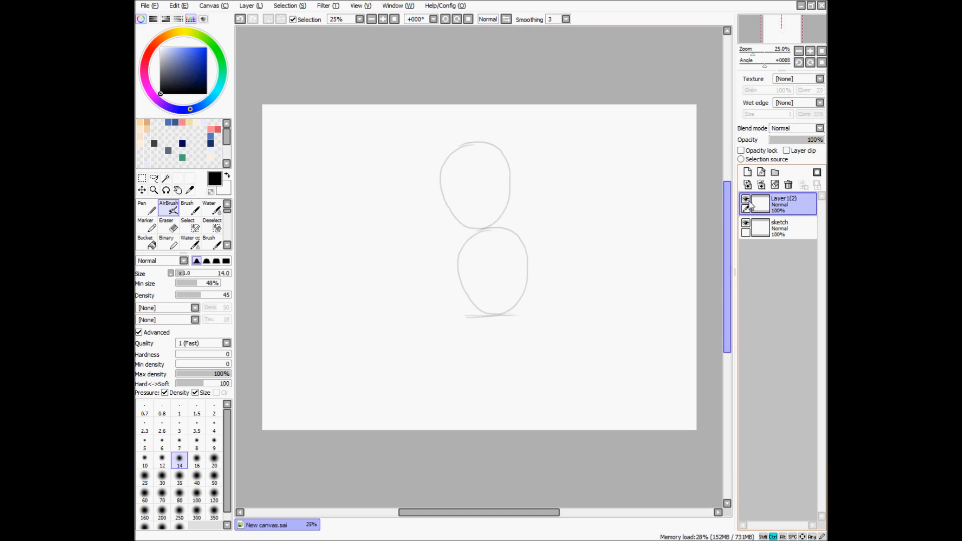
{"action": "key", "text": "ctrl+t"}
{"action": "left_click_drag", "start_coordinate": [502, 270], "coordinate": [497, 355]}
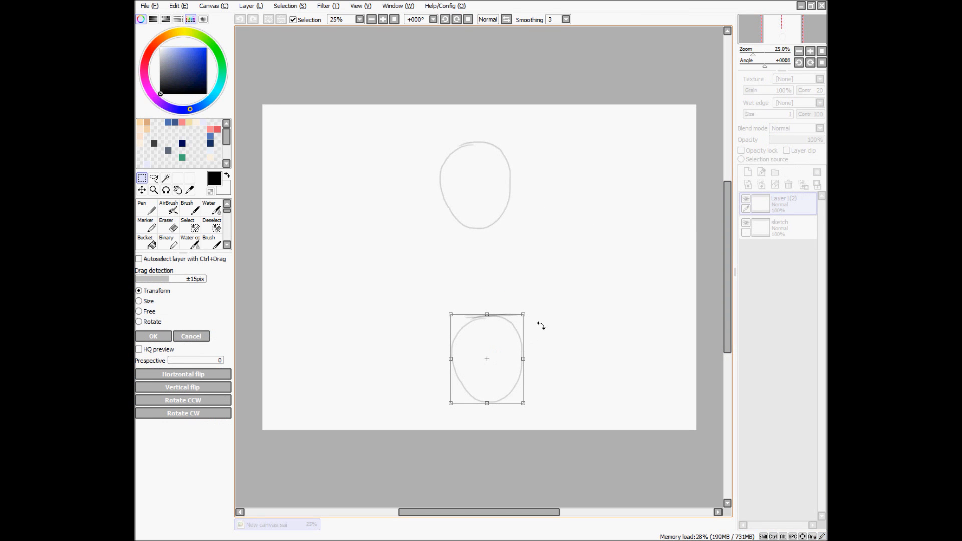
{"action": "key", "text": "Return"}
Step: Mark the lower oval's base with a horizontal line on the sketch layer and delete the copied oval's layer
{"action": "left_click", "coordinate": [784, 230]}
{"action": "mouse_move", "coordinate": [476, 401]}
{"action": "left_mouse_down"}
{"action": "mouse_move", "coordinate": [521, 400]}
{"action": "mouse_move", "coordinate": [499, 400]}
{"action": "left_mouse_up"}
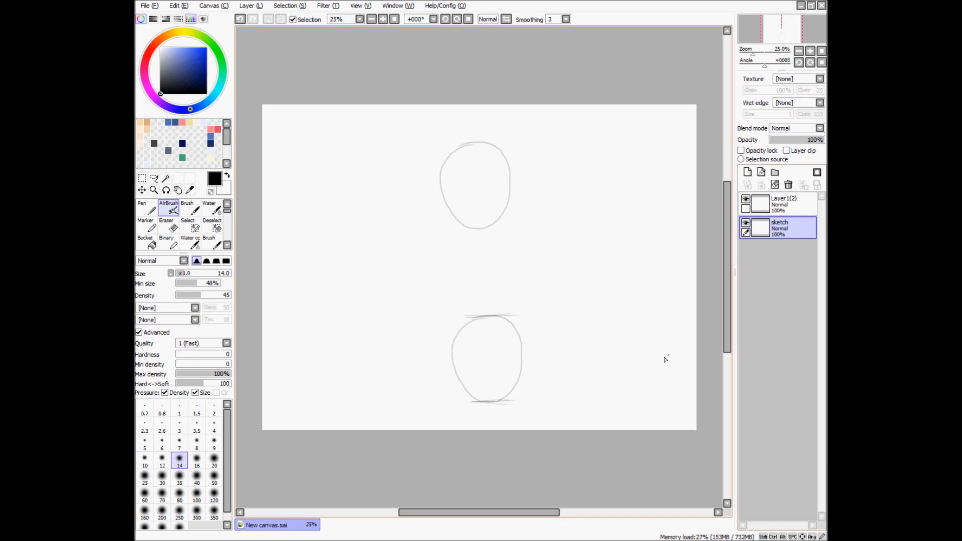
{"action": "left_click", "coordinate": [782, 204]}
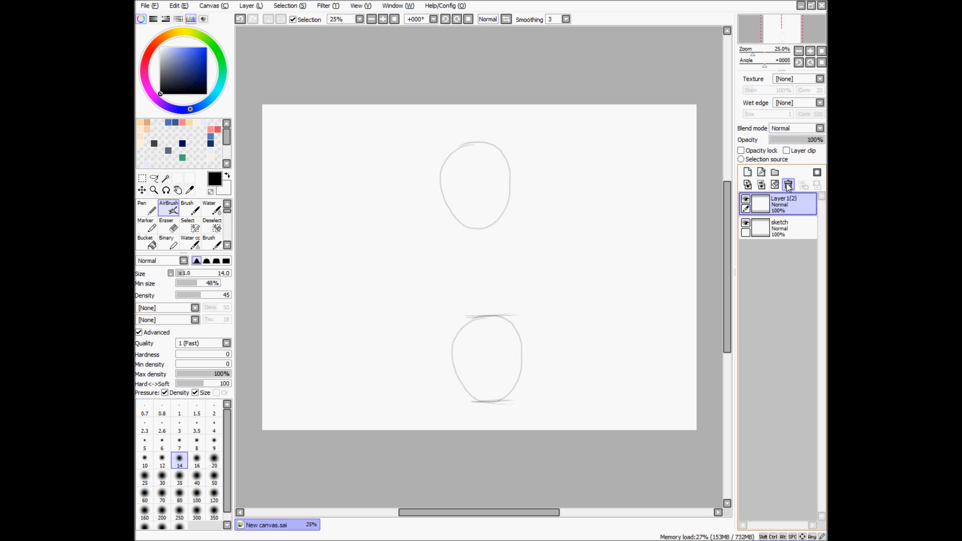
{"action": "left_click", "coordinate": [788, 185]}
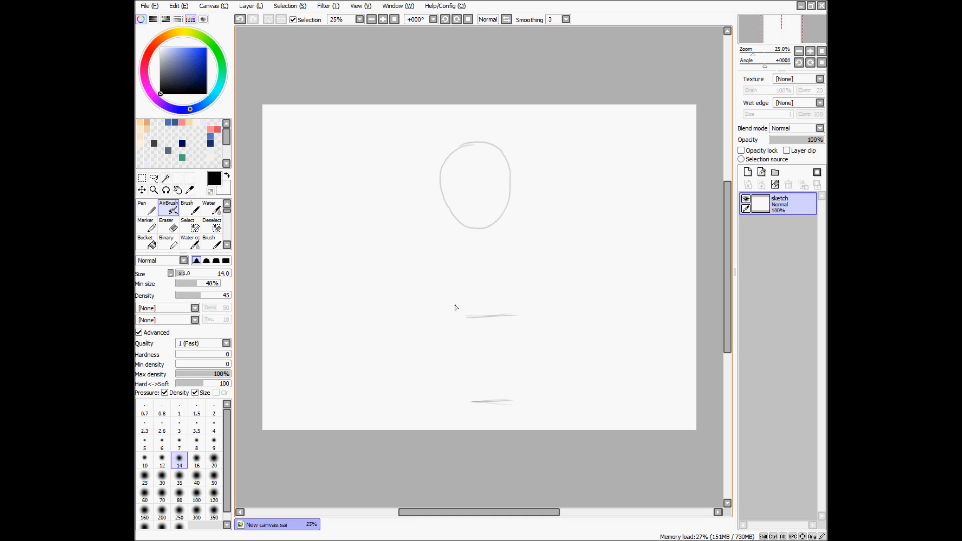
Step: Sketch another horizontal guide stroke just above the upper body mark
{"action": "mouse_move", "coordinate": [465, 304]}
{"action": "left_mouse_down"}
{"action": "mouse_move", "coordinate": [491, 304]}
{"action": "mouse_move", "coordinate": [450, 305]}
{"action": "left_mouse_up"}
{"action": "key", "text": "ctrl+z"}
{"action": "left_click_drag", "start_coordinate": [468, 306], "coordinate": [513, 304]}
Step: Draw two curved horizontal guidelines across the lower half of the head to bound the eye area
{"action": "scroll", "coordinate": [480, 158], "scroll_direction": "up", "scroll_amount": 1}
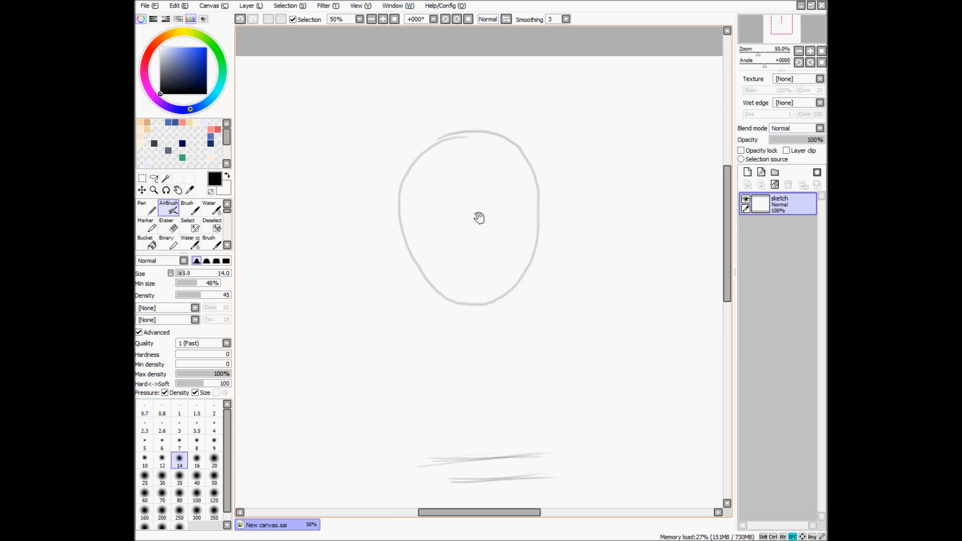
{"action": "mouse_move", "coordinate": [405, 232]}
{"action": "left_mouse_down"}
{"action": "mouse_move", "coordinate": [496, 234]}
{"action": "mouse_move", "coordinate": [536, 219]}
{"action": "mouse_move", "coordinate": [481, 232]}
{"action": "mouse_move", "coordinate": [400, 230]}
{"action": "mouse_move", "coordinate": [459, 234]}
{"action": "mouse_move", "coordinate": [531, 218]}
{"action": "left_mouse_up"}
{"action": "key", "text": "ctrl+z"}
{"action": "mouse_move", "coordinate": [420, 268]}
{"action": "left_mouse_down"}
{"action": "mouse_move", "coordinate": [473, 272]}
{"action": "mouse_move", "coordinate": [533, 253]}
{"action": "mouse_move", "coordinate": [496, 265]}
{"action": "mouse_move", "coordinate": [421, 267]}
{"action": "mouse_move", "coordinate": [491, 269]}
{"action": "mouse_move", "coordinate": [530, 255]}
{"action": "left_mouse_up"}
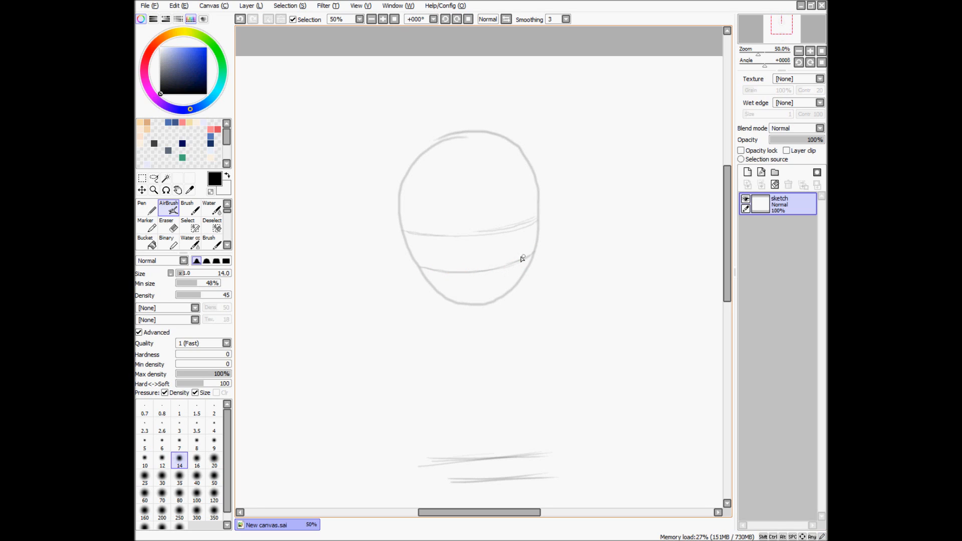
Step: Draw a vertical centre line from the forehead down to the chin
{"action": "left_click_drag", "start_coordinate": [468, 199], "coordinate": [471, 273]}
{"action": "key", "text": "ctrl+z"}
{"action": "left_click_drag", "start_coordinate": [470, 200], "coordinate": [474, 301]}
Step: Check the head in the mirrored view, reinforce the nearly straight side of the cheek and jaw, and restore the normal view
{"action": "left_click", "coordinate": [506, 19]}
{"action": "left_click", "coordinate": [506, 19]}
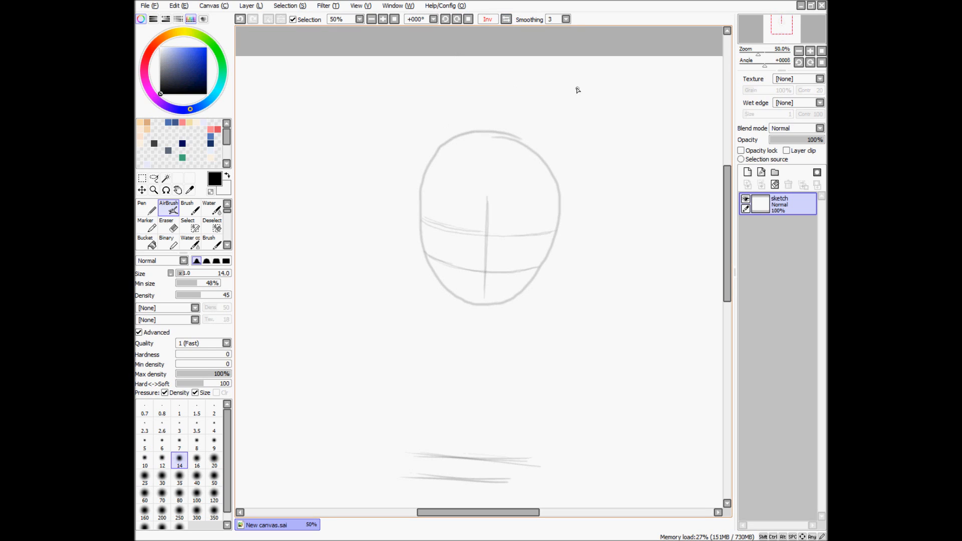
{"action": "left_click", "coordinate": [505, 19]}
{"action": "left_click", "coordinate": [506, 19]}
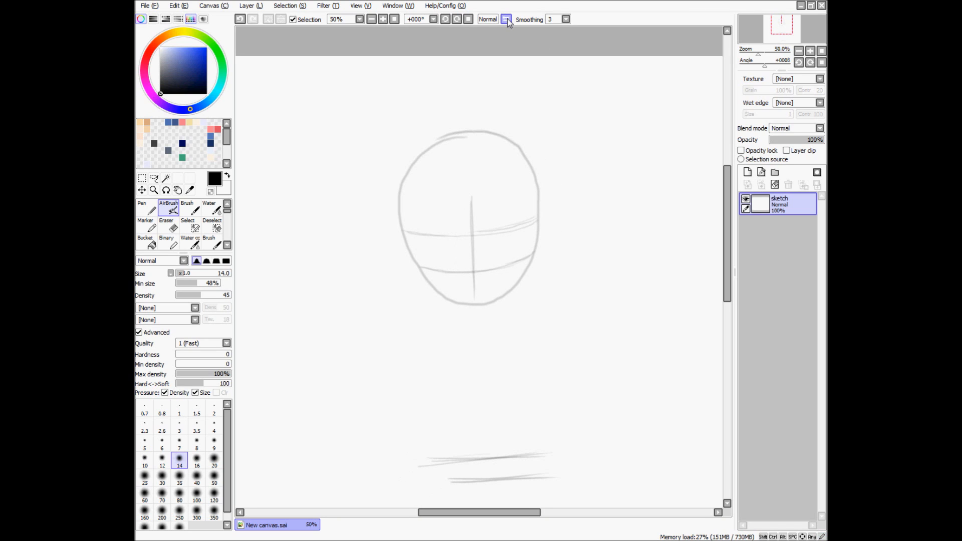
{"action": "left_click", "coordinate": [506, 19]}
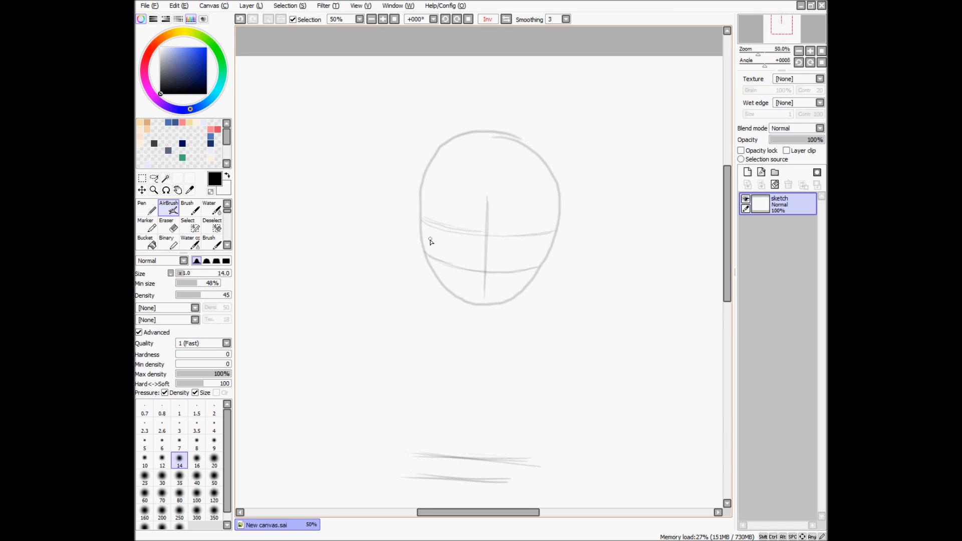
{"action": "left_click_drag", "start_coordinate": [421, 226], "coordinate": [437, 282]}
{"action": "left_click_drag", "start_coordinate": [425, 244], "coordinate": [445, 285]}
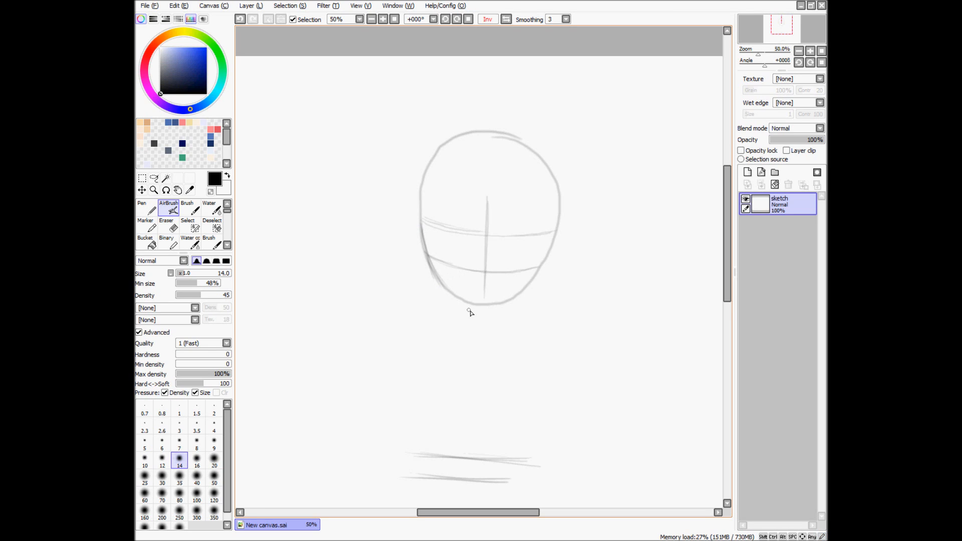
{"action": "left_click", "coordinate": [506, 19]}
Step: Draw four short vertical lines between the two face guidelines to mark the inner and outer eye edges
{"action": "scroll", "coordinate": [469, 242], "scroll_direction": "up", "scroll_amount": 4}
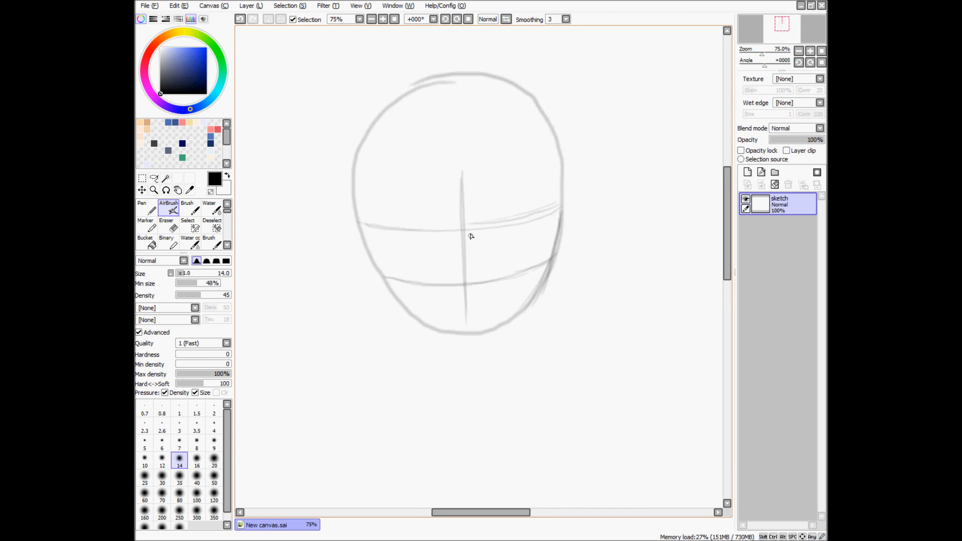
{"action": "left_click_drag", "start_coordinate": [493, 232], "coordinate": [491, 301]}
{"action": "left_click_drag", "start_coordinate": [426, 240], "coordinate": [431, 296]}
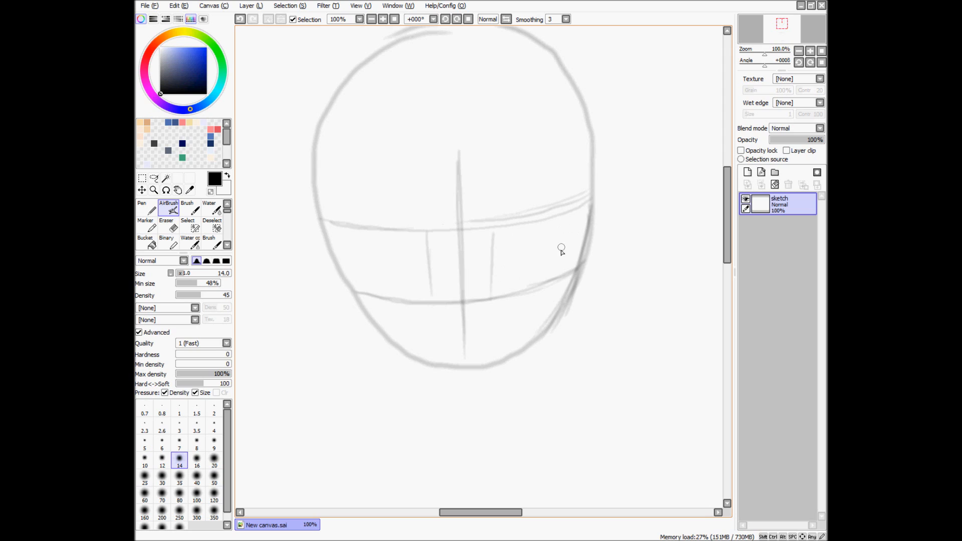
{"action": "left_click_drag", "start_coordinate": [575, 213], "coordinate": [563, 261]}
{"action": "left_click_drag", "start_coordinate": [346, 231], "coordinate": [361, 282]}
Step: Sketch a tilted oval eye on each side of the centre line within the guides, using the mirrored view for one
{"action": "mouse_move", "coordinate": [530, 225]}
{"action": "left_mouse_down"}
{"action": "mouse_move", "coordinate": [563, 223]}
{"action": "mouse_move", "coordinate": [523, 226]}
{"action": "mouse_move", "coordinate": [493, 274]}
{"action": "mouse_move", "coordinate": [511, 293]}
{"action": "mouse_move", "coordinate": [555, 276]}
{"action": "mouse_move", "coordinate": [569, 241]}
{"action": "mouse_move", "coordinate": [535, 220]}
{"action": "mouse_move", "coordinate": [504, 240]}
{"action": "mouse_move", "coordinate": [496, 283]}
{"action": "mouse_move", "coordinate": [524, 293]}
{"action": "mouse_move", "coordinate": [566, 251]}
{"action": "left_mouse_up"}
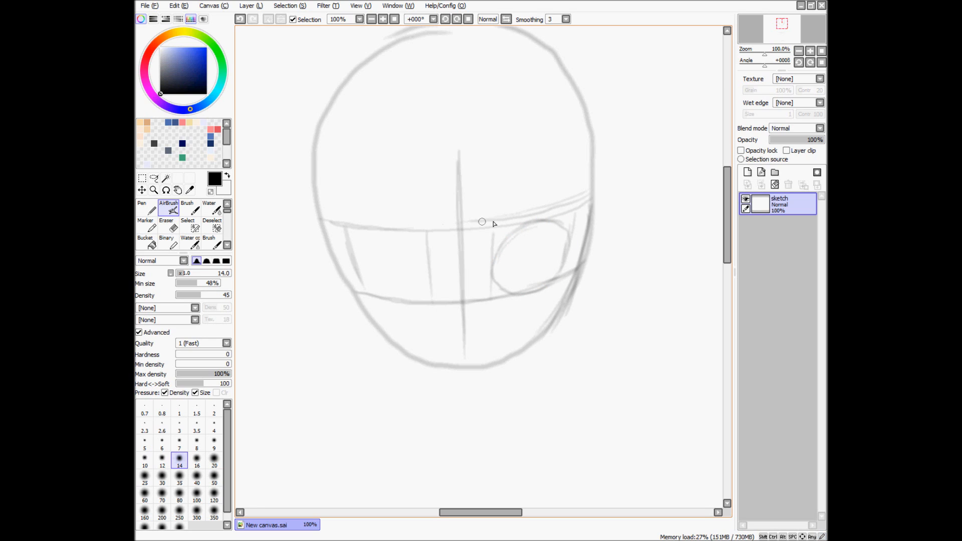
{"action": "left_click", "coordinate": [506, 20]}
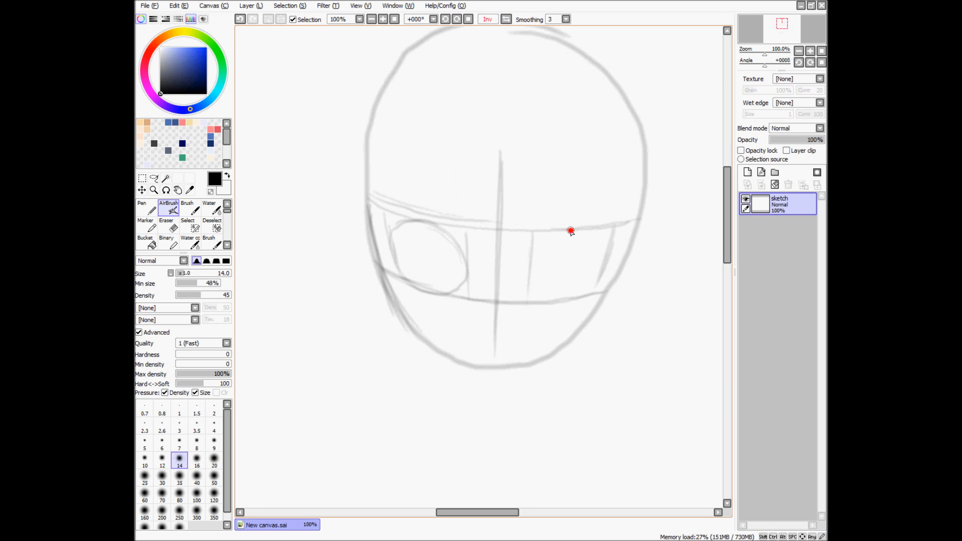
{"action": "mouse_move", "coordinate": [601, 239]}
{"action": "left_mouse_down"}
{"action": "mouse_move", "coordinate": [569, 227]}
{"action": "mouse_move", "coordinate": [537, 288]}
{"action": "mouse_move", "coordinate": [583, 281]}
{"action": "left_mouse_up"}
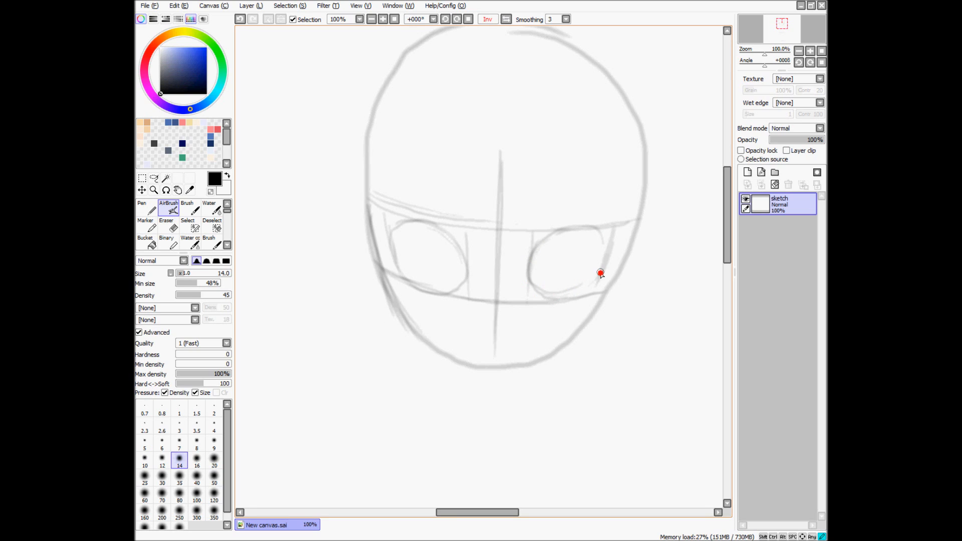
{"action": "mouse_move", "coordinate": [529, 273]}
{"action": "left_mouse_down"}
{"action": "mouse_move", "coordinate": [575, 289]}
{"action": "mouse_move", "coordinate": [598, 273]}
{"action": "mouse_move", "coordinate": [593, 226]}
{"action": "left_mouse_up"}
{"action": "key", "text": "h"}
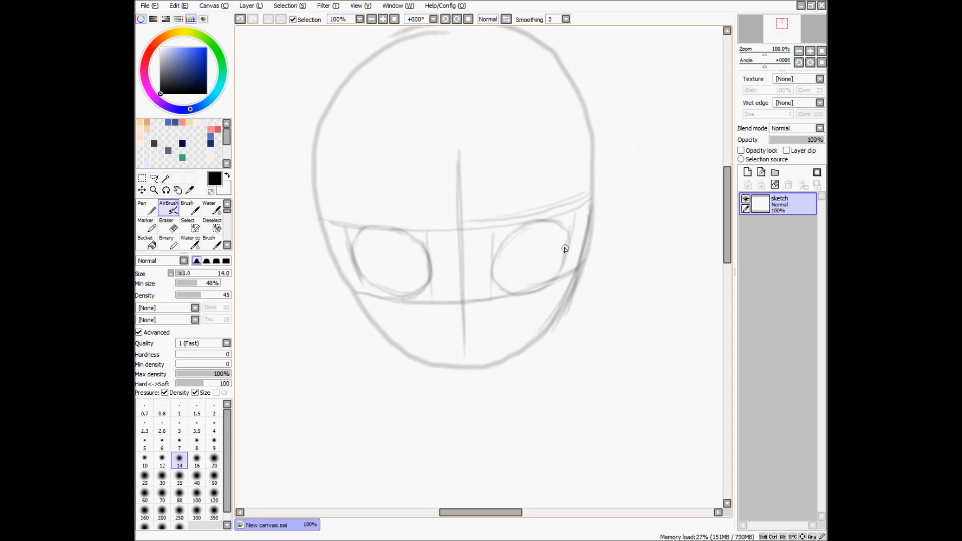
{"action": "mouse_move", "coordinate": [517, 234]}
{"action": "left_mouse_down"}
{"action": "mouse_move", "coordinate": [496, 260]}
{"action": "mouse_move", "coordinate": [512, 288]}
{"action": "mouse_move", "coordinate": [561, 266]}
{"action": "mouse_move", "coordinate": [551, 219]}
{"action": "mouse_move", "coordinate": [516, 226]}
{"action": "left_mouse_up"}
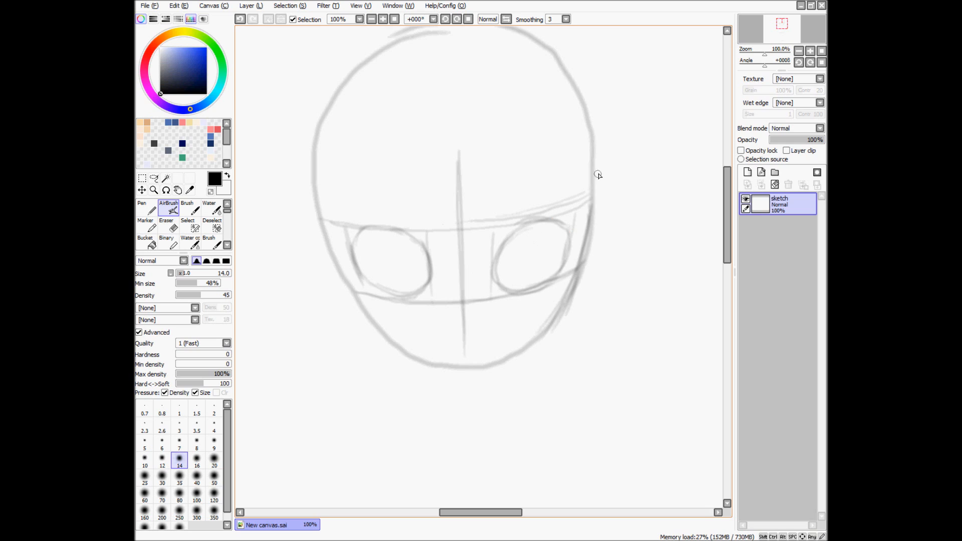
Step: Check the head's proportions and eye placement with the whole canvas in view, both normally and mirrored
{"action": "scroll", "coordinate": [598, 175], "scroll_direction": "down", "scroll_amount": 4}
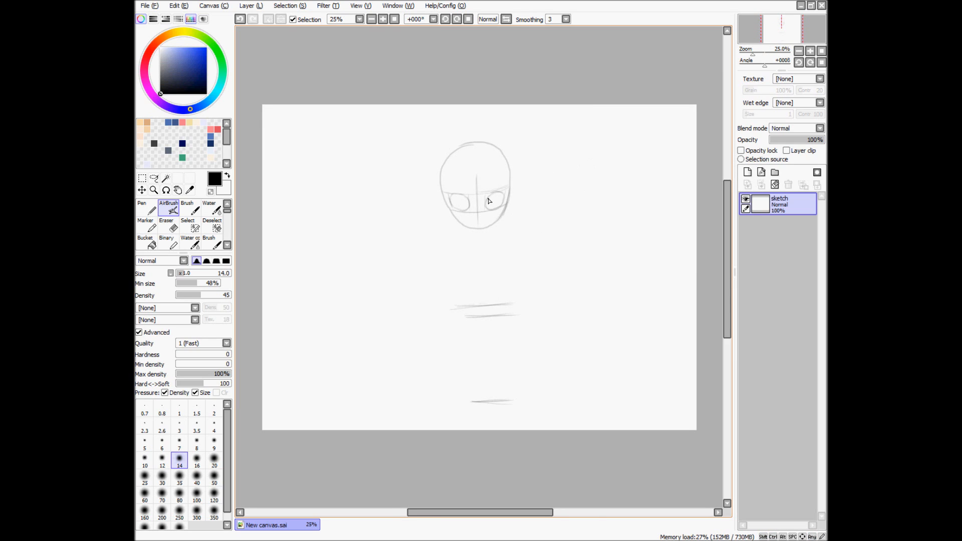
{"action": "scroll", "coordinate": [493, 195], "scroll_direction": "up", "scroll_amount": 4}
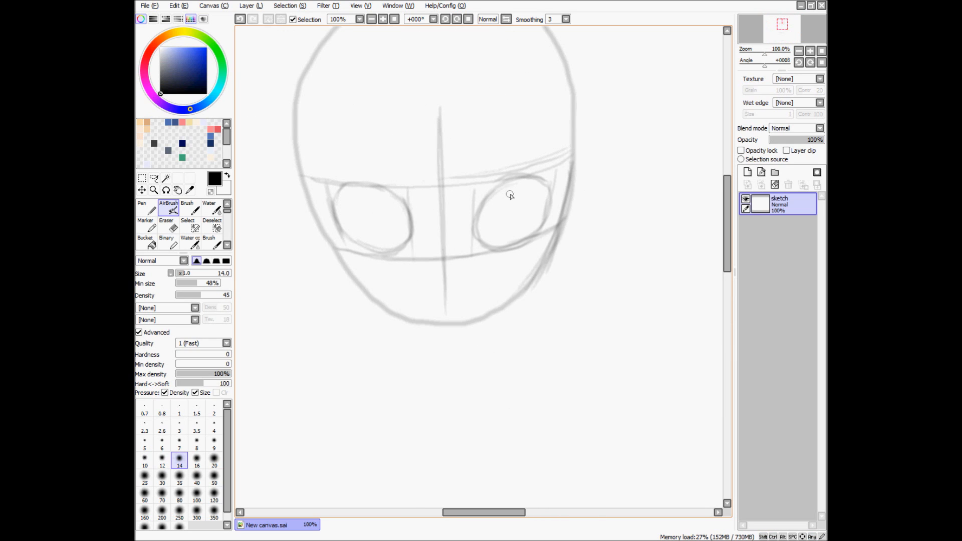
{"action": "scroll", "coordinate": [507, 23], "scroll_direction": "down", "scroll_amount": 4}
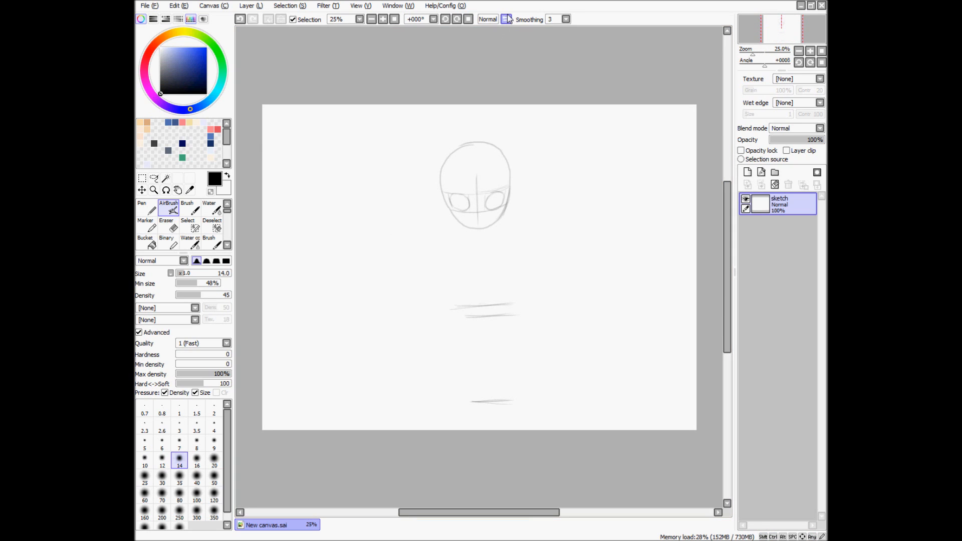
{"action": "left_click", "coordinate": [507, 19]}
{"action": "left_click", "coordinate": [507, 20]}
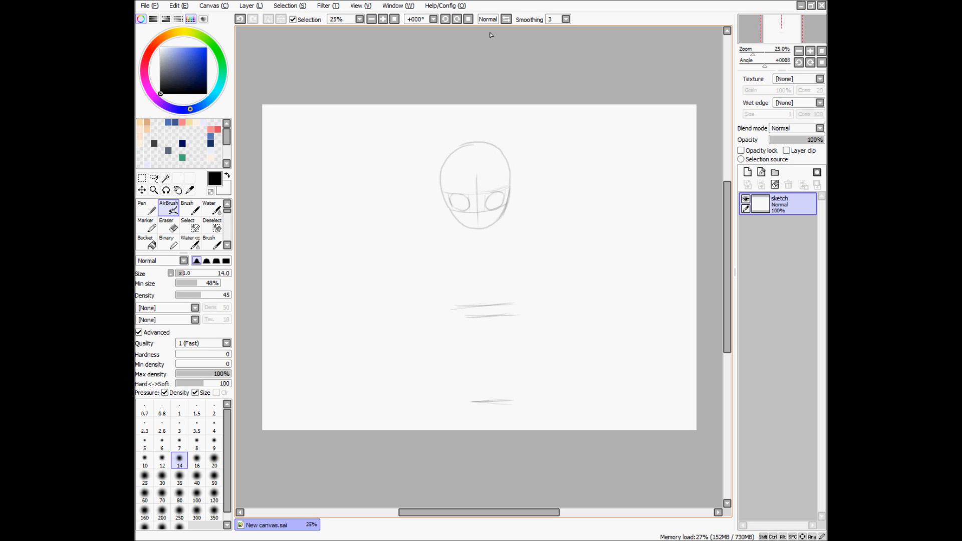
{"action": "left_click", "coordinate": [507, 20]}
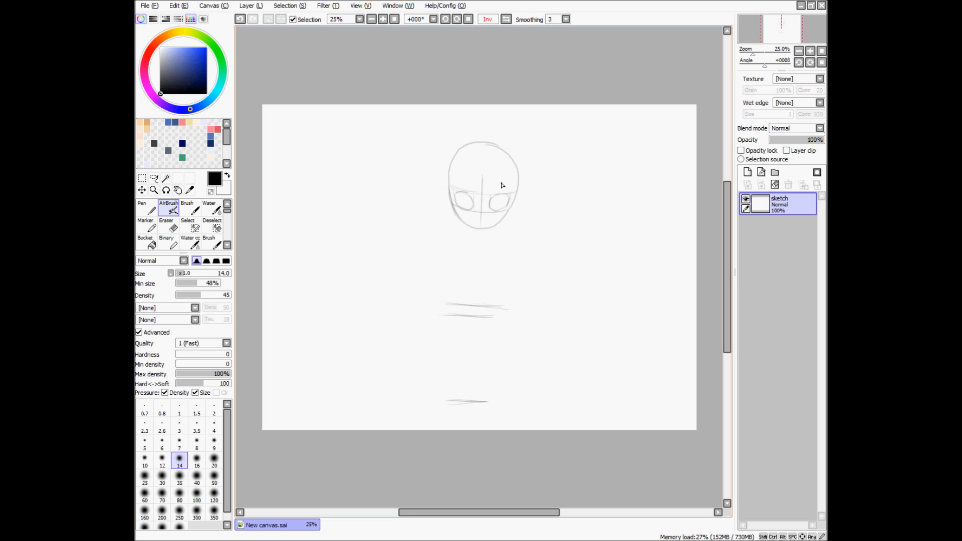
Step: Darken the cheek contour beside the right-hand eye in the mirrored view
{"action": "scroll", "coordinate": [503, 192], "scroll_direction": "up", "scroll_amount": 2}
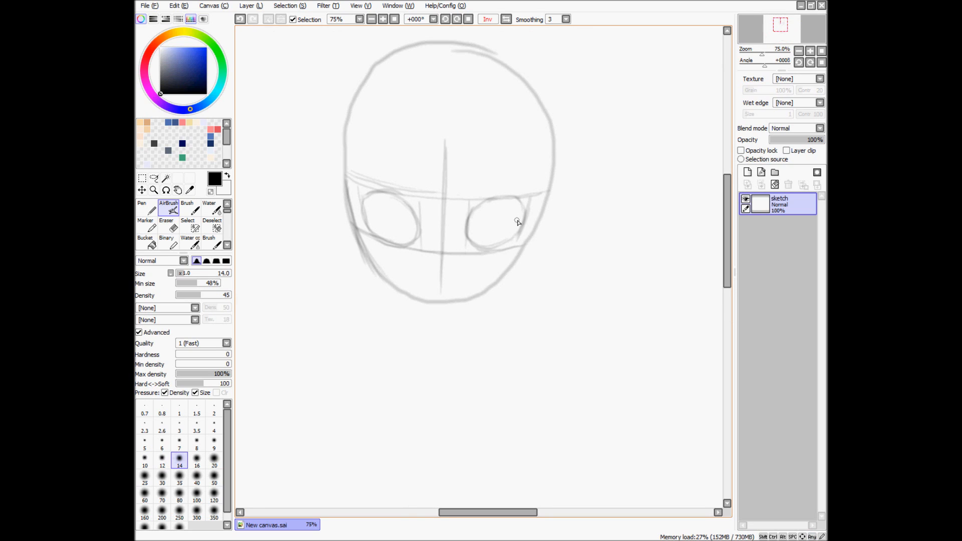
{"action": "scroll", "coordinate": [498, 234], "scroll_direction": "up", "scroll_amount": 1}
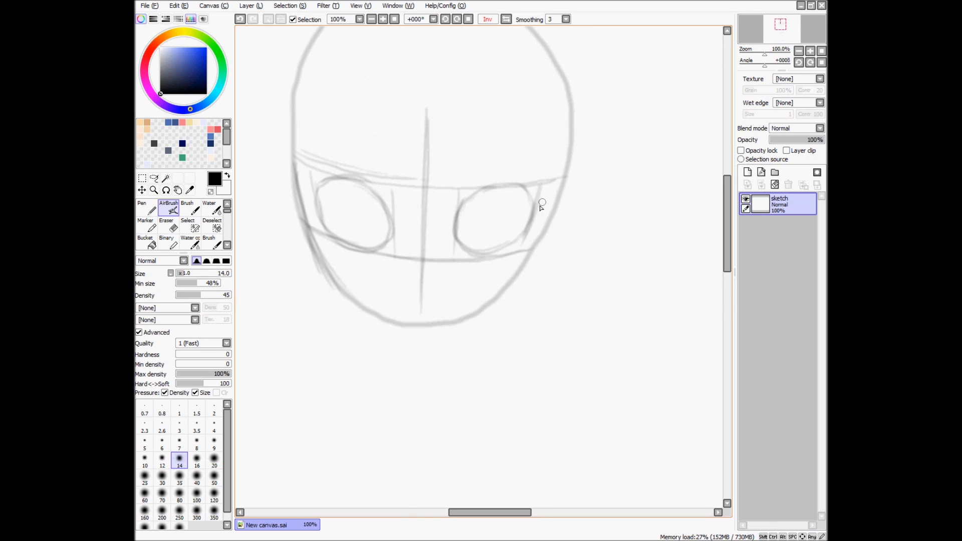
{"action": "left_click_drag", "start_coordinate": [562, 181], "coordinate": [530, 258]}
{"action": "left_click_drag", "start_coordinate": [564, 177], "coordinate": [535, 226]}
Step: Darken the opposite cheek and jaw line down to the chin with overlapping strokes, and restore the normal view
{"action": "left_click_drag", "start_coordinate": [296, 165], "coordinate": [313, 227]}
{"action": "key", "text": "ctrl+z"}
{"action": "left_click_drag", "start_coordinate": [295, 169], "coordinate": [306, 210]}
{"action": "mouse_move", "coordinate": [294, 172]}
{"action": "left_mouse_down"}
{"action": "mouse_move", "coordinate": [310, 246]}
{"action": "mouse_move", "coordinate": [332, 285]}
{"action": "left_mouse_up"}
{"action": "left_click_drag", "start_coordinate": [307, 218], "coordinate": [341, 291]}
{"action": "mouse_move", "coordinate": [311, 235]}
{"action": "left_mouse_down"}
{"action": "mouse_move", "coordinate": [333, 270]}
{"action": "mouse_move", "coordinate": [309, 222]}
{"action": "mouse_move", "coordinate": [359, 302]}
{"action": "left_mouse_up"}
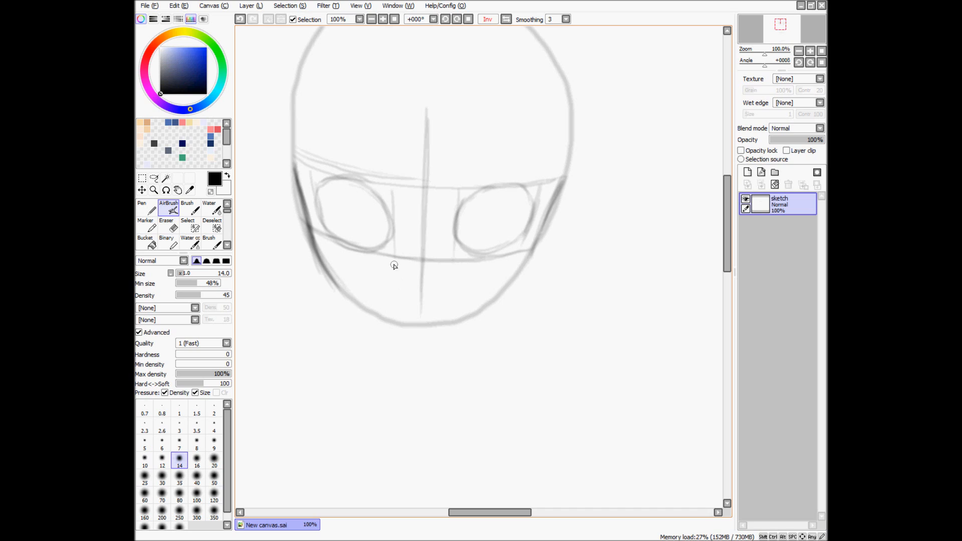
{"action": "left_click_drag", "start_coordinate": [321, 243], "coordinate": [363, 310]}
{"action": "left_click_drag", "start_coordinate": [323, 265], "coordinate": [385, 321]}
{"action": "mouse_move", "coordinate": [343, 288]}
{"action": "left_mouse_down"}
{"action": "mouse_move", "coordinate": [386, 321]}
{"action": "mouse_move", "coordinate": [417, 329]}
{"action": "left_mouse_up"}
{"action": "left_click", "coordinate": [505, 19]}
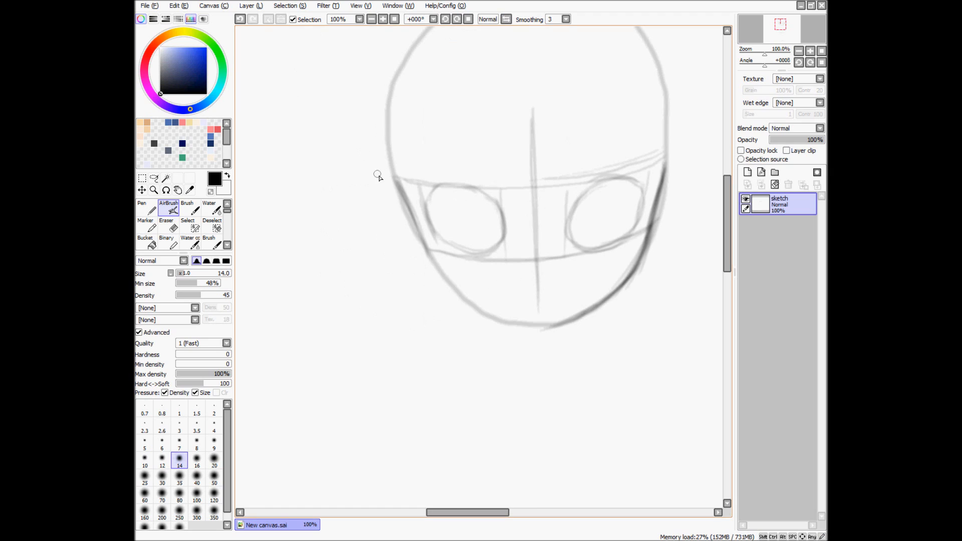
Step: Darken the remaining cheek and jaw contour down to a slightly pointed chin, and compare the head in the mirrored view
{"action": "left_click_drag", "start_coordinate": [398, 183], "coordinate": [430, 263]}
{"action": "mouse_move", "coordinate": [408, 204]}
{"action": "left_mouse_down"}
{"action": "mouse_move", "coordinate": [454, 287]}
{"action": "mouse_move", "coordinate": [440, 266]}
{"action": "mouse_move", "coordinate": [506, 319]}
{"action": "left_mouse_up"}
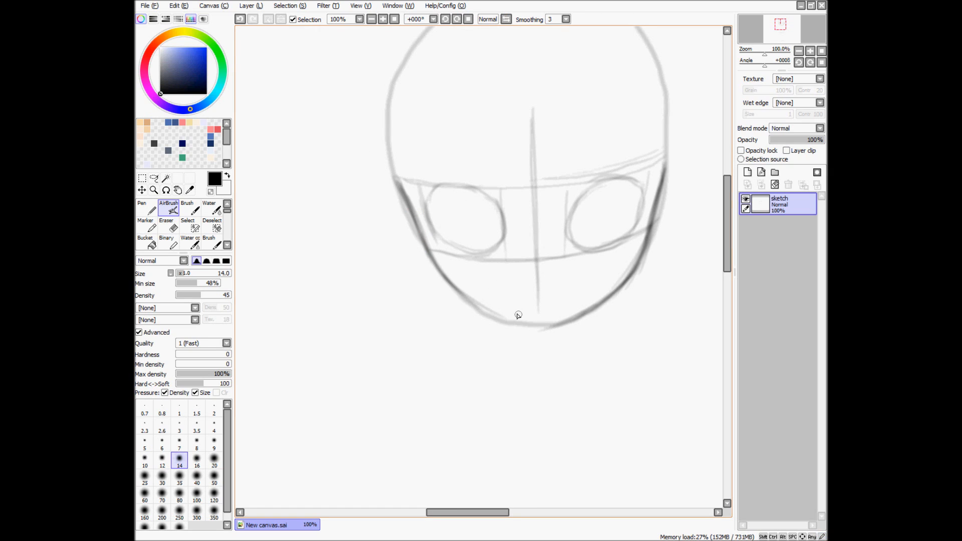
{"action": "left_click_drag", "start_coordinate": [444, 275], "coordinate": [551, 334]}
{"action": "left_click_drag", "start_coordinate": [475, 303], "coordinate": [555, 333]}
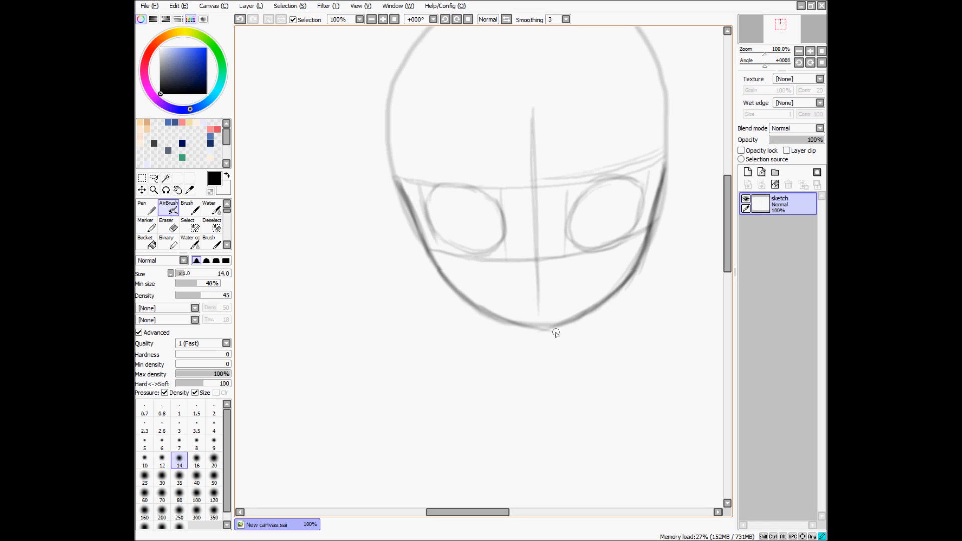
{"action": "left_click_drag", "start_coordinate": [455, 290], "coordinate": [542, 328]}
{"action": "left_click_drag", "start_coordinate": [442, 277], "coordinate": [483, 304]}
{"action": "key", "text": "ctrl+0"}
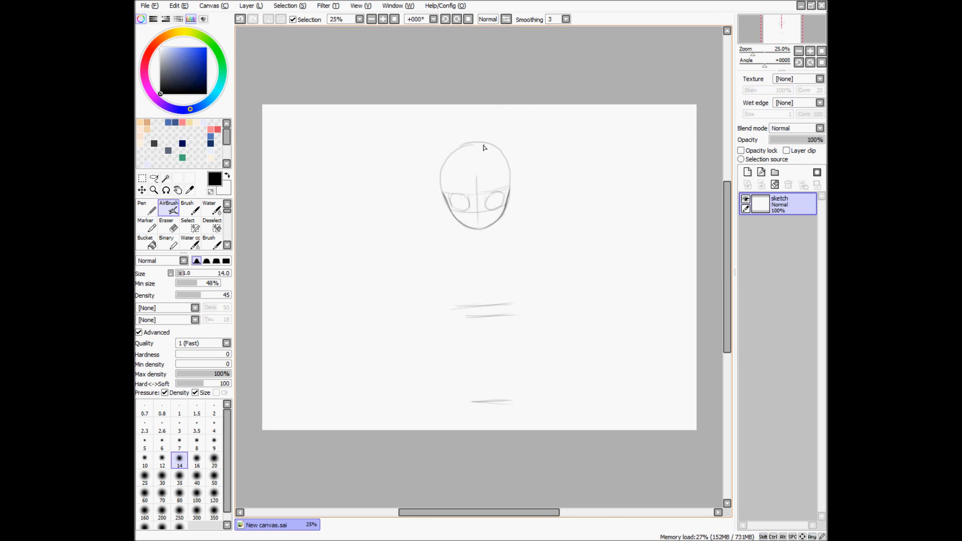
{"action": "left_click", "coordinate": [507, 20]}
{"action": "left_click", "coordinate": [506, 20]}
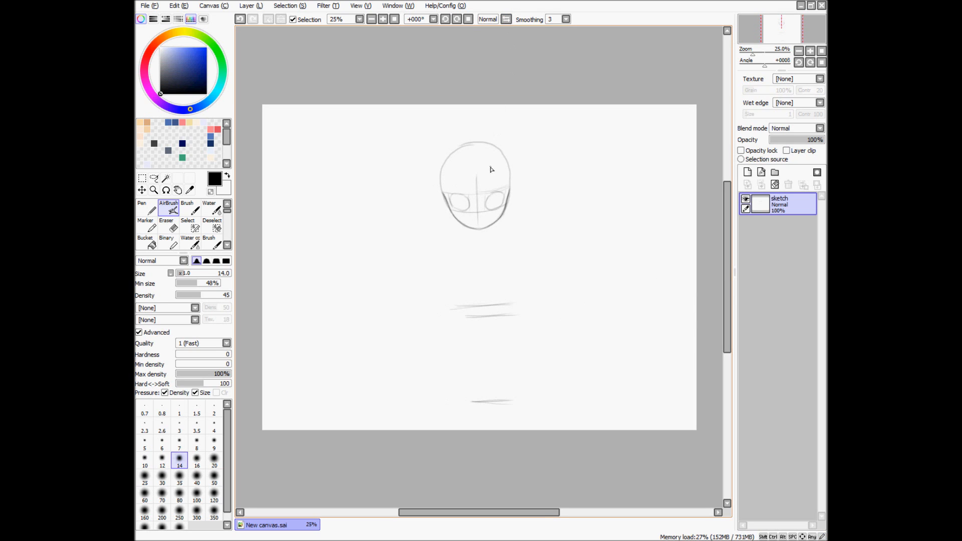
Step: Draw two small slanted nostrils on either side of the centre line, just below the lower eye guideline
{"action": "scroll", "coordinate": [491, 170], "scroll_direction": "up", "scroll_amount": 5}
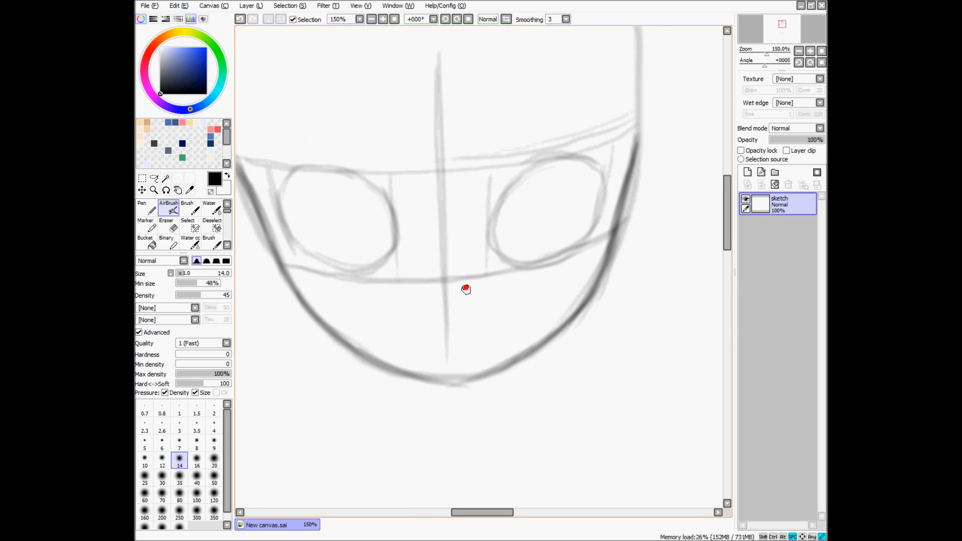
{"action": "left_click_drag", "start_coordinate": [466, 289], "coordinate": [467, 267]}
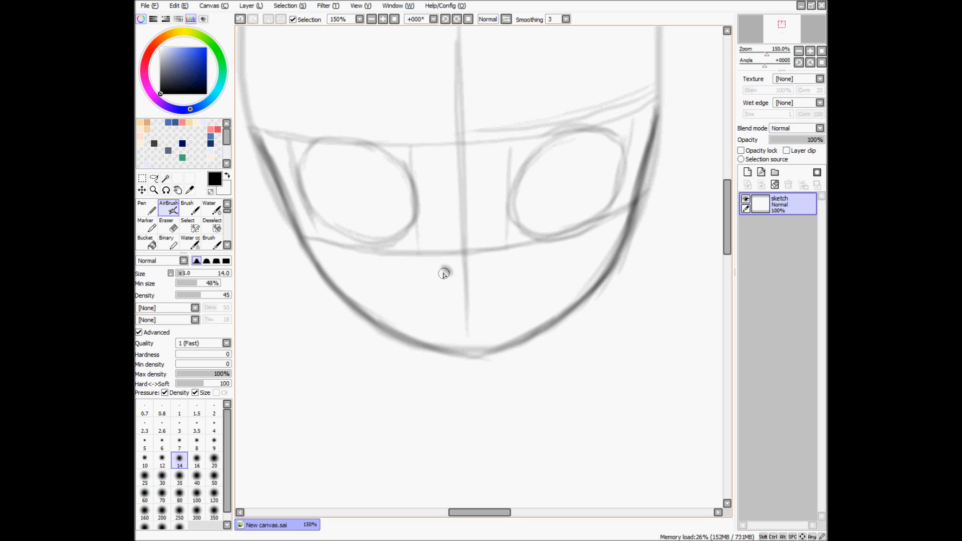
{"action": "key", "text": "ctrl+z"}
{"action": "left_click_drag", "start_coordinate": [444, 266], "coordinate": [450, 273]}
{"action": "key", "text": "ctrl+z"}
{"action": "mouse_move", "coordinate": [447, 261]}
{"action": "left_mouse_down"}
{"action": "mouse_move", "coordinate": [452, 272]}
{"action": "mouse_move", "coordinate": [471, 269]}
{"action": "left_mouse_up"}
{"action": "left_click_drag", "start_coordinate": [476, 258], "coordinate": [471, 269]}
Step: Sketch an open smiling mouth below the nostrils, with a slightly tilted upper line and two sides curving toward the chin
{"action": "left_click_drag", "start_coordinate": [421, 294], "coordinate": [507, 293]}
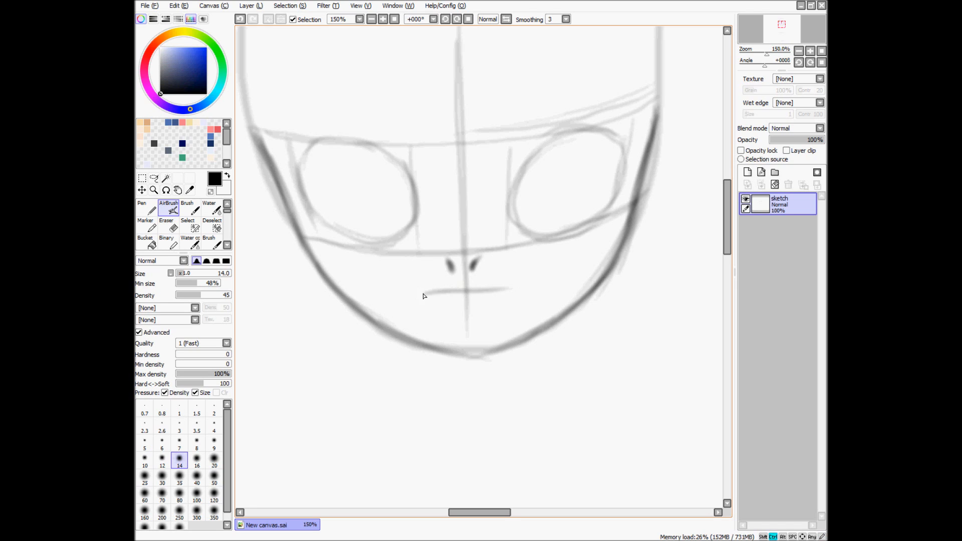
{"action": "key", "text": "ctrl+z"}
{"action": "left_click_drag", "start_coordinate": [438, 291], "coordinate": [526, 285]}
{"action": "left_click_drag", "start_coordinate": [416, 296], "coordinate": [522, 285]}
{"action": "mouse_move", "coordinate": [412, 294]}
{"action": "left_mouse_down"}
{"action": "mouse_move", "coordinate": [548, 281]}
{"action": "mouse_move", "coordinate": [527, 291]}
{"action": "left_mouse_up"}
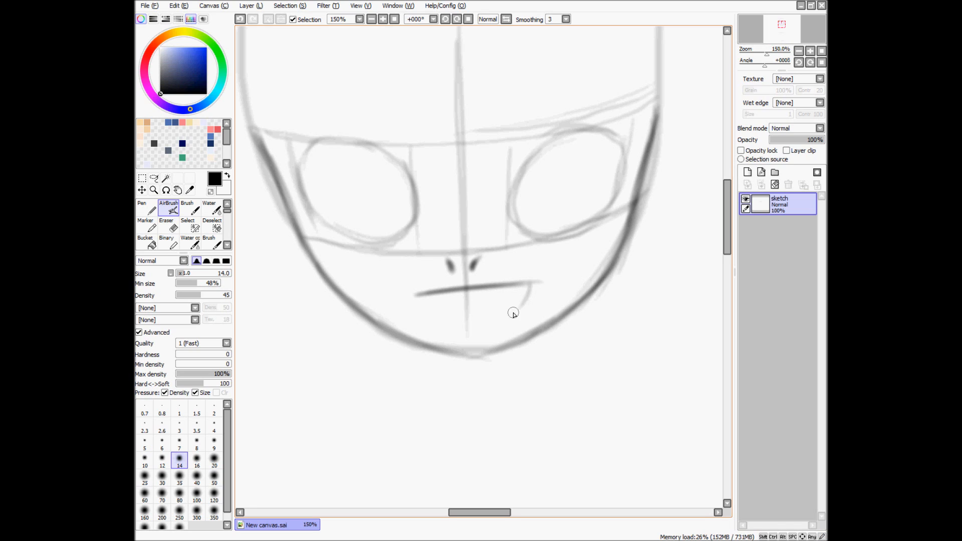
{"action": "key", "text": "ctrl+z"}
{"action": "key", "text": "ctrl+z"}
{"action": "key", "text": "ctrl+z"}
{"action": "mouse_move", "coordinate": [420, 293]}
{"action": "left_mouse_down"}
{"action": "mouse_move", "coordinate": [537, 280]}
{"action": "mouse_move", "coordinate": [515, 313]}
{"action": "left_mouse_up"}
{"action": "mouse_move", "coordinate": [534, 280]}
{"action": "left_mouse_down"}
{"action": "mouse_move", "coordinate": [514, 318]}
{"action": "mouse_move", "coordinate": [535, 281]}
{"action": "mouse_move", "coordinate": [497, 325]}
{"action": "left_mouse_up"}
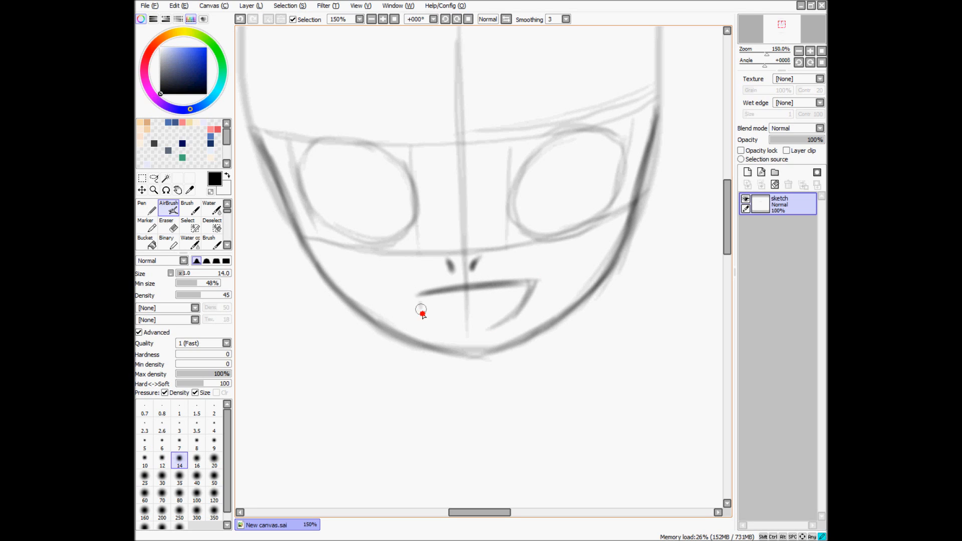
{"action": "key", "text": "ctrl+z"}
{"action": "mouse_move", "coordinate": [419, 296]}
{"action": "left_mouse_down"}
{"action": "mouse_move", "coordinate": [452, 329]}
{"action": "mouse_move", "coordinate": [423, 304]}
{"action": "mouse_move", "coordinate": [449, 327]}
{"action": "mouse_move", "coordinate": [473, 330]}
{"action": "mouse_move", "coordinate": [455, 328]}
{"action": "left_mouse_up"}
{"action": "key", "text": "ctrl+z"}
Step: Darken the upper lid arc of the right-hand eye along its oval guide
{"action": "left_click_drag", "start_coordinate": [555, 168], "coordinate": [569, 214]}
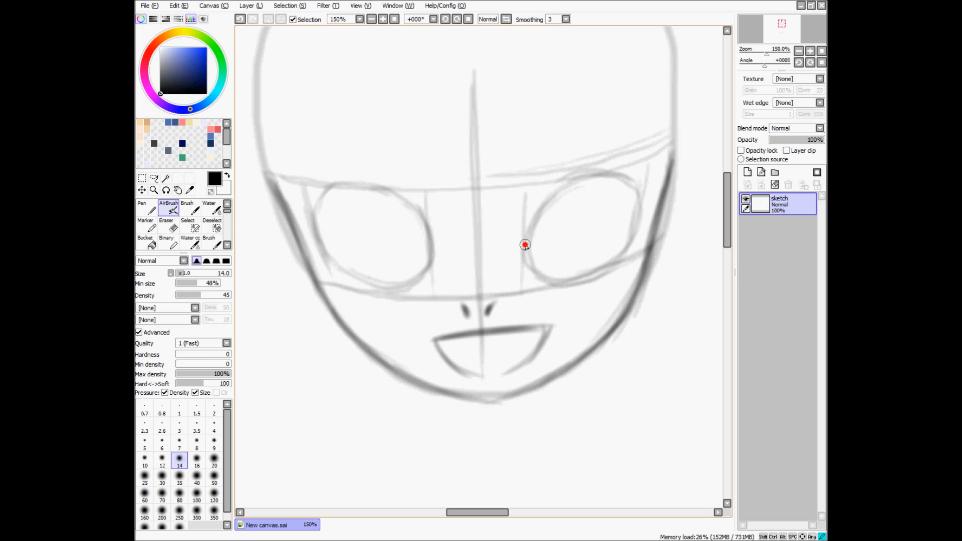
{"action": "key", "text": "ctrl+z"}
{"action": "mouse_move", "coordinate": [525, 242]}
{"action": "left_mouse_down"}
{"action": "mouse_move", "coordinate": [588, 171]}
{"action": "mouse_move", "coordinate": [521, 244]}
{"action": "mouse_move", "coordinate": [593, 172]}
{"action": "mouse_move", "coordinate": [577, 181]}
{"action": "mouse_move", "coordinate": [607, 174]}
{"action": "mouse_move", "coordinate": [638, 194]}
{"action": "mouse_move", "coordinate": [613, 171]}
{"action": "mouse_move", "coordinate": [640, 190]}
{"action": "mouse_move", "coordinate": [612, 176]}
{"action": "left_mouse_up"}
{"action": "left_click_drag", "start_coordinate": [560, 193], "coordinate": [591, 175]}
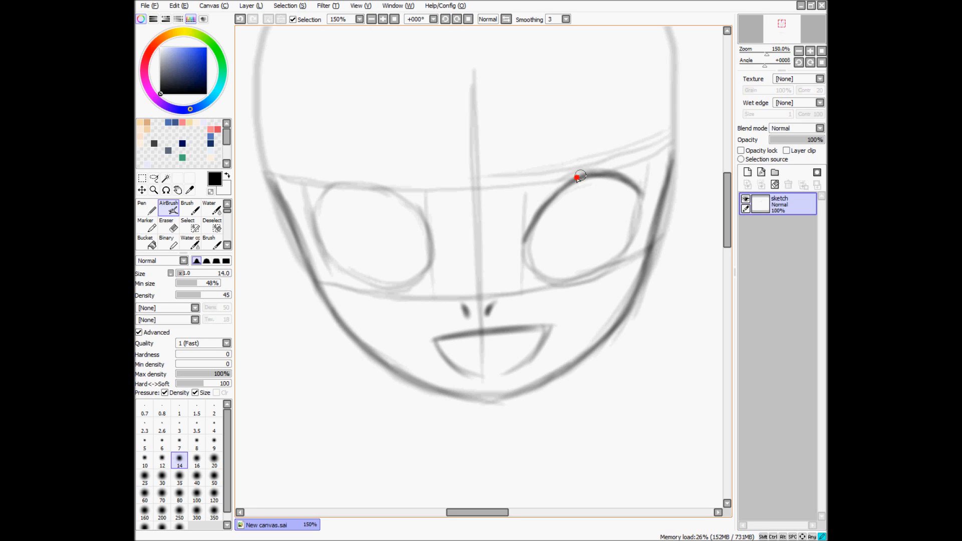
{"action": "left_click_drag", "start_coordinate": [526, 227], "coordinate": [604, 168]}
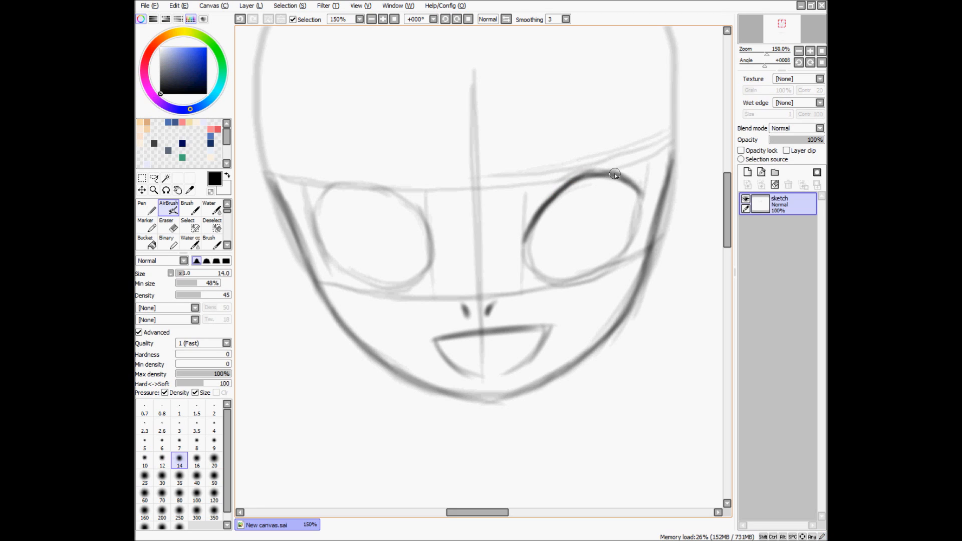
Step: Darken the other eye's upper lid in the mirrored view, and thicken the first eye's lid in the normal view
{"action": "left_click", "coordinate": [506, 19]}
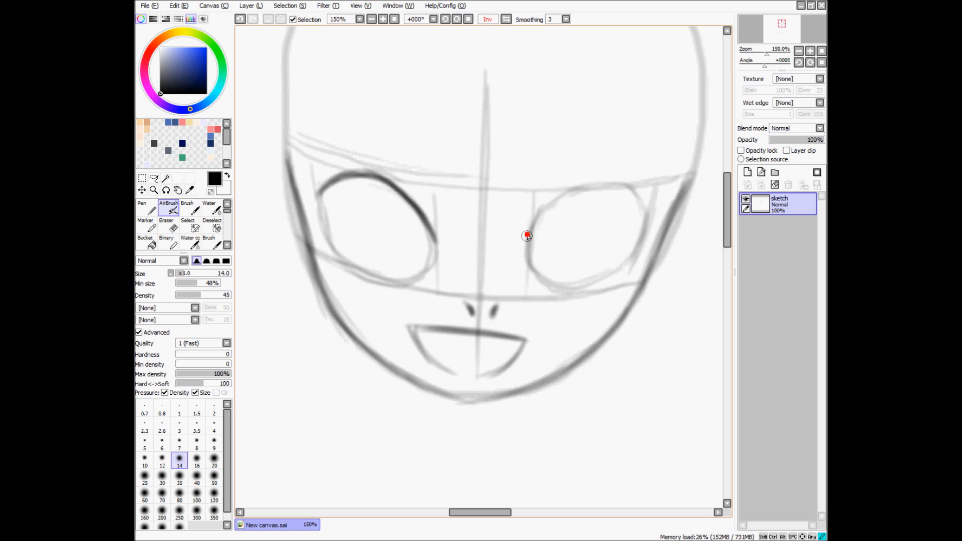
{"action": "mouse_move", "coordinate": [529, 237]}
{"action": "left_mouse_down"}
{"action": "mouse_move", "coordinate": [599, 182]}
{"action": "mouse_move", "coordinate": [542, 212]}
{"action": "mouse_move", "coordinate": [616, 182]}
{"action": "mouse_move", "coordinate": [590, 186]}
{"action": "mouse_move", "coordinate": [631, 192]}
{"action": "mouse_move", "coordinate": [646, 212]}
{"action": "mouse_move", "coordinate": [614, 180]}
{"action": "mouse_move", "coordinate": [635, 195]}
{"action": "mouse_move", "coordinate": [590, 186]}
{"action": "mouse_move", "coordinate": [620, 188]}
{"action": "mouse_move", "coordinate": [571, 198]}
{"action": "mouse_move", "coordinate": [586, 188]}
{"action": "mouse_move", "coordinate": [553, 215]}
{"action": "mouse_move", "coordinate": [544, 211]}
{"action": "mouse_move", "coordinate": [523, 253]}
{"action": "mouse_move", "coordinate": [564, 197]}
{"action": "mouse_move", "coordinate": [529, 232]}
{"action": "mouse_move", "coordinate": [588, 190]}
{"action": "mouse_move", "coordinate": [533, 227]}
{"action": "mouse_move", "coordinate": [619, 185]}
{"action": "mouse_move", "coordinate": [647, 224]}
{"action": "mouse_move", "coordinate": [634, 198]}
{"action": "mouse_move", "coordinate": [646, 212]}
{"action": "mouse_move", "coordinate": [571, 186]}
{"action": "left_mouse_up"}
{"action": "left_click", "coordinate": [506, 20]}
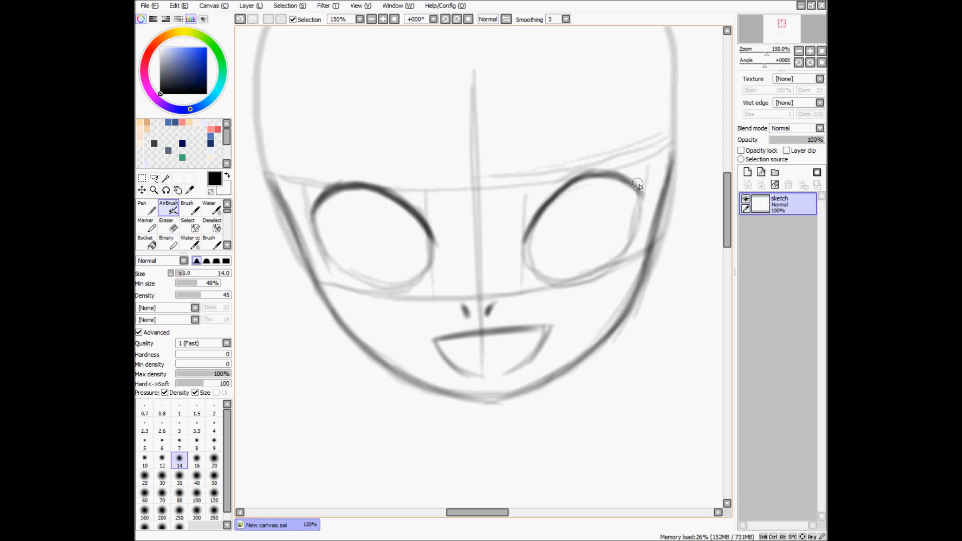
{"action": "mouse_move", "coordinate": [640, 199]}
{"action": "left_mouse_down"}
{"action": "mouse_move", "coordinate": [604, 185]}
{"action": "mouse_move", "coordinate": [569, 189]}
{"action": "mouse_move", "coordinate": [554, 203]}
{"action": "left_mouse_up"}
{"action": "left_click_drag", "start_coordinate": [585, 172], "coordinate": [525, 239]}
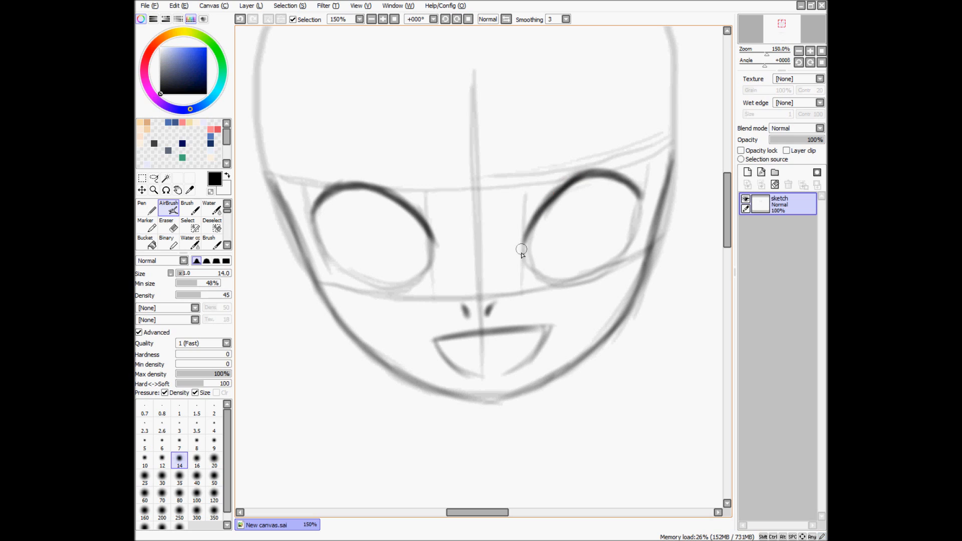
Step: Strengthen the outer edges of both eyes and add small pointed lashes at their outer corners
{"action": "mouse_move", "coordinate": [633, 195]}
{"action": "left_mouse_down"}
{"action": "mouse_move", "coordinate": [636, 220]}
{"action": "mouse_move", "coordinate": [639, 211]}
{"action": "left_mouse_up"}
{"action": "left_click_drag", "start_coordinate": [313, 216], "coordinate": [325, 246]}
{"action": "key", "text": "ctrl+z"}
{"action": "mouse_move", "coordinate": [312, 212]}
{"action": "left_mouse_down"}
{"action": "mouse_move", "coordinate": [328, 249]}
{"action": "mouse_move", "coordinate": [309, 211]}
{"action": "mouse_move", "coordinate": [320, 201]}
{"action": "mouse_move", "coordinate": [305, 211]}
{"action": "mouse_move", "coordinate": [312, 216]}
{"action": "left_mouse_up"}
{"action": "left_click_drag", "start_coordinate": [637, 190], "coordinate": [645, 202]}
{"action": "left_click_drag", "start_coordinate": [645, 200], "coordinate": [650, 190]}
{"action": "mouse_move", "coordinate": [309, 208]}
{"action": "left_mouse_down"}
{"action": "mouse_move", "coordinate": [296, 202]}
{"action": "mouse_move", "coordinate": [318, 200]}
{"action": "left_mouse_up"}
{"action": "left_click_drag", "start_coordinate": [624, 176], "coordinate": [643, 180]}
{"action": "left_click_drag", "start_coordinate": [624, 176], "coordinate": [643, 185]}
{"action": "mouse_move", "coordinate": [327, 186]}
{"action": "left_mouse_down"}
{"action": "mouse_move", "coordinate": [311, 189]}
{"action": "mouse_move", "coordinate": [387, 189]}
{"action": "left_mouse_up"}
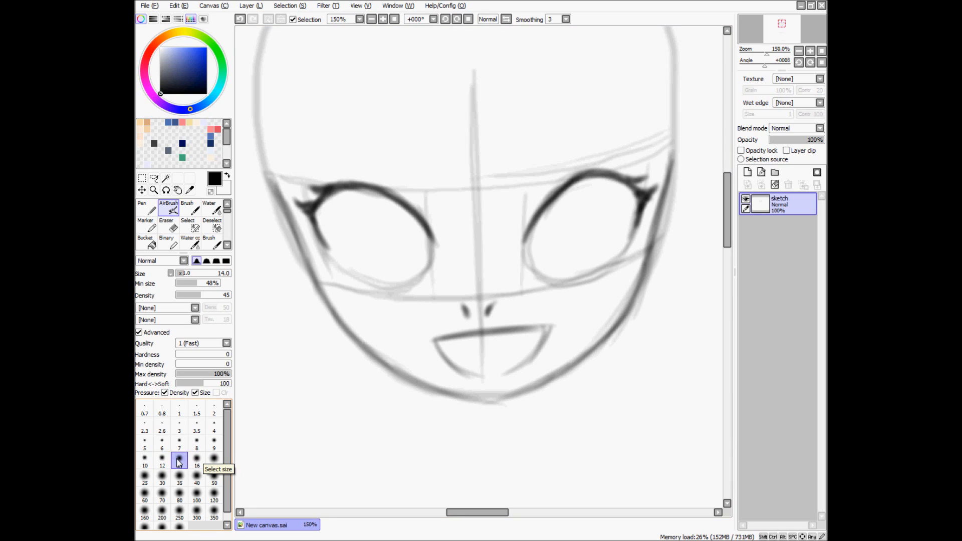
Step: Draw a thin eyelid crease above the inner part of each eye with brush size 10, mirroring the view for one
{"action": "left_click", "coordinate": [145, 459]}
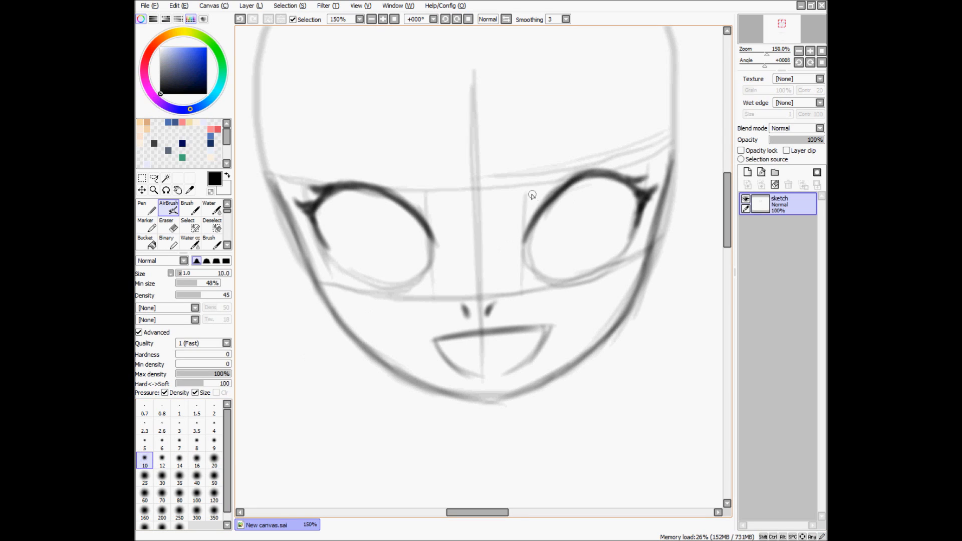
{"action": "left_click_drag", "start_coordinate": [534, 197], "coordinate": [583, 171]}
{"action": "mouse_move", "coordinate": [529, 197]}
{"action": "left_mouse_down"}
{"action": "mouse_move", "coordinate": [587, 168]}
{"action": "mouse_move", "coordinate": [531, 192]}
{"action": "mouse_move", "coordinate": [522, 215]}
{"action": "left_mouse_up"}
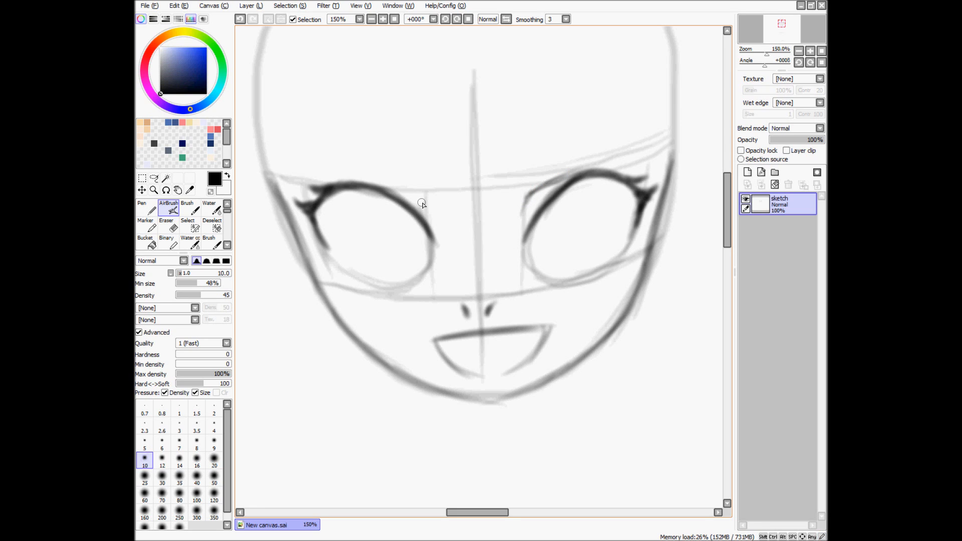
{"action": "left_click", "coordinate": [506, 19]}
{"action": "mouse_move", "coordinate": [527, 215]}
{"action": "left_mouse_down"}
{"action": "mouse_move", "coordinate": [534, 200]}
{"action": "mouse_move", "coordinate": [605, 175]}
{"action": "left_mouse_up"}
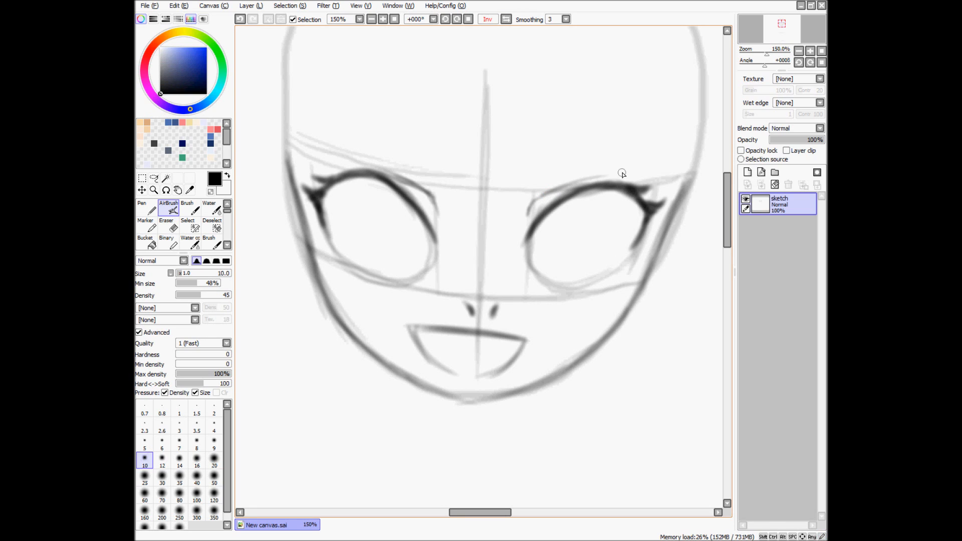
{"action": "left_click", "coordinate": [506, 19]}
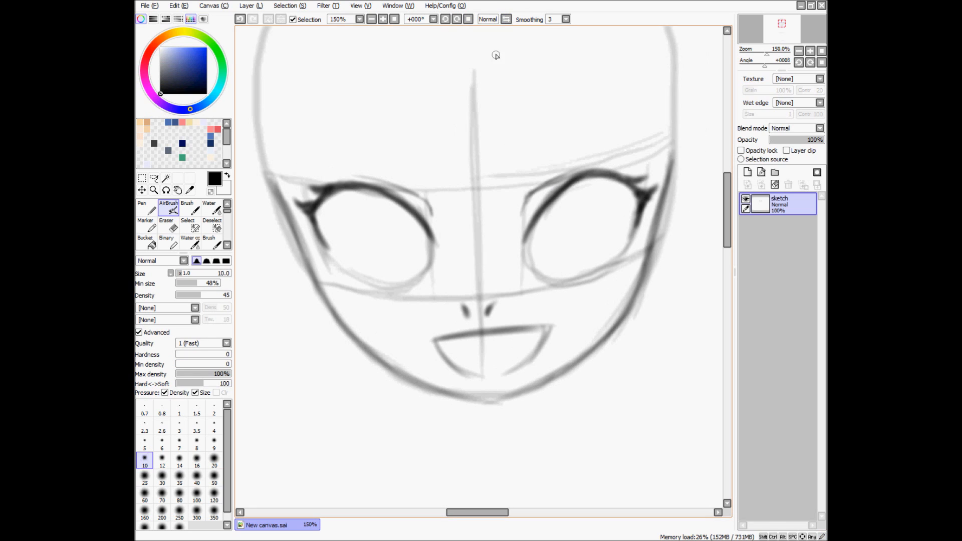
Step: Darken the lower lid lines of both eyes with brush size 14, switching to the mirrored view
{"action": "left_click", "coordinate": [180, 460]}
{"action": "scroll", "coordinate": [576, 212], "scroll_direction": "down", "scroll_amount": 1}
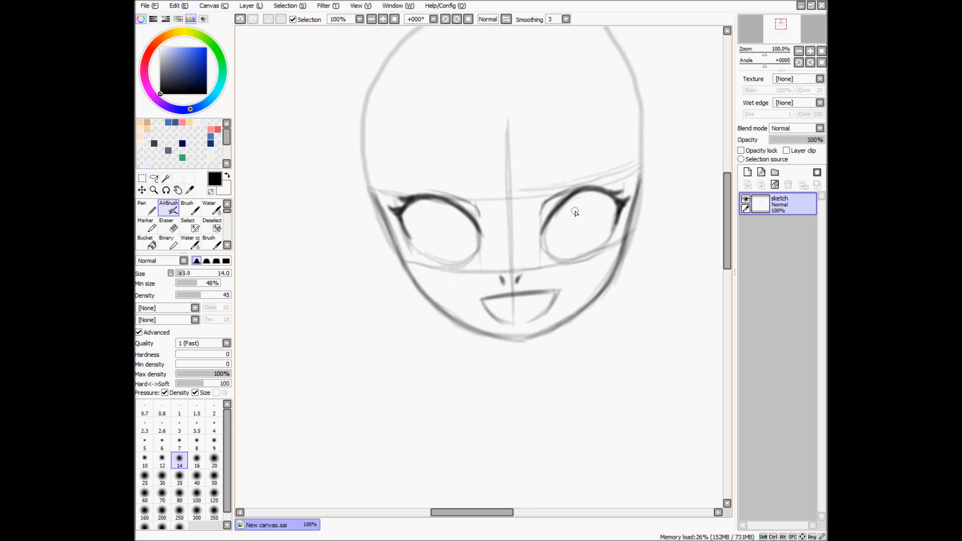
{"action": "left_click_drag", "start_coordinate": [581, 215], "coordinate": [503, 260]}
{"action": "scroll", "coordinate": [488, 258], "scroll_direction": "up", "scroll_amount": 1}
{"action": "scroll", "coordinate": [485, 281], "scroll_direction": "down", "scroll_amount": 5}
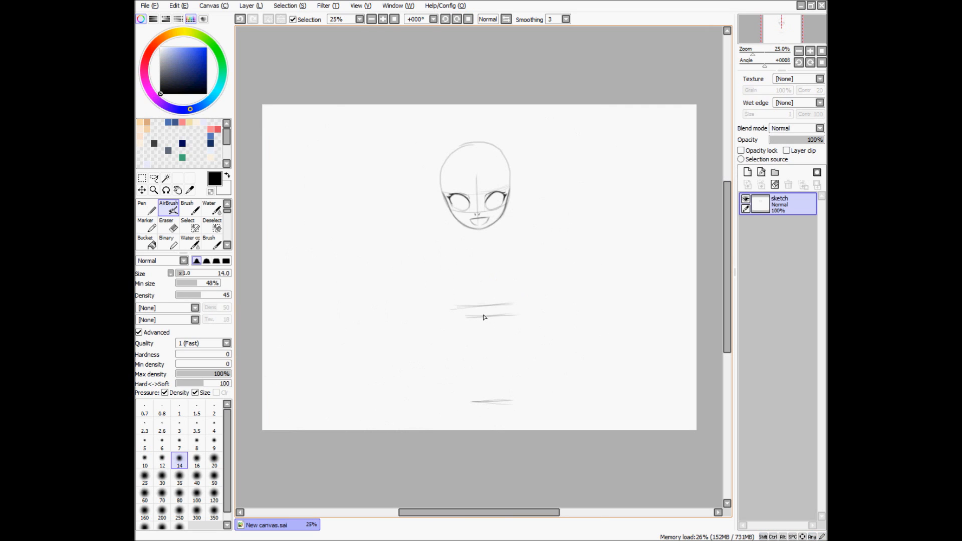
{"action": "scroll", "coordinate": [495, 202], "scroll_direction": "up", "scroll_amount": 3}
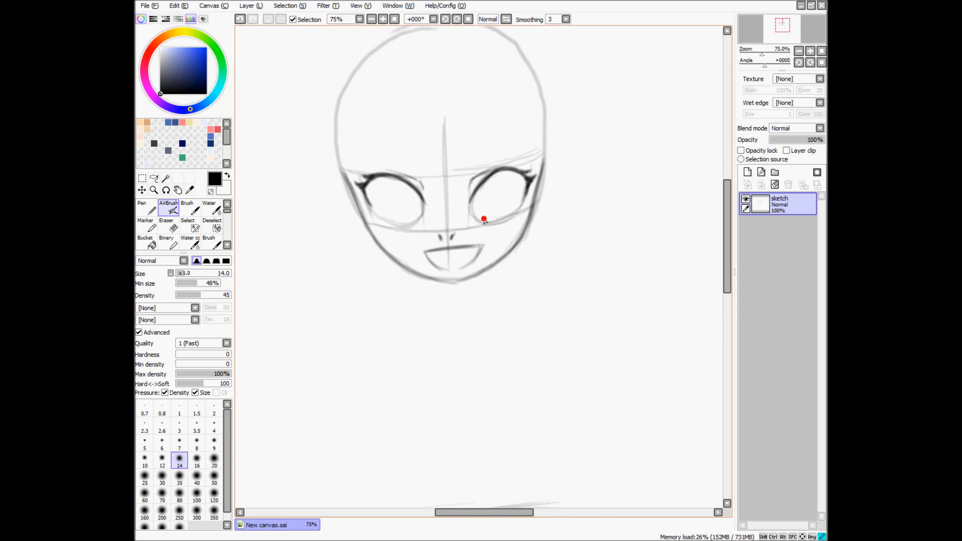
{"action": "mouse_move", "coordinate": [516, 212]}
{"action": "left_mouse_down"}
{"action": "mouse_move", "coordinate": [482, 215]}
{"action": "mouse_move", "coordinate": [515, 210]}
{"action": "mouse_move", "coordinate": [489, 223]}
{"action": "mouse_move", "coordinate": [520, 209]}
{"action": "left_mouse_up"}
{"action": "key", "text": "h"}
{"action": "mouse_move", "coordinate": [544, 223]}
{"action": "left_mouse_down"}
{"action": "mouse_move", "coordinate": [578, 219]}
{"action": "mouse_move", "coordinate": [539, 221]}
{"action": "left_mouse_up"}
{"action": "mouse_move", "coordinate": [446, 211]}
{"action": "left_mouse_down"}
{"action": "mouse_move", "coordinate": [476, 214]}
{"action": "mouse_move", "coordinate": [451, 216]}
{"action": "left_mouse_up"}
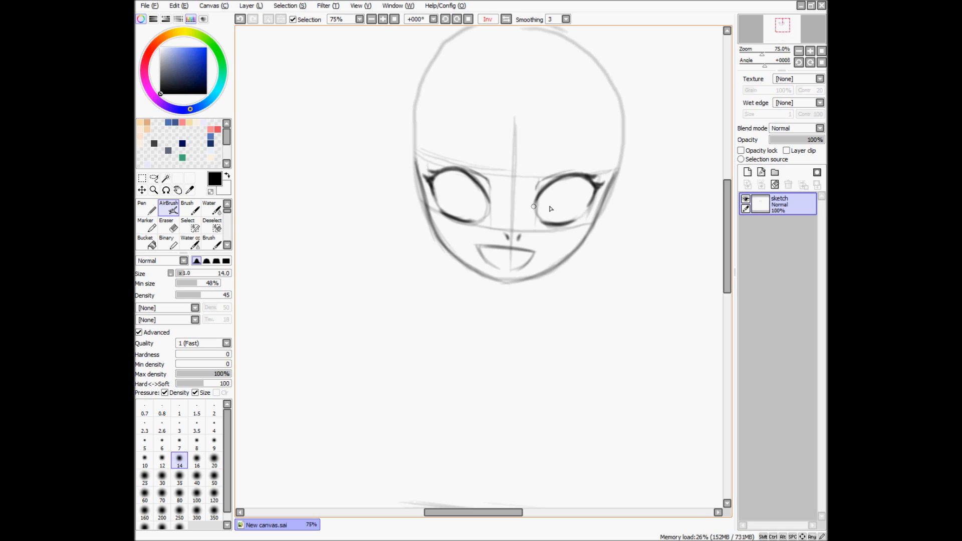
Step: Thicken the inner part of the left-hand eye's upper lid in the mirrored view
{"action": "left_click_drag", "start_coordinate": [557, 212], "coordinate": [537, 231]}
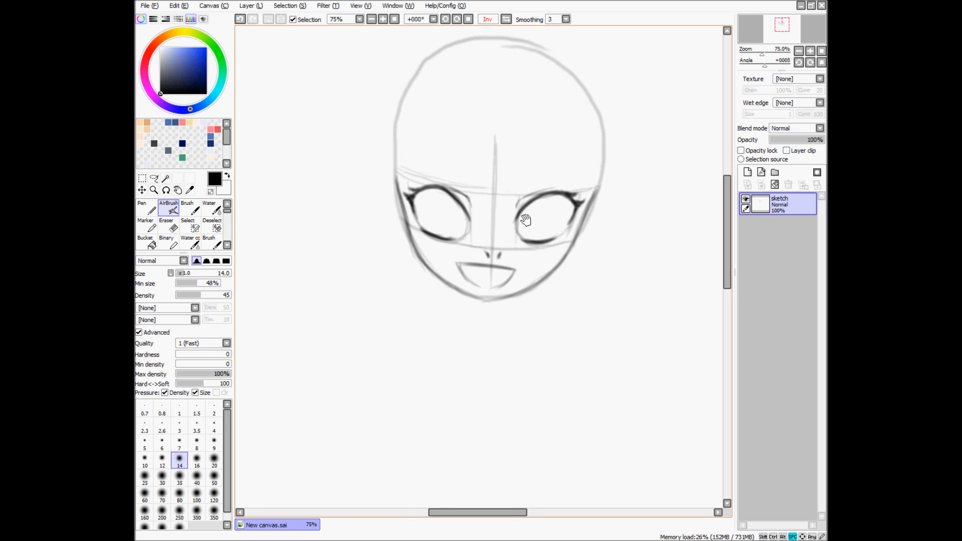
{"action": "left_click_drag", "start_coordinate": [447, 189], "coordinate": [465, 210]}
{"action": "key", "text": "ctrl+z"}
{"action": "left_click_drag", "start_coordinate": [450, 190], "coordinate": [461, 205]}
{"action": "left_click_drag", "start_coordinate": [453, 192], "coordinate": [463, 207]}
Step: Sketch a tall oval iris inside the right-hand eye of the mirrored view, against the eye's inner edge
{"action": "left_click_drag", "start_coordinate": [523, 217], "coordinate": [532, 236]}
{"action": "left_click_drag", "start_coordinate": [525, 213], "coordinate": [534, 238]}
{"action": "left_click_drag", "start_coordinate": [554, 203], "coordinate": [558, 226]}
{"action": "key", "text": "ctrl+z"}
{"action": "key", "text": "ctrl+z"}
{"action": "left_click_drag", "start_coordinate": [561, 199], "coordinate": [554, 232]}
{"action": "left_click_drag", "start_coordinate": [561, 207], "coordinate": [545, 237]}
{"action": "left_click_drag", "start_coordinate": [562, 217], "coordinate": [547, 238]}
{"action": "mouse_move", "coordinate": [561, 196]}
{"action": "left_mouse_down"}
{"action": "mouse_move", "coordinate": [544, 241]}
{"action": "mouse_move", "coordinate": [553, 237]}
{"action": "left_mouse_up"}
{"action": "key", "text": "ctrl+z"}
{"action": "mouse_move", "coordinate": [562, 197]}
{"action": "left_mouse_down"}
{"action": "mouse_move", "coordinate": [550, 228]}
{"action": "mouse_move", "coordinate": [560, 223]}
{"action": "mouse_move", "coordinate": [533, 226]}
{"action": "mouse_move", "coordinate": [525, 210]}
{"action": "mouse_move", "coordinate": [544, 236]}
{"action": "left_mouse_up"}
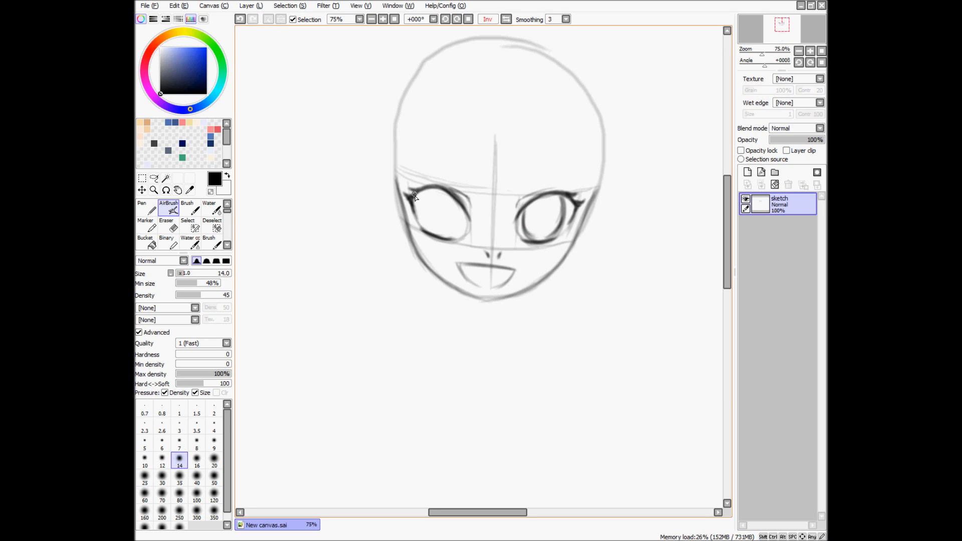
{"action": "left_click", "coordinate": [506, 19]}
{"action": "left_click_drag", "start_coordinate": [496, 209], "coordinate": [513, 239]}
{"action": "key", "text": "ctrl+z"}
{"action": "key", "text": "ctrl+z"}
{"action": "key", "text": "ctrl+z"}
{"action": "key", "text": "ctrl+z"}
{"action": "left_click_drag", "start_coordinate": [505, 200], "coordinate": [516, 237]}
{"action": "left_click_drag", "start_coordinate": [506, 202], "coordinate": [512, 234]}
{"action": "left_click_drag", "start_coordinate": [532, 191], "coordinate": [529, 232]}
{"action": "left_click_drag", "start_coordinate": [532, 190], "coordinate": [529, 232]}
{"action": "left_click_drag", "start_coordinate": [532, 189], "coordinate": [529, 233]}
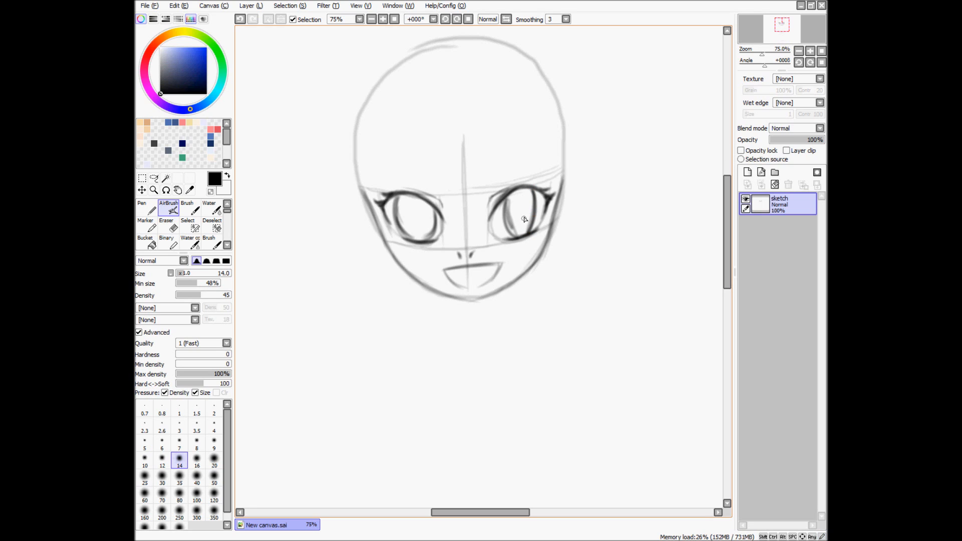
{"action": "key", "text": "ctrl+z"}
{"action": "key", "text": "ctrl+z"}
{"action": "key", "text": "ctrl+z"}
{"action": "key", "text": "ctrl+z"}
{"action": "key", "text": "ctrl+z"}
{"action": "key", "text": "ctrl+z"}
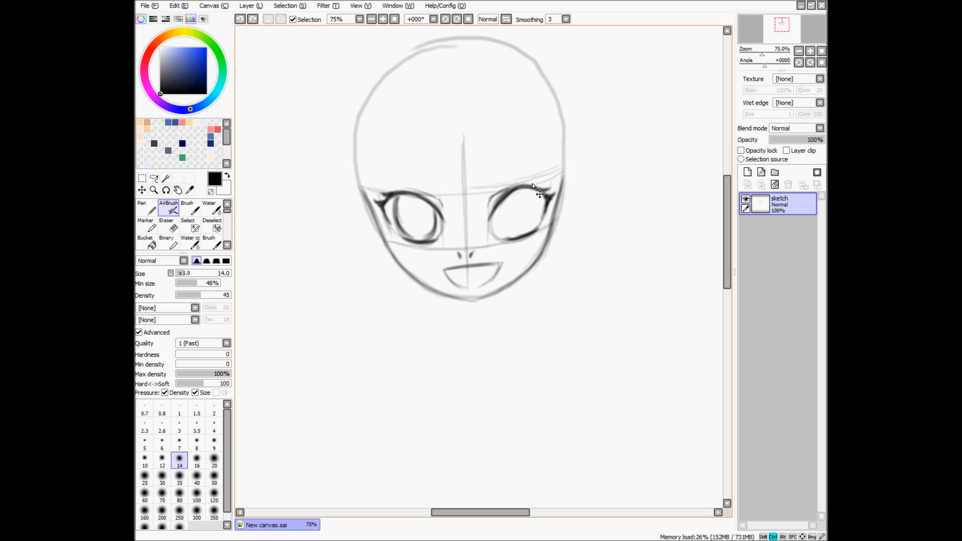
Step: Sketch a tall oval iris inside the right-hand eye in the unmirrored view and darken the iris outline of the left-hand eye
{"action": "mouse_move", "coordinate": [494, 209]}
{"action": "left_mouse_down"}
{"action": "mouse_move", "coordinate": [504, 236]}
{"action": "mouse_move", "coordinate": [517, 239]}
{"action": "left_mouse_up"}
{"action": "mouse_move", "coordinate": [535, 192]}
{"action": "left_mouse_down"}
{"action": "mouse_move", "coordinate": [530, 229]}
{"action": "mouse_move", "coordinate": [536, 216]}
{"action": "mouse_move", "coordinate": [525, 234]}
{"action": "left_mouse_up"}
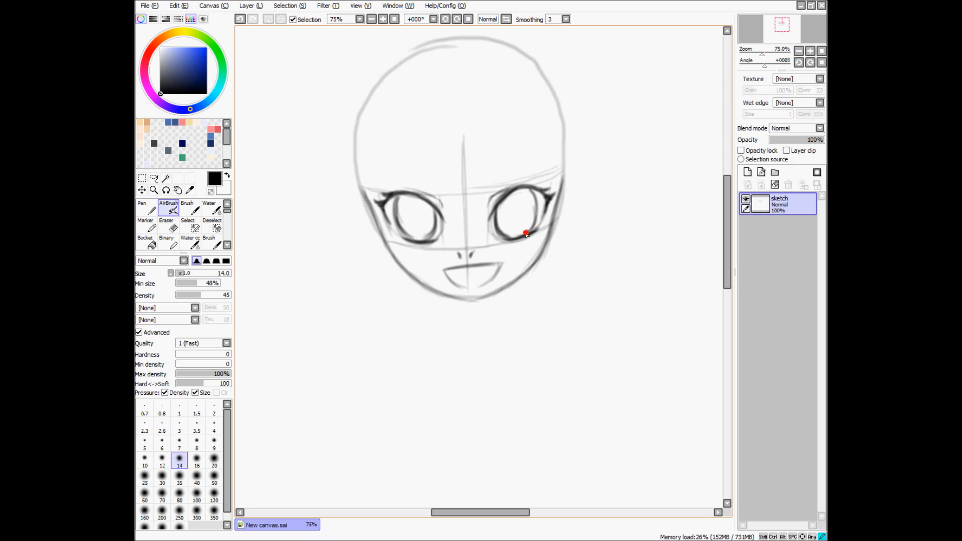
{"action": "mouse_move", "coordinate": [531, 193]}
{"action": "left_mouse_down"}
{"action": "mouse_move", "coordinate": [537, 225]}
{"action": "mouse_move", "coordinate": [531, 197]}
{"action": "mouse_move", "coordinate": [527, 231]}
{"action": "left_mouse_up"}
{"action": "mouse_move", "coordinate": [401, 195]}
{"action": "left_mouse_down"}
{"action": "mouse_move", "coordinate": [396, 220]}
{"action": "mouse_move", "coordinate": [409, 240]}
{"action": "left_mouse_up"}
{"action": "mouse_move", "coordinate": [400, 196]}
{"action": "left_mouse_down"}
{"action": "mouse_move", "coordinate": [423, 236]}
{"action": "mouse_move", "coordinate": [436, 213]}
{"action": "mouse_move", "coordinate": [432, 234]}
{"action": "left_mouse_up"}
Step: Draw a curved teeth line across the open mouth, just below and following the upper lip
{"action": "scroll", "coordinate": [532, 170], "scroll_direction": "down", "scroll_amount": 2}
{"action": "scroll", "coordinate": [486, 190], "scroll_direction": "up", "scroll_amount": 1}
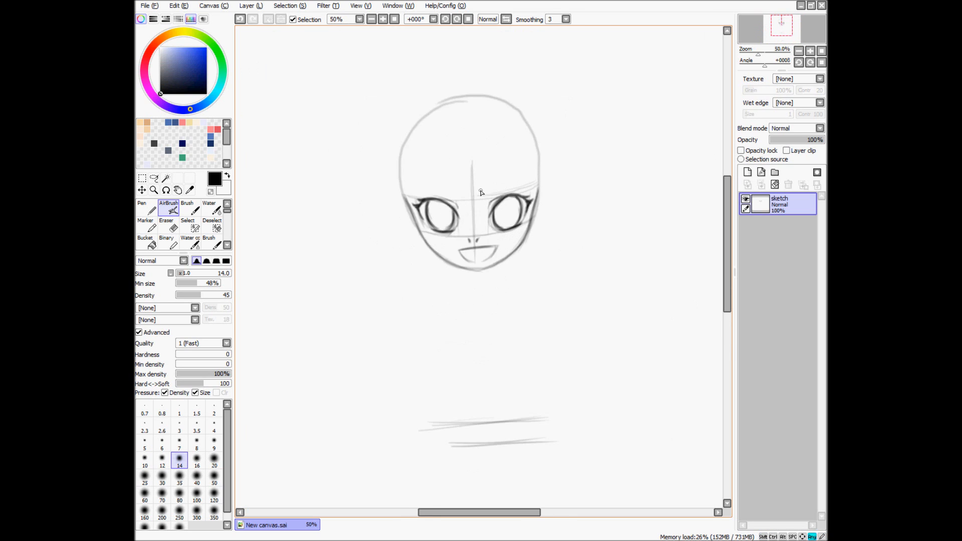
{"action": "scroll", "coordinate": [481, 192], "scroll_direction": "up", "scroll_amount": 1}
{"action": "scroll", "coordinate": [490, 290], "scroll_direction": "up", "scroll_amount": 1}
{"action": "scroll", "coordinate": [511, 279], "scroll_direction": "up", "scroll_amount": 1}
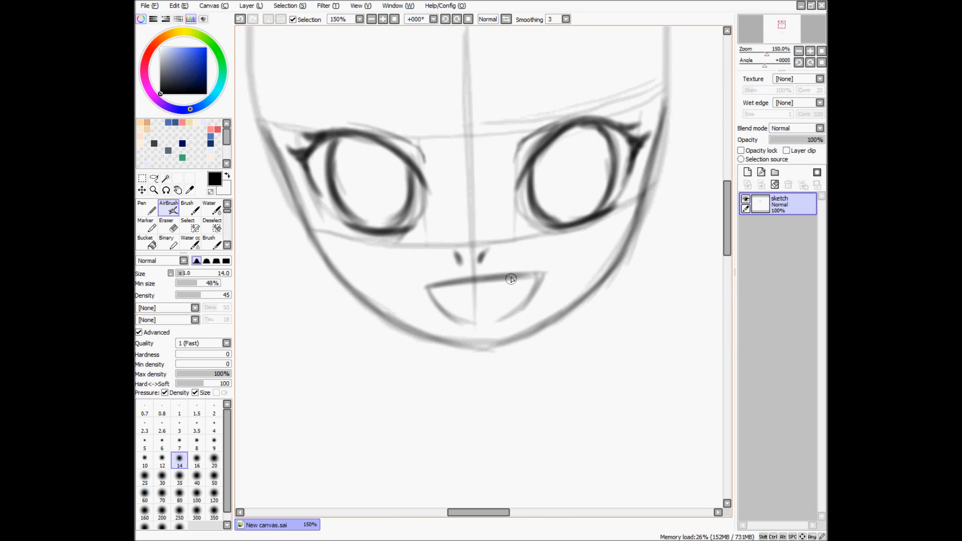
{"action": "scroll", "coordinate": [534, 241], "scroll_direction": "up", "scroll_amount": 2}
{"action": "left_click_drag", "start_coordinate": [440, 352], "coordinate": [526, 344]}
{"action": "left_click_drag", "start_coordinate": [440, 353], "coordinate": [538, 337]}
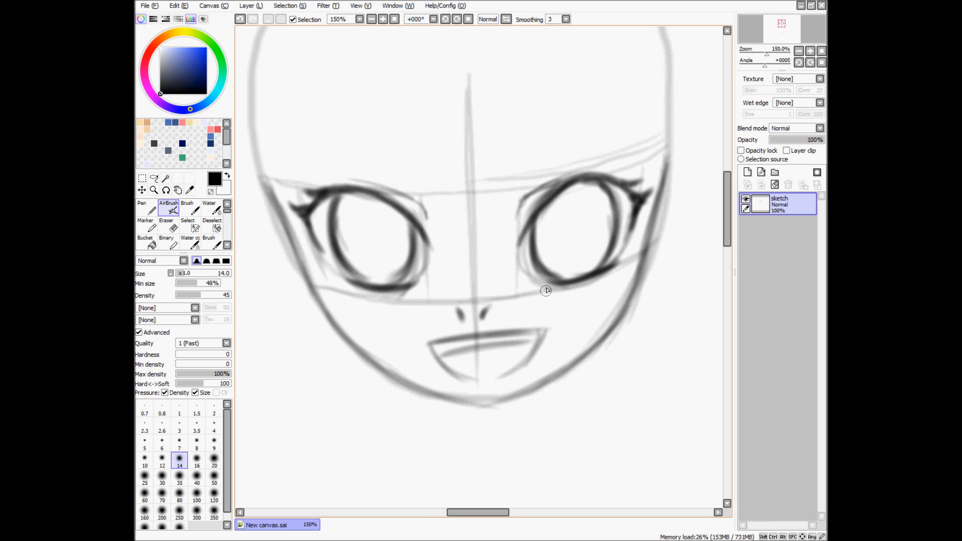
{"action": "scroll", "coordinate": [546, 290], "scroll_direction": "down", "scroll_amount": 2}
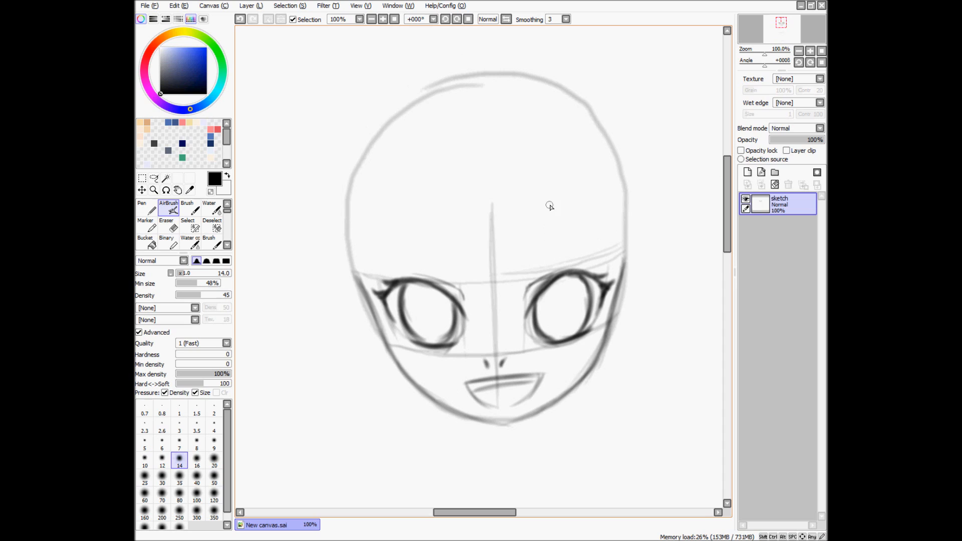
{"action": "mouse_move", "coordinate": [596, 219]}
{"action": "left_mouse_down"}
{"action": "mouse_move", "coordinate": [579, 203]}
{"action": "mouse_move", "coordinate": [528, 211]}
{"action": "left_mouse_up"}
{"action": "mouse_move", "coordinate": [599, 218]}
{"action": "left_mouse_down"}
{"action": "mouse_move", "coordinate": [584, 206]}
{"action": "mouse_move", "coordinate": [521, 214]}
{"action": "left_mouse_up"}
{"action": "key", "text": "ctrl+z"}
{"action": "key", "text": "ctrl+z"}
{"action": "key", "text": "ctrl+z"}
{"action": "key", "text": "ctrl+z"}
Step: Draw a thin arched eyebrow high above each eye, using the mirrored view for the second one
{"action": "left_click_drag", "start_coordinate": [526, 227], "coordinate": [597, 224]}
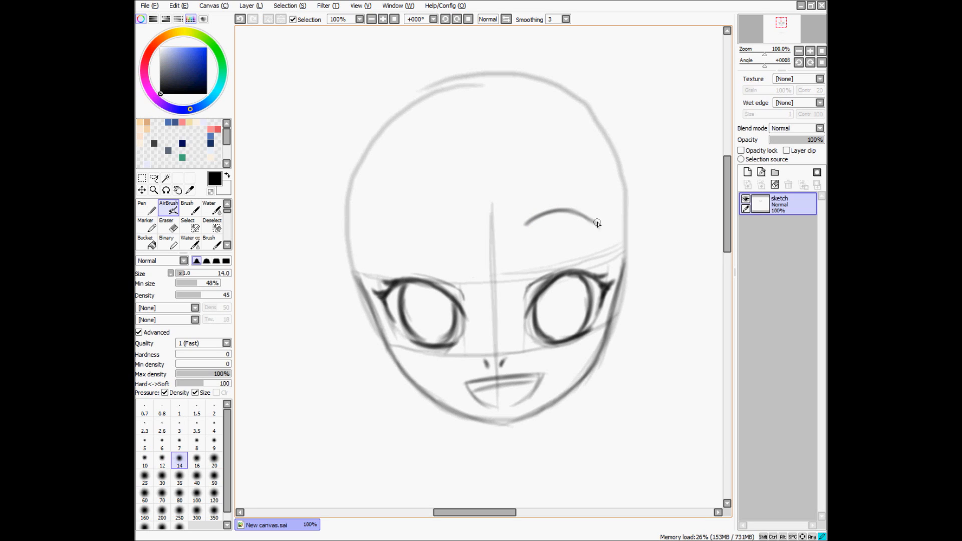
{"action": "left_click", "coordinate": [506, 21]}
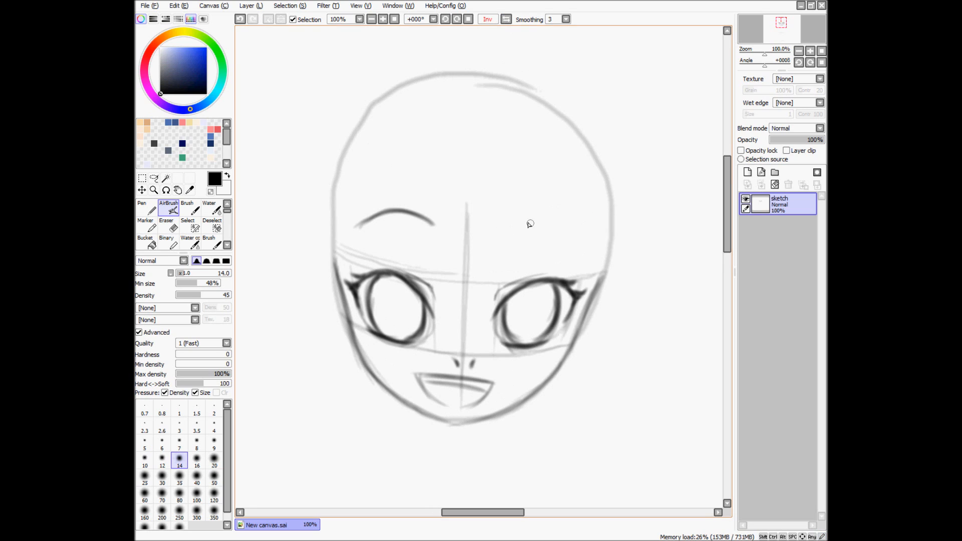
{"action": "mouse_move", "coordinate": [511, 224]}
{"action": "left_mouse_down"}
{"action": "mouse_move", "coordinate": [580, 227]}
{"action": "mouse_move", "coordinate": [511, 223]}
{"action": "mouse_move", "coordinate": [576, 236]}
{"action": "mouse_move", "coordinate": [547, 214]}
{"action": "mouse_move", "coordinate": [504, 229]}
{"action": "mouse_move", "coordinate": [536, 213]}
{"action": "left_mouse_up"}
{"action": "key", "text": "ctrl+0"}
{"action": "scroll", "coordinate": [451, 179], "scroll_direction": "up", "scroll_amount": 3}
{"action": "mouse_move", "coordinate": [437, 194]}
{"action": "left_mouse_down"}
{"action": "mouse_move", "coordinate": [461, 182]}
{"action": "mouse_move", "coordinate": [446, 187]}
{"action": "left_mouse_up"}
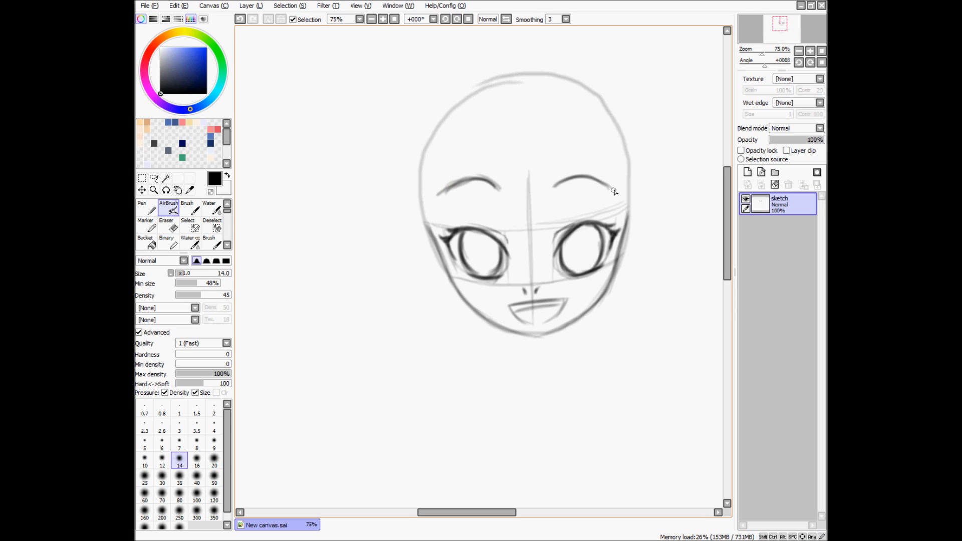
Step: Trim the left-hand eyebrow's upper edge with the Eraser, turning off its size pressure, and return to the AirBrush
{"action": "key", "text": "e"}
{"action": "mouse_move", "coordinate": [485, 167]}
{"action": "left_mouse_down"}
{"action": "mouse_move", "coordinate": [475, 166]}
{"action": "mouse_move", "coordinate": [502, 182]}
{"action": "left_mouse_up"}
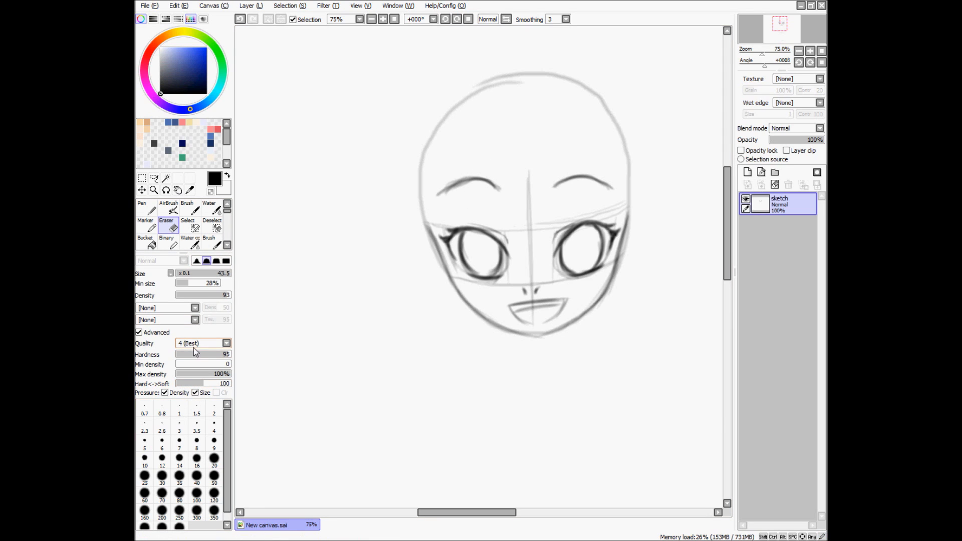
{"action": "left_click", "coordinate": [195, 392]}
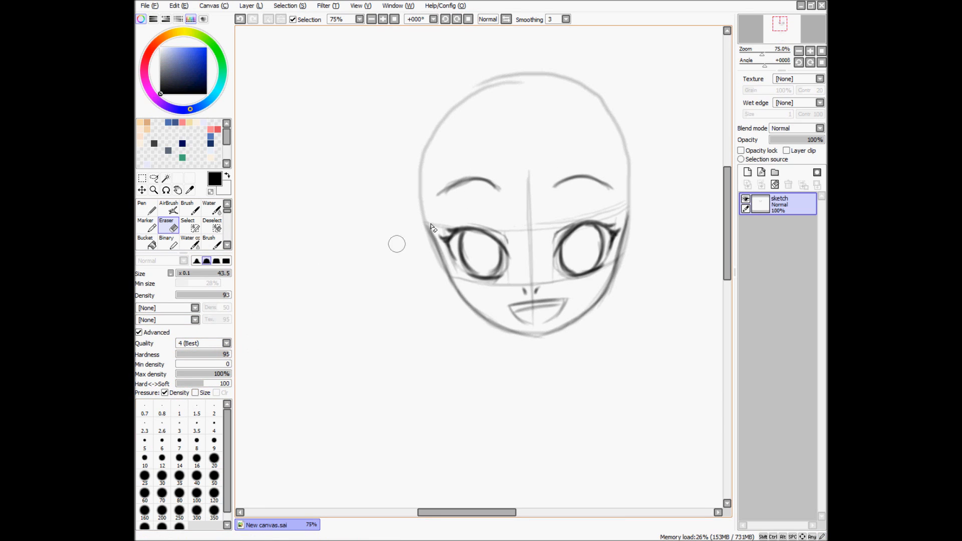
{"action": "left_click_drag", "start_coordinate": [458, 168], "coordinate": [431, 186]}
{"action": "key", "text": "b"}
{"action": "key", "text": "ctrl+0"}
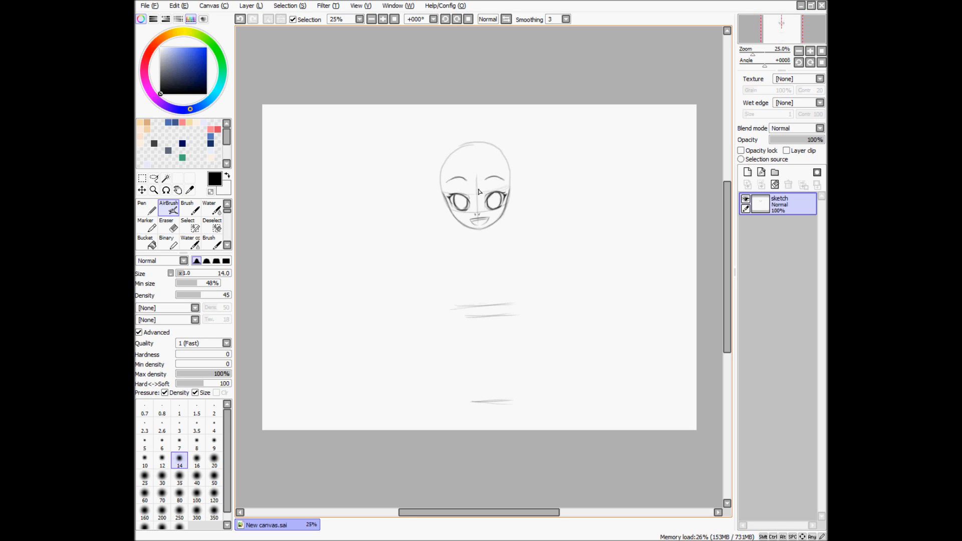
Step: Sketch the fringe as long pointed strands falling over the forehead between and beside the eyes
{"action": "scroll", "coordinate": [481, 218], "scroll_direction": "up", "scroll_amount": 4}
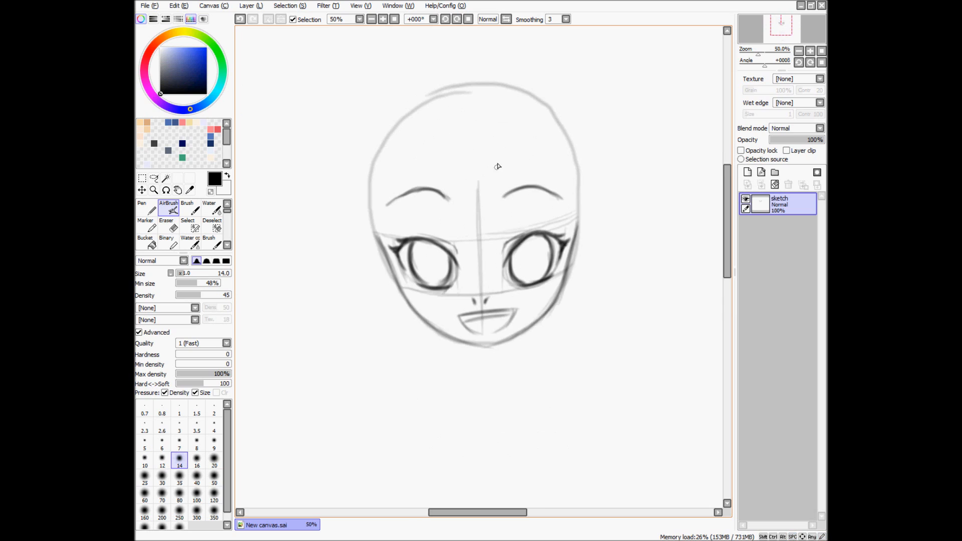
{"action": "left_click_drag", "start_coordinate": [499, 165], "coordinate": [490, 213]}
{"action": "left_click_drag", "start_coordinate": [503, 175], "coordinate": [487, 258]}
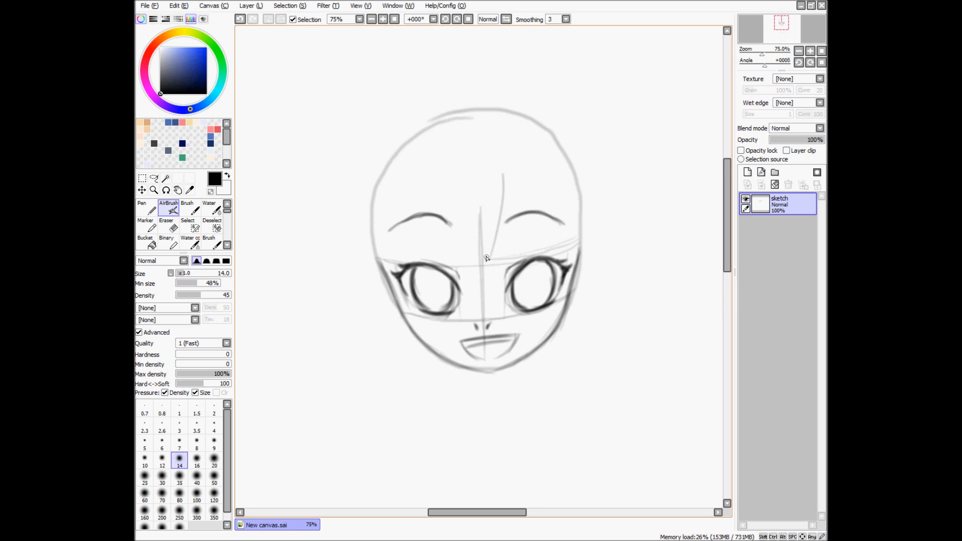
{"action": "key", "text": "ctrl+z"}
{"action": "left_click_drag", "start_coordinate": [510, 166], "coordinate": [487, 265]}
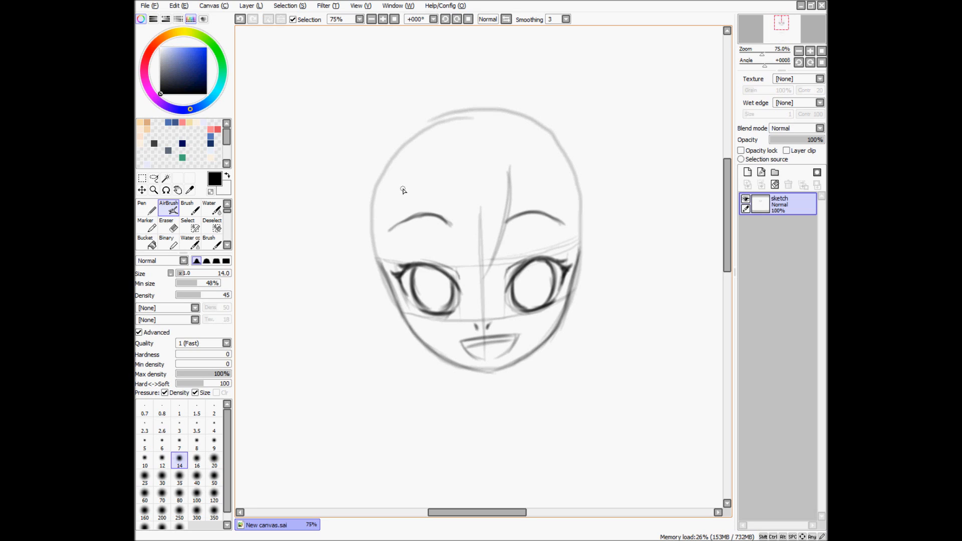
{"action": "mouse_move", "coordinate": [403, 177]}
{"action": "left_mouse_down"}
{"action": "mouse_move", "coordinate": [431, 235]}
{"action": "mouse_move", "coordinate": [484, 278]}
{"action": "left_mouse_up"}
{"action": "left_click_drag", "start_coordinate": [511, 173], "coordinate": [550, 258]}
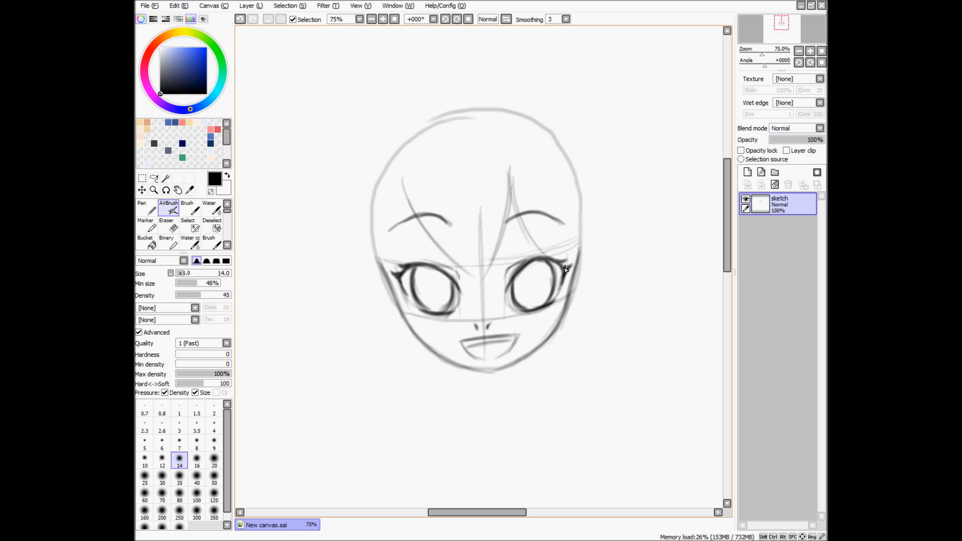
{"action": "left_click_drag", "start_coordinate": [567, 190], "coordinate": [538, 275]}
{"action": "left_click_drag", "start_coordinate": [567, 190], "coordinate": [586, 295]}
Step: Sketch the long lock of hair sweeping outward from the right-hand temple past the chin
{"action": "scroll", "coordinate": [578, 260], "scroll_direction": "down", "scroll_amount": 1}
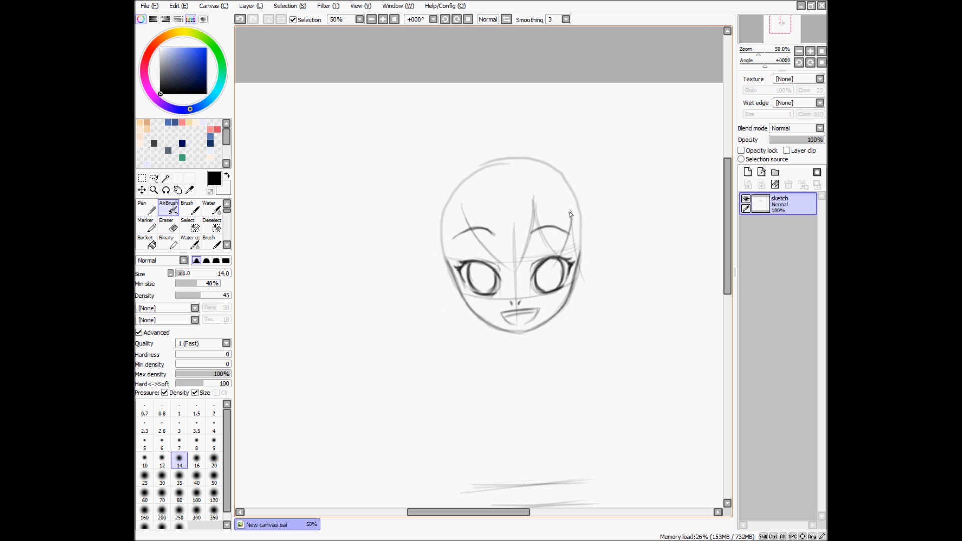
{"action": "mouse_move", "coordinate": [570, 213]}
{"action": "left_mouse_down"}
{"action": "mouse_move", "coordinate": [615, 328]}
{"action": "mouse_move", "coordinate": [567, 228]}
{"action": "mouse_move", "coordinate": [617, 332]}
{"action": "left_mouse_up"}
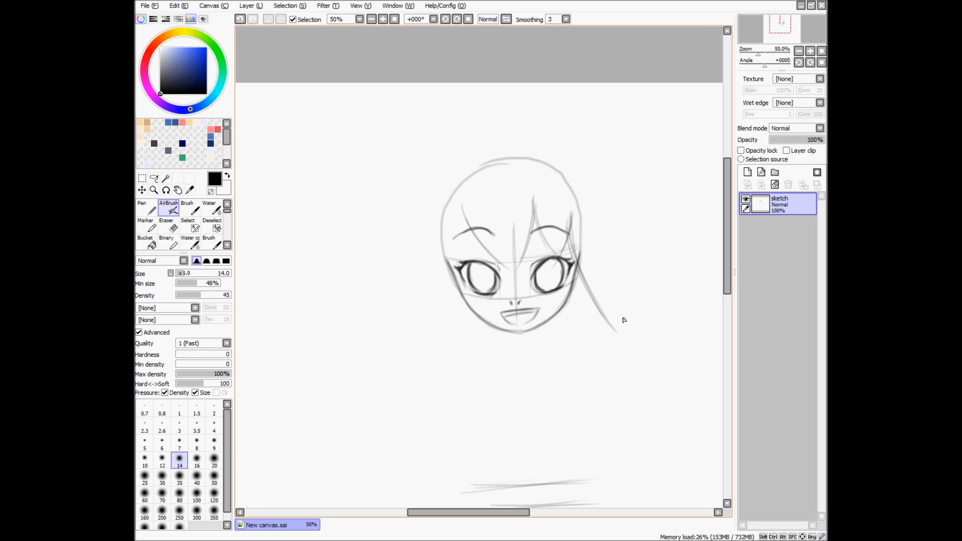
{"action": "left_click_drag", "start_coordinate": [590, 213], "coordinate": [625, 335]}
{"action": "left_click_drag", "start_coordinate": [589, 212], "coordinate": [617, 331]}
{"action": "left_click_drag", "start_coordinate": [601, 219], "coordinate": [643, 323]}
{"action": "left_click_drag", "start_coordinate": [606, 288], "coordinate": [636, 331]}
{"action": "left_click_drag", "start_coordinate": [597, 273], "coordinate": [651, 332]}
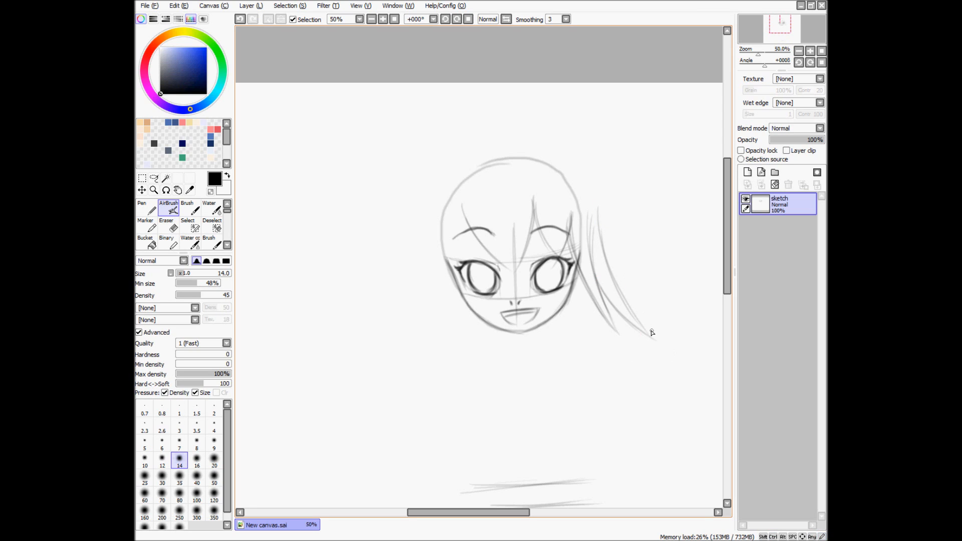
{"action": "left_click_drag", "start_coordinate": [594, 277], "coordinate": [653, 339]}
Step: Sketch the long hair strands hanging down the left-hand side of the face to below the chin
{"action": "left_click_drag", "start_coordinate": [460, 206], "coordinate": [452, 243]}
{"action": "mouse_move", "coordinate": [448, 240]}
{"action": "left_mouse_down"}
{"action": "mouse_move", "coordinate": [439, 295]}
{"action": "mouse_move", "coordinate": [455, 350]}
{"action": "left_mouse_up"}
{"action": "left_click_drag", "start_coordinate": [445, 276], "coordinate": [467, 372]}
{"action": "left_click_drag", "start_coordinate": [429, 244], "coordinate": [434, 337]}
{"action": "left_click_drag", "start_coordinate": [435, 239], "coordinate": [444, 348]}
{"action": "left_click_drag", "start_coordinate": [430, 282], "coordinate": [437, 320]}
{"action": "left_click_drag", "start_coordinate": [438, 198], "coordinate": [429, 278]}
Step: Outline the hair's crown above the skull with a centre parting, joining it to the hair on both sides
{"action": "left_click_drag", "start_coordinate": [427, 236], "coordinate": [450, 172]}
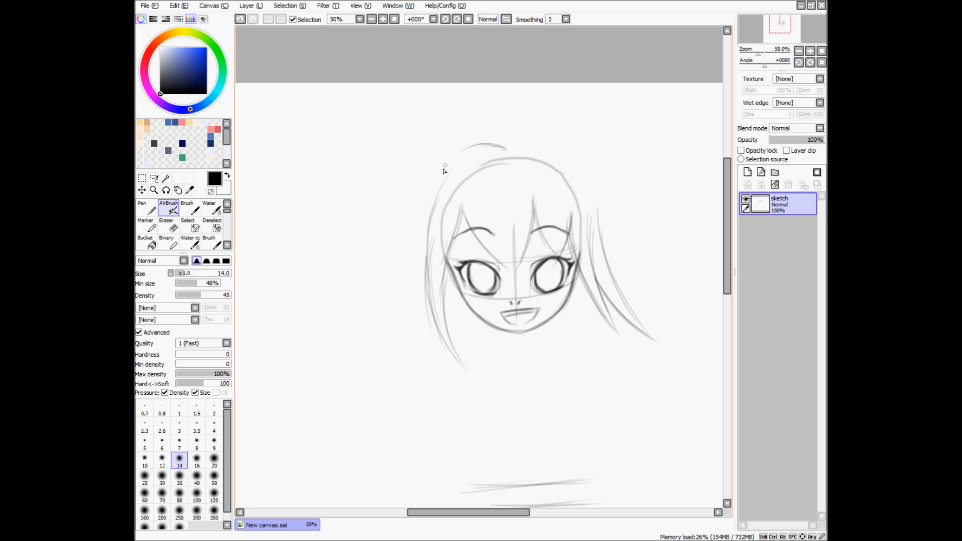
{"action": "left_click_drag", "start_coordinate": [461, 154], "coordinate": [432, 200]}
{"action": "left_click_drag", "start_coordinate": [571, 161], "coordinate": [516, 150]}
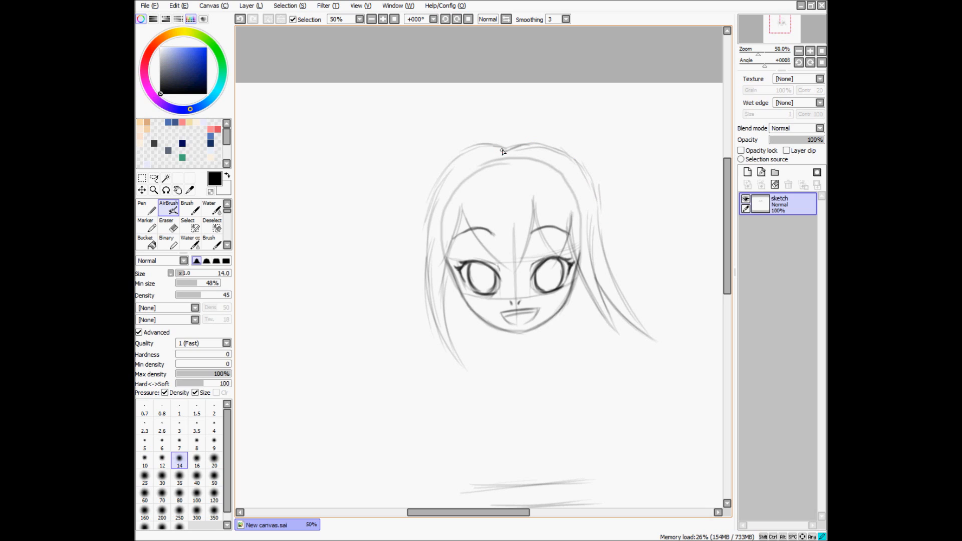
{"action": "mouse_move", "coordinate": [491, 149]}
{"action": "left_mouse_down"}
{"action": "mouse_move", "coordinate": [460, 156]}
{"action": "mouse_move", "coordinate": [430, 200]}
{"action": "mouse_move", "coordinate": [435, 188]}
{"action": "left_mouse_up"}
{"action": "scroll", "coordinate": [486, 160], "scroll_direction": "down", "scroll_amount": 1}
{"action": "left_click_drag", "start_coordinate": [533, 185], "coordinate": [474, 177]}
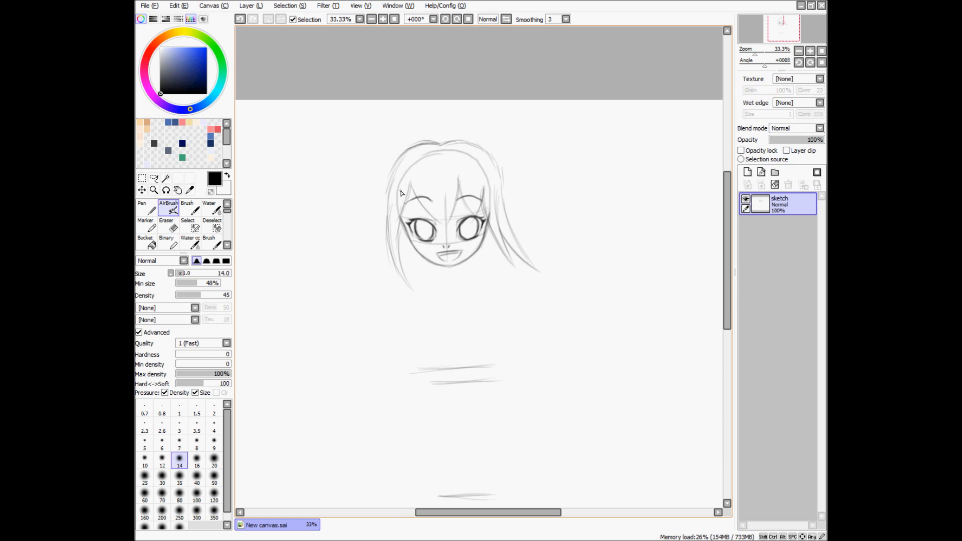
Step: Draw two short neck lines down from the jaw, one on each side of the chin
{"action": "scroll", "coordinate": [427, 250], "scroll_direction": "up", "scroll_amount": 1}
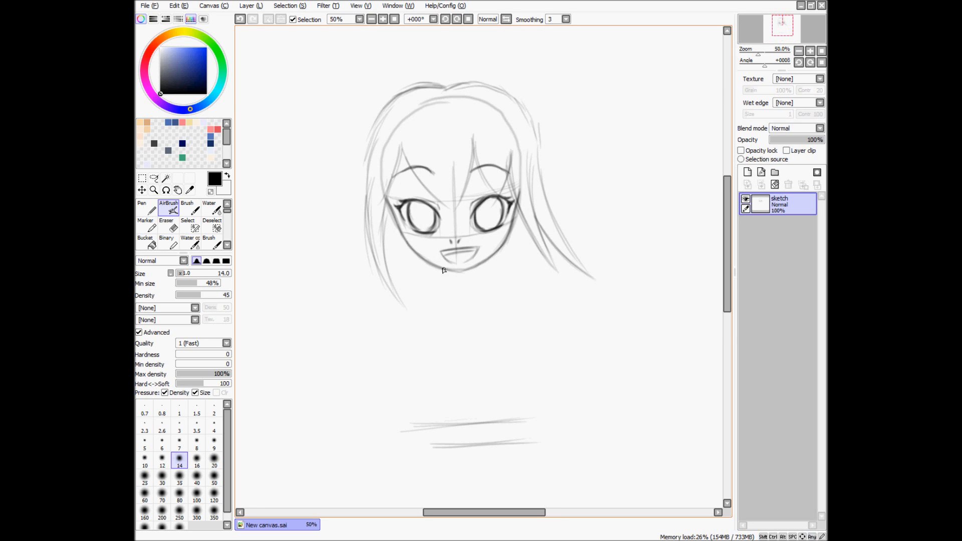
{"action": "left_click_drag", "start_coordinate": [442, 270], "coordinate": [441, 284]}
{"action": "left_click_drag", "start_coordinate": [478, 265], "coordinate": [480, 284]}
Step: Sketch a slanted shoulder line below the neck, lower at the left-hand end, with an oval shoulder joint at each end
{"action": "scroll", "coordinate": [501, 301], "scroll_direction": "down", "scroll_amount": 1}
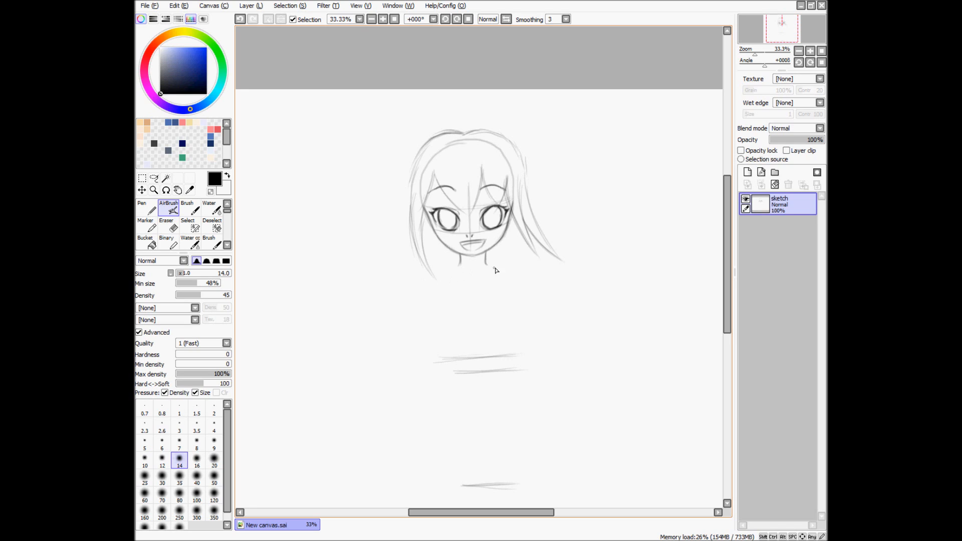
{"action": "left_click_drag", "start_coordinate": [487, 274], "coordinate": [431, 281]}
{"action": "left_click_drag", "start_coordinate": [531, 258], "coordinate": [421, 293]}
{"action": "mouse_move", "coordinate": [522, 254]}
{"action": "left_mouse_down"}
{"action": "mouse_move", "coordinate": [509, 259]}
{"action": "mouse_move", "coordinate": [533, 261]}
{"action": "mouse_move", "coordinate": [526, 254]}
{"action": "mouse_move", "coordinate": [527, 276]}
{"action": "left_mouse_up"}
{"action": "key", "text": "ctrl+z"}
{"action": "mouse_move", "coordinate": [529, 254]}
{"action": "left_mouse_down"}
{"action": "mouse_move", "coordinate": [545, 261]}
{"action": "mouse_move", "coordinate": [532, 278]}
{"action": "left_mouse_up"}
{"action": "left_click_drag", "start_coordinate": [443, 307], "coordinate": [431, 331]}
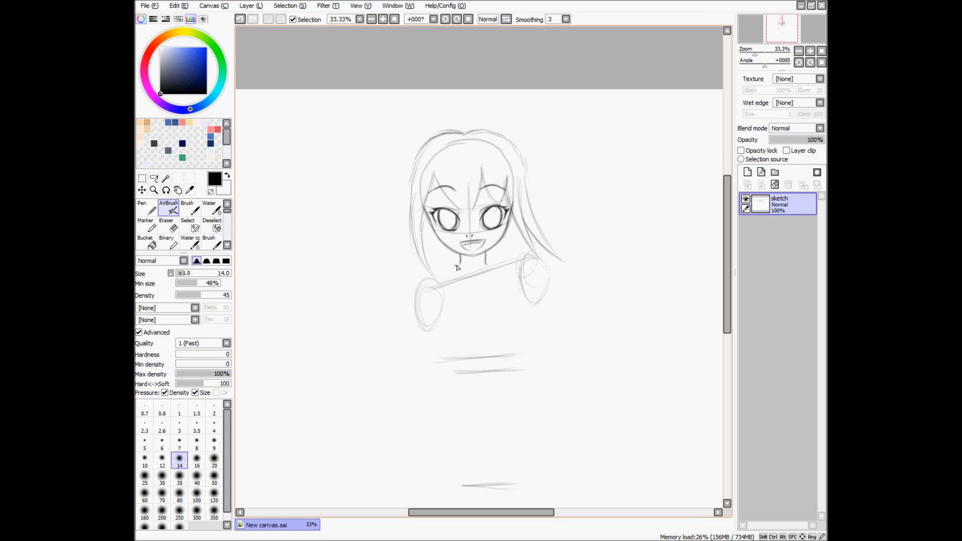
{"action": "left_click_drag", "start_coordinate": [452, 303], "coordinate": [438, 259]}
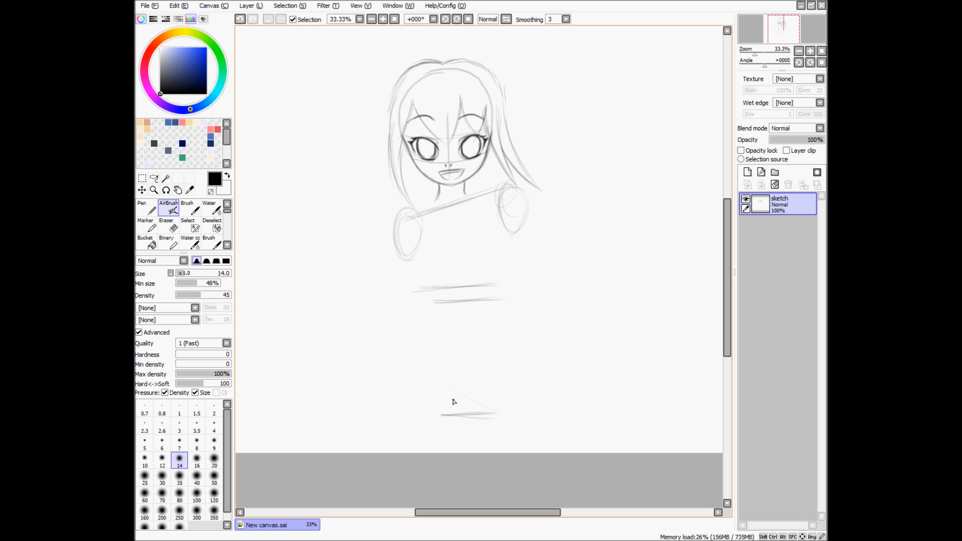
{"action": "left_click_drag", "start_coordinate": [421, 382], "coordinate": [505, 422]}
{"action": "key", "text": "ctrl+z"}
{"action": "left_click_drag", "start_coordinate": [414, 393], "coordinate": [531, 426]}
{"action": "mouse_move", "coordinate": [414, 387]}
{"action": "left_mouse_down"}
{"action": "mouse_move", "coordinate": [475, 416]}
{"action": "mouse_move", "coordinate": [541, 435]}
{"action": "mouse_move", "coordinate": [443, 399]}
{"action": "mouse_move", "coordinate": [515, 425]}
{"action": "left_mouse_up"}
{"action": "left_click_drag", "start_coordinate": [440, 412], "coordinate": [482, 420]}
{"action": "left_click_drag", "start_coordinate": [409, 384], "coordinate": [541, 435]}
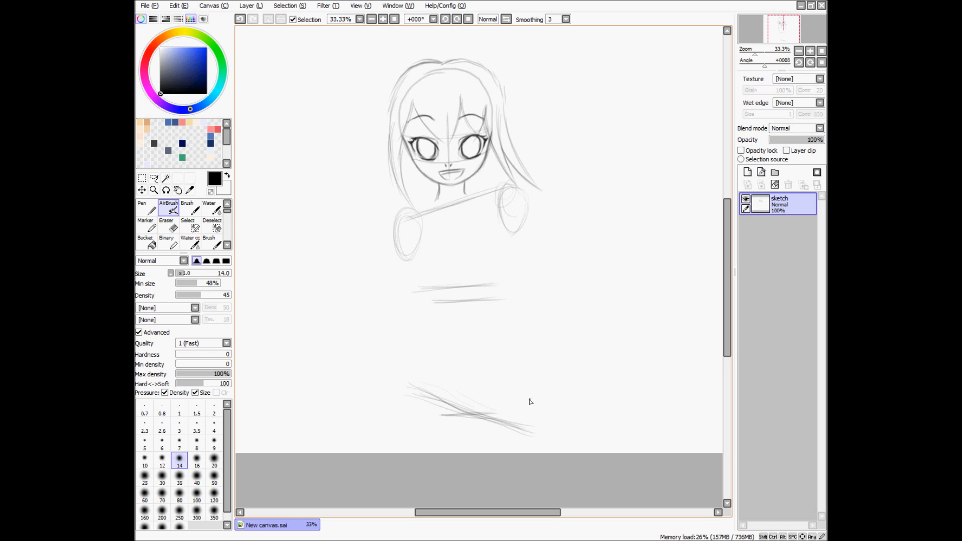
{"action": "key", "text": "ctrl+z"}
{"action": "key", "text": "ctrl+z"}
{"action": "key", "text": "ctrl+z"}
{"action": "key", "text": "ctrl+z"}
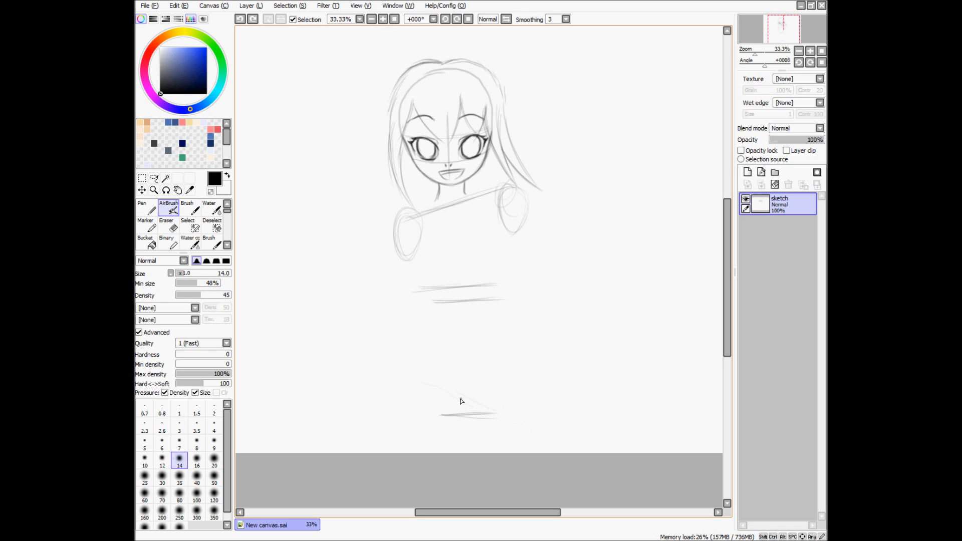
Step: Sketch a hip line sloping down to the right over the lowest guideline, with a large oval hip joint at each end
{"action": "mouse_move", "coordinate": [390, 371]}
{"action": "left_mouse_down"}
{"action": "mouse_move", "coordinate": [550, 431]}
{"action": "mouse_move", "coordinate": [485, 401]}
{"action": "mouse_move", "coordinate": [519, 378]}
{"action": "mouse_move", "coordinate": [522, 430]}
{"action": "mouse_move", "coordinate": [483, 407]}
{"action": "mouse_move", "coordinate": [500, 350]}
{"action": "mouse_move", "coordinate": [444, 367]}
{"action": "mouse_move", "coordinate": [426, 422]}
{"action": "mouse_move", "coordinate": [419, 350]}
{"action": "mouse_move", "coordinate": [405, 404]}
{"action": "left_mouse_up"}
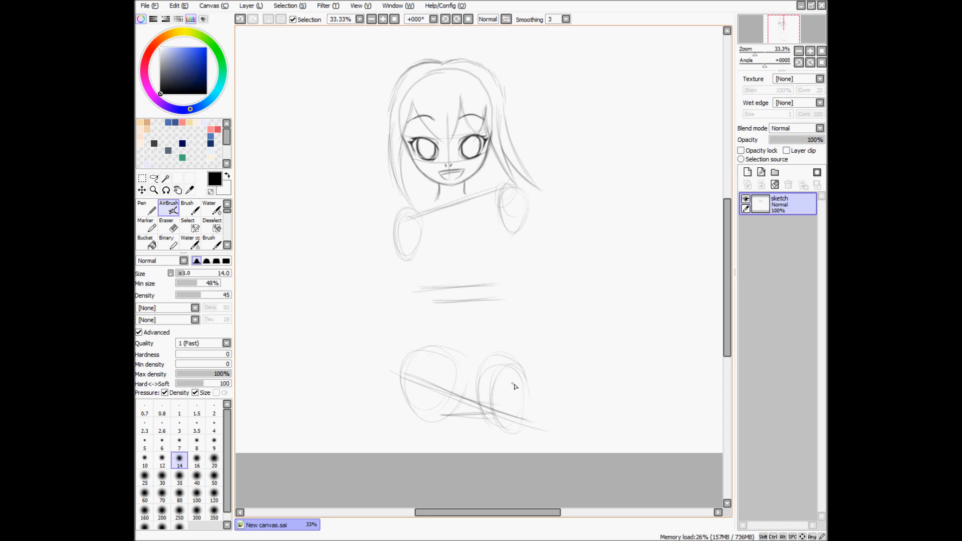
{"action": "left_click_drag", "start_coordinate": [478, 383], "coordinate": [531, 414]}
{"action": "left_click_drag", "start_coordinate": [413, 404], "coordinate": [453, 340]}
Step: Draw the right-hand contour of the torso from the shoulder through the waist to the hip
{"action": "left_click_drag", "start_coordinate": [525, 216], "coordinate": [523, 245]}
{"action": "left_click_drag", "start_coordinate": [516, 233], "coordinate": [502, 290]}
{"action": "mouse_move", "coordinate": [523, 216]}
{"action": "left_mouse_down"}
{"action": "mouse_move", "coordinate": [504, 298]}
{"action": "mouse_move", "coordinate": [508, 272]}
{"action": "mouse_move", "coordinate": [508, 341]}
{"action": "left_mouse_up"}
{"action": "left_click_drag", "start_coordinate": [508, 279], "coordinate": [514, 344]}
{"action": "left_click_drag", "start_coordinate": [506, 305], "coordinate": [521, 365]}
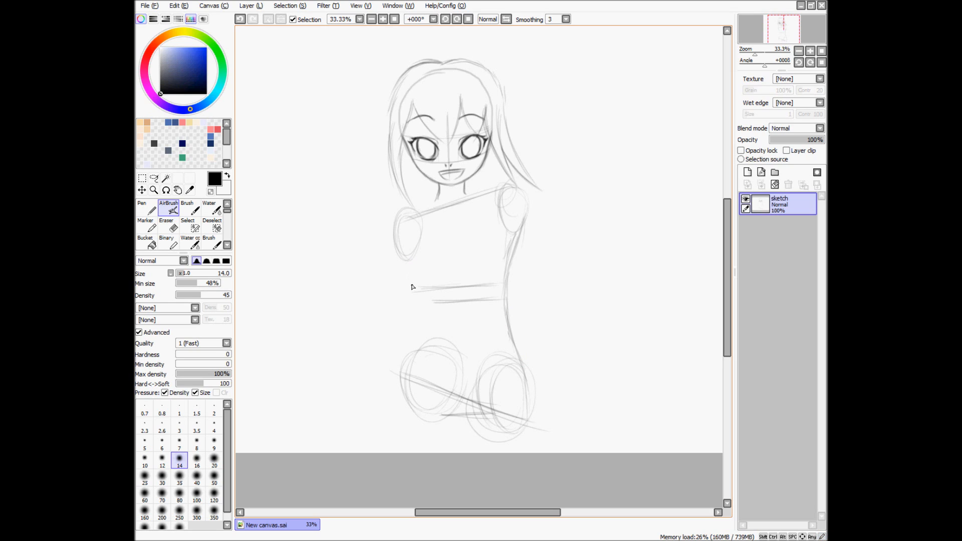
{"action": "mouse_move", "coordinate": [404, 259]}
{"action": "left_mouse_down"}
{"action": "mouse_move", "coordinate": [430, 316]}
{"action": "mouse_move", "coordinate": [396, 389]}
{"action": "left_mouse_up"}
{"action": "left_click_drag", "start_coordinate": [423, 330], "coordinate": [397, 396]}
{"action": "left_click_drag", "start_coordinate": [424, 303], "coordinate": [430, 335]}
{"action": "key", "text": "ctrl+z"}
{"action": "key", "text": "ctrl+z"}
{"action": "key", "text": "ctrl+z"}
{"action": "key", "text": "ctrl+z"}
{"action": "key", "text": "ctrl+z"}
{"action": "key", "text": "ctrl+z"}
{"action": "key", "text": "ctrl+z"}
{"action": "left_click_drag", "start_coordinate": [406, 268], "coordinate": [436, 317]}
{"action": "key", "text": "ctrl+z"}
{"action": "mouse_move", "coordinate": [418, 287]}
{"action": "left_mouse_down"}
{"action": "mouse_move", "coordinate": [415, 339]}
{"action": "mouse_move", "coordinate": [430, 308]}
{"action": "mouse_move", "coordinate": [397, 355]}
{"action": "mouse_move", "coordinate": [428, 311]}
{"action": "mouse_move", "coordinate": [414, 344]}
{"action": "left_mouse_up"}
{"action": "key", "text": "ctrl+z"}
Step: Draw the left-hand contour of the torso, curving in from the shoulder to the waist and out over the hip
{"action": "left_click_drag", "start_coordinate": [425, 325], "coordinate": [401, 363]}
{"action": "left_click_drag", "start_coordinate": [429, 316], "coordinate": [404, 358]}
{"action": "left_click_drag", "start_coordinate": [429, 314], "coordinate": [406, 353]}
{"action": "left_click_drag", "start_coordinate": [413, 343], "coordinate": [393, 385]}
{"action": "left_click_drag", "start_coordinate": [405, 261], "coordinate": [430, 304]}
Step: Reinforce the ovals of both shoulder joints and round the left-hand shoulder up towards the neck
{"action": "mouse_move", "coordinate": [515, 253]}
{"action": "left_mouse_down"}
{"action": "mouse_move", "coordinate": [512, 183]}
{"action": "mouse_move", "coordinate": [519, 236]}
{"action": "left_mouse_up"}
{"action": "left_click_drag", "start_coordinate": [511, 191], "coordinate": [511, 229]}
{"action": "left_click_drag", "start_coordinate": [421, 205], "coordinate": [408, 211]}
{"action": "mouse_move", "coordinate": [420, 205]}
{"action": "left_mouse_down"}
{"action": "mouse_move", "coordinate": [404, 221]}
{"action": "mouse_move", "coordinate": [408, 254]}
{"action": "left_mouse_up"}
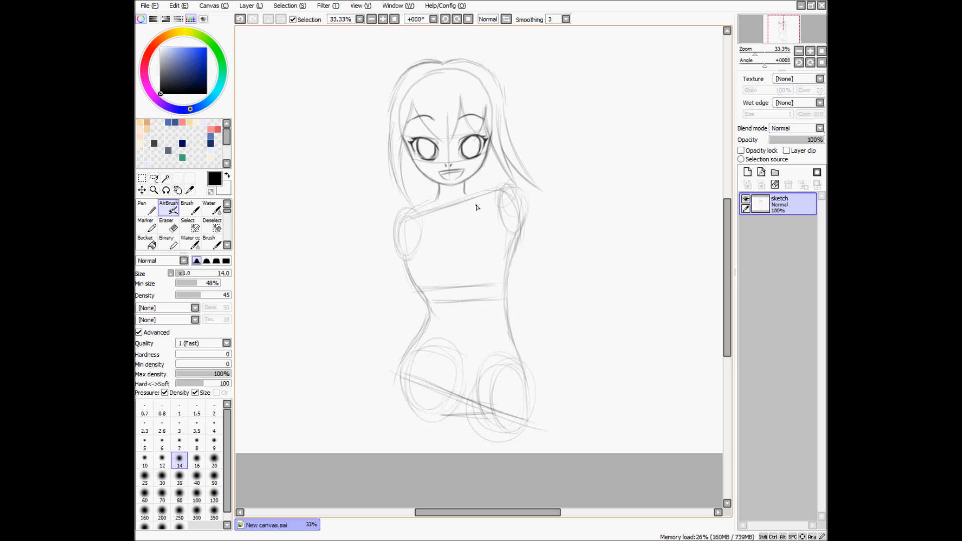
{"action": "key", "text": "ctrl+minus"}
{"action": "key", "text": "ctrl+plus"}
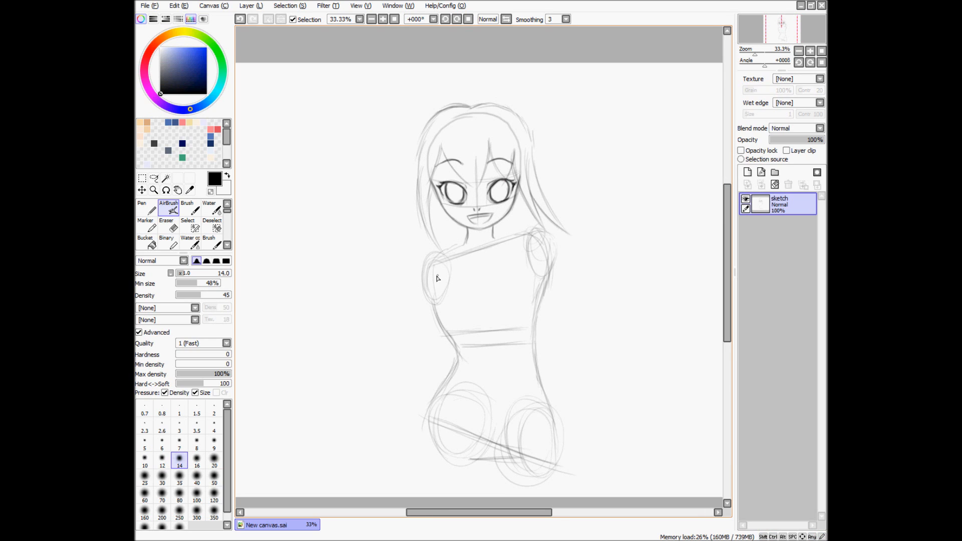
{"action": "mouse_move", "coordinate": [430, 260]}
{"action": "left_mouse_down"}
{"action": "mouse_move", "coordinate": [441, 286]}
{"action": "mouse_move", "coordinate": [433, 300]}
{"action": "left_mouse_up"}
{"action": "mouse_move", "coordinate": [545, 248]}
{"action": "left_mouse_down"}
{"action": "mouse_move", "coordinate": [524, 242]}
{"action": "mouse_move", "coordinate": [536, 277]}
{"action": "left_mouse_up"}
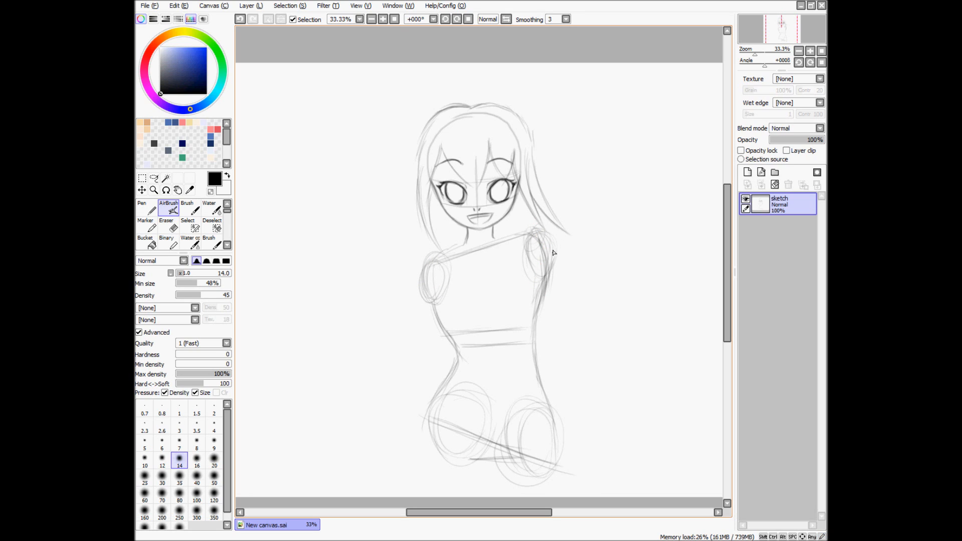
Step: Redraw the right-hand shoulder and upper torso contour slightly further inward
{"action": "left_click_drag", "start_coordinate": [540, 242], "coordinate": [535, 315]}
{"action": "mouse_move", "coordinate": [533, 240]}
{"action": "left_mouse_down"}
{"action": "mouse_move", "coordinate": [535, 324]}
{"action": "mouse_move", "coordinate": [542, 291]}
{"action": "left_mouse_up"}
{"action": "left_click_drag", "start_coordinate": [526, 236], "coordinate": [543, 263]}
{"action": "left_click_drag", "start_coordinate": [526, 235], "coordinate": [541, 247]}
{"action": "mouse_move", "coordinate": [529, 234]}
{"action": "left_mouse_down"}
{"action": "mouse_move", "coordinate": [547, 288]}
{"action": "mouse_move", "coordinate": [552, 247]}
{"action": "mouse_move", "coordinate": [554, 280]}
{"action": "mouse_move", "coordinate": [560, 243]}
{"action": "left_mouse_up"}
Step: Erase the stray outer lines around the right-hand shoulder and return to the AirBrush
{"action": "key", "text": "e"}
{"action": "left_click_drag", "start_coordinate": [554, 245], "coordinate": [549, 286]}
{"action": "left_click_drag", "start_coordinate": [553, 247], "coordinate": [548, 280]}
{"action": "left_click_drag", "start_coordinate": [546, 237], "coordinate": [542, 308]}
{"action": "mouse_move", "coordinate": [541, 230]}
{"action": "left_mouse_down"}
{"action": "mouse_move", "coordinate": [527, 218]}
{"action": "mouse_move", "coordinate": [534, 236]}
{"action": "mouse_move", "coordinate": [524, 221]}
{"action": "mouse_move", "coordinate": [519, 229]}
{"action": "left_mouse_up"}
{"action": "key", "text": "b"}
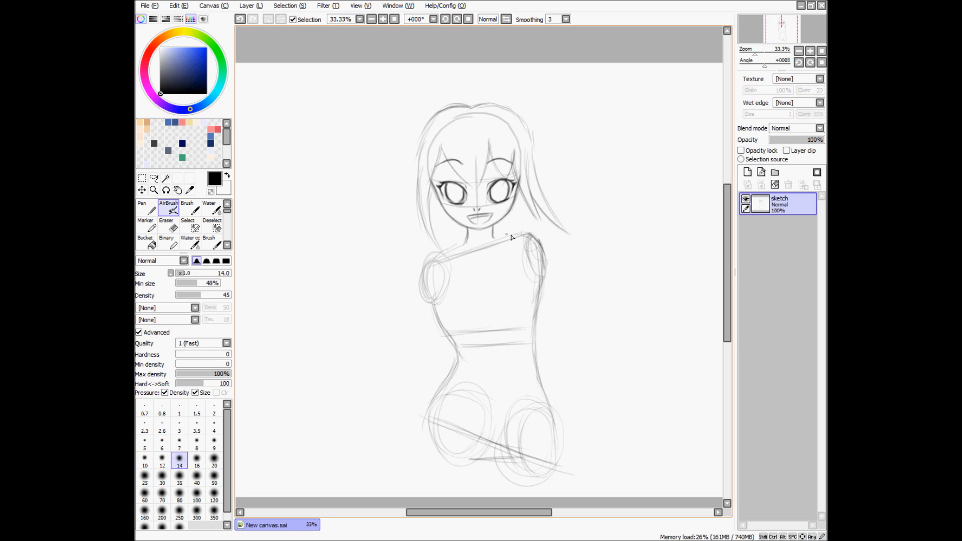
Step: Connect the neck to the right-hand shoulder and rough in the left-hand upper arm down to an elbow circle
{"action": "left_click", "coordinate": [494, 236]}
{"action": "left_click_drag", "start_coordinate": [496, 236], "coordinate": [540, 281]}
{"action": "mouse_move", "coordinate": [452, 361]}
{"action": "left_mouse_down"}
{"action": "mouse_move", "coordinate": [438, 373]}
{"action": "mouse_move", "coordinate": [441, 350]}
{"action": "mouse_move", "coordinate": [454, 362]}
{"action": "left_mouse_up"}
{"action": "left_click_drag", "start_coordinate": [430, 277], "coordinate": [443, 363]}
{"action": "left_click_drag", "start_coordinate": [433, 301], "coordinate": [441, 356]}
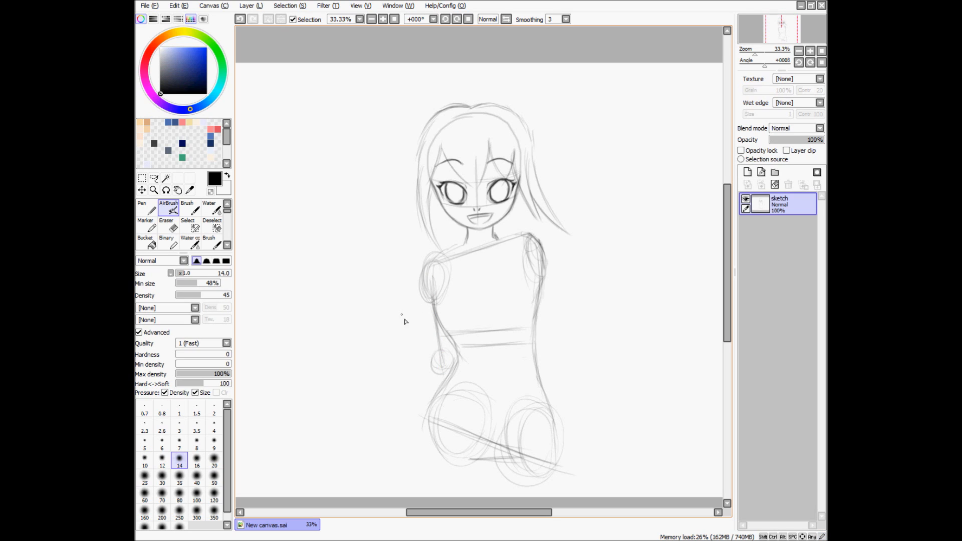
Step: Sketch the raised left-hand forearm from the elbow, ending in a round palm with a thumb
{"action": "mouse_move", "coordinate": [397, 311]}
{"action": "left_mouse_down"}
{"action": "mouse_move", "coordinate": [401, 294]}
{"action": "mouse_move", "coordinate": [425, 340]}
{"action": "left_mouse_up"}
{"action": "mouse_move", "coordinate": [411, 306]}
{"action": "left_mouse_down"}
{"action": "mouse_move", "coordinate": [382, 307]}
{"action": "mouse_move", "coordinate": [395, 286]}
{"action": "mouse_move", "coordinate": [408, 302]}
{"action": "mouse_move", "coordinate": [393, 323]}
{"action": "left_mouse_up"}
{"action": "mouse_move", "coordinate": [381, 301]}
{"action": "left_mouse_down"}
{"action": "mouse_move", "coordinate": [382, 314]}
{"action": "mouse_move", "coordinate": [403, 276]}
{"action": "mouse_move", "coordinate": [411, 303]}
{"action": "mouse_move", "coordinate": [382, 305]}
{"action": "mouse_move", "coordinate": [399, 285]}
{"action": "mouse_move", "coordinate": [403, 302]}
{"action": "mouse_move", "coordinate": [386, 309]}
{"action": "mouse_move", "coordinate": [395, 316]}
{"action": "mouse_move", "coordinate": [407, 301]}
{"action": "mouse_move", "coordinate": [437, 346]}
{"action": "left_mouse_up"}
{"action": "left_click_drag", "start_coordinate": [404, 318], "coordinate": [443, 376]}
{"action": "left_click_drag", "start_coordinate": [424, 319], "coordinate": [449, 355]}
Step: Reinforce the left-hand upper arm and forearm contours and retrace the slanted line between the shoulders
{"action": "left_click_drag", "start_coordinate": [427, 275], "coordinate": [438, 332]}
{"action": "left_click_drag", "start_coordinate": [422, 271], "coordinate": [437, 324]}
{"action": "mouse_move", "coordinate": [423, 280]}
{"action": "left_mouse_down"}
{"action": "mouse_move", "coordinate": [436, 333]}
{"action": "mouse_move", "coordinate": [423, 273]}
{"action": "left_mouse_up"}
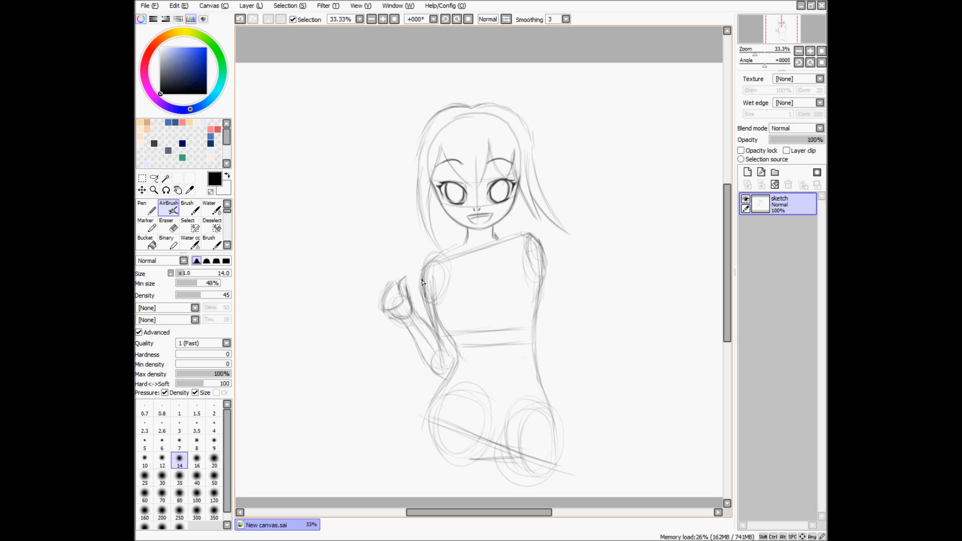
{"action": "left_click_drag", "start_coordinate": [430, 261], "coordinate": [526, 230]}
{"action": "left_click_drag", "start_coordinate": [407, 328], "coordinate": [433, 373]}
Step: Erase the right-hand torso contour and redraw it slightly further inward from the shoulder down to the hip
{"action": "scroll", "coordinate": [540, 300], "scroll_direction": "down", "scroll_amount": 1}
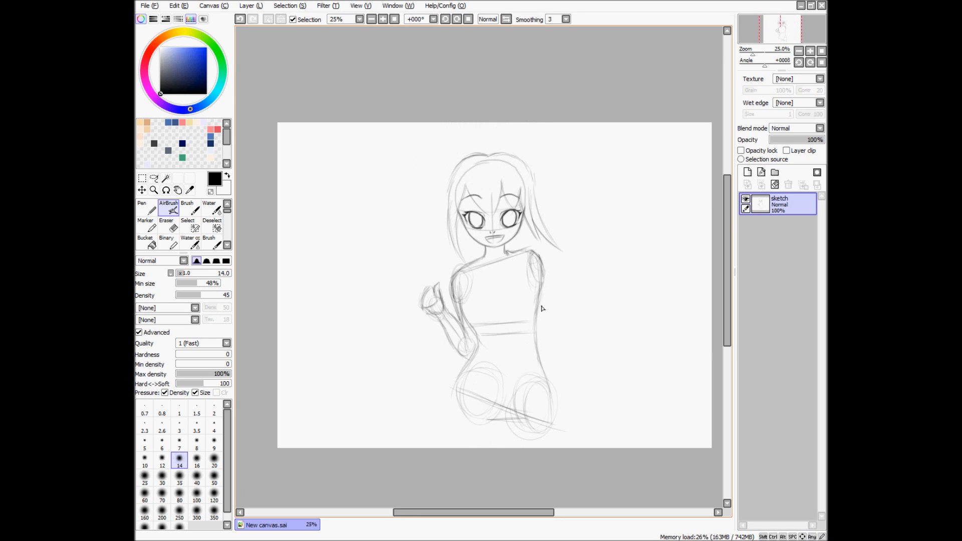
{"action": "key", "text": "e"}
{"action": "mouse_move", "coordinate": [541, 316]}
{"action": "left_mouse_down"}
{"action": "mouse_move", "coordinate": [538, 294]}
{"action": "mouse_move", "coordinate": [542, 368]}
{"action": "left_mouse_up"}
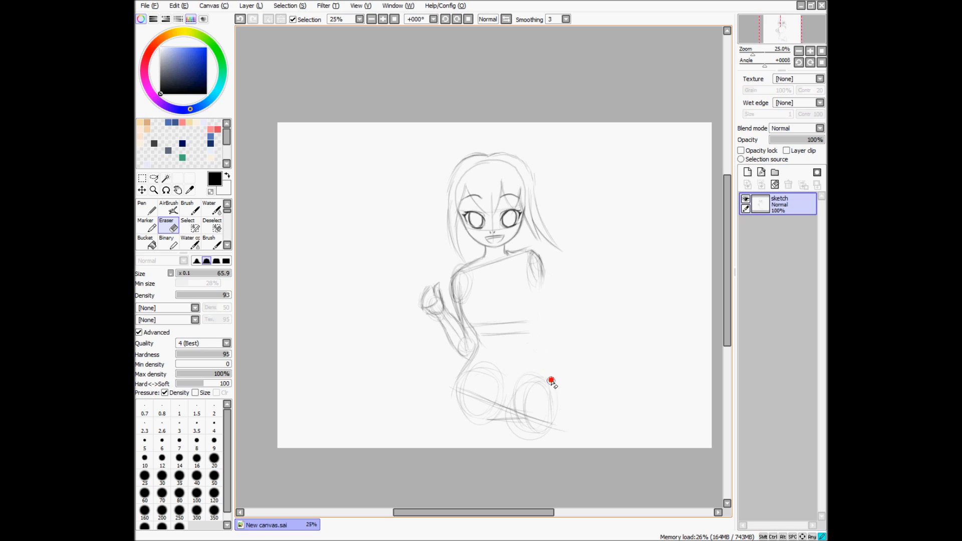
{"action": "key", "text": "v"}
{"action": "mouse_move", "coordinate": [539, 283]}
{"action": "left_mouse_down"}
{"action": "mouse_move", "coordinate": [534, 343]}
{"action": "mouse_move", "coordinate": [546, 398]}
{"action": "left_mouse_up"}
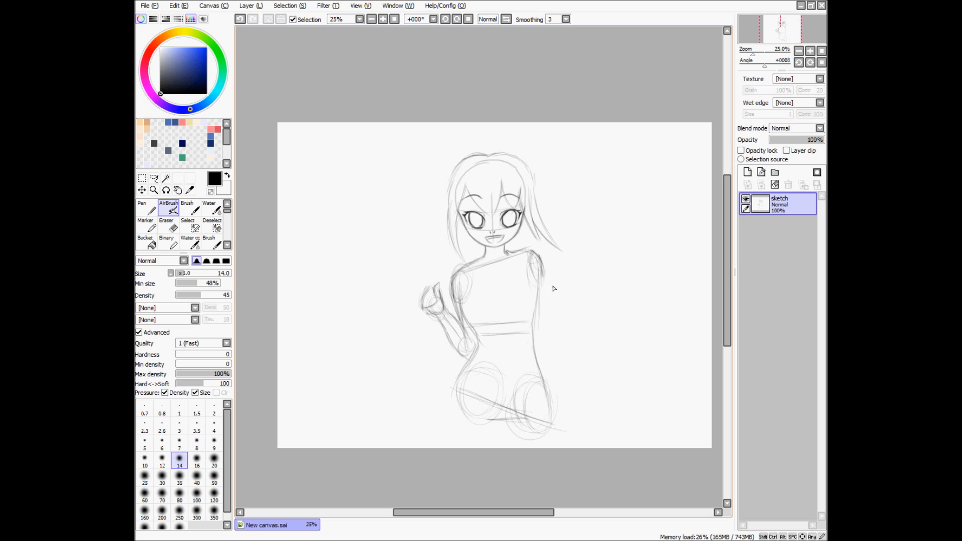
{"action": "left_click_drag", "start_coordinate": [533, 254], "coordinate": [537, 331]}
Step: Redraw the left-hand shoulder curve further inward and erase its old outer line
{"action": "left_click_drag", "start_coordinate": [474, 263], "coordinate": [457, 275]}
{"action": "left_click_drag", "start_coordinate": [469, 266], "coordinate": [455, 317]}
{"action": "key", "text": "e"}
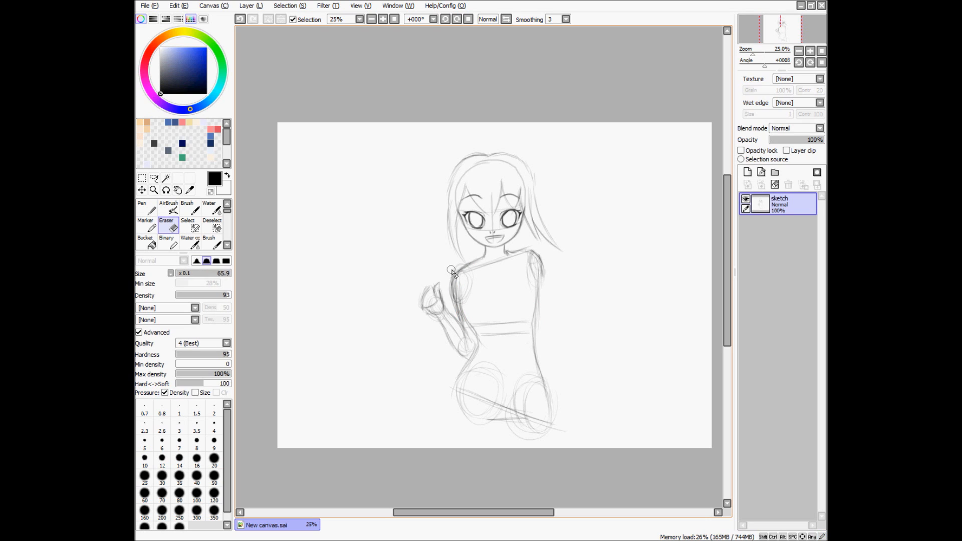
{"action": "mouse_move", "coordinate": [460, 263]}
{"action": "left_mouse_down"}
{"action": "mouse_move", "coordinate": [449, 273]}
{"action": "mouse_move", "coordinate": [452, 300]}
{"action": "left_mouse_up"}
{"action": "key", "text": "e"}
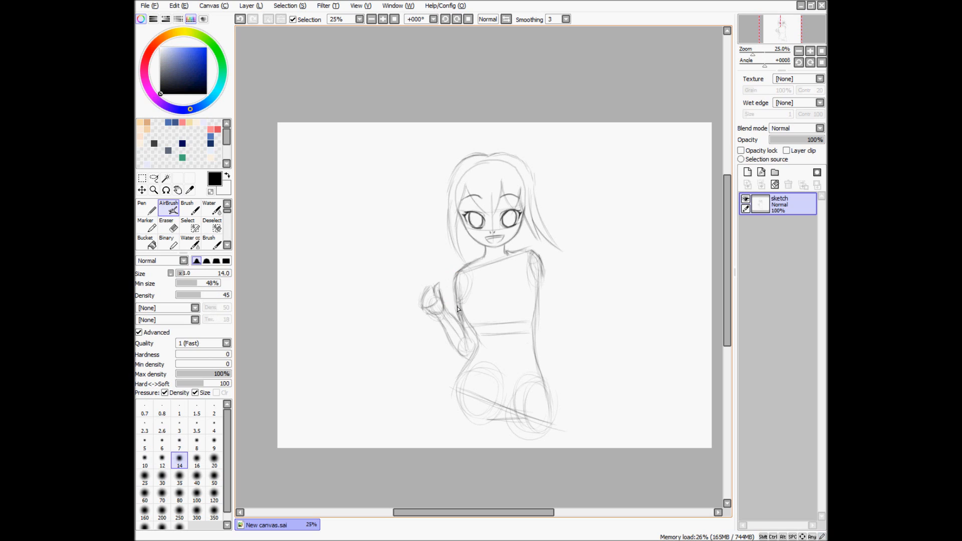
Step: Darken the left-hand upper arm line and outline the chest block with rounded lower corners
{"action": "left_click_drag", "start_coordinate": [456, 276], "coordinate": [460, 308]}
{"action": "left_click_drag", "start_coordinate": [521, 296], "coordinate": [514, 322]}
{"action": "mouse_move", "coordinate": [462, 299]}
{"action": "left_mouse_down"}
{"action": "mouse_move", "coordinate": [460, 289]}
{"action": "mouse_move", "coordinate": [463, 314]}
{"action": "left_mouse_up"}
{"action": "left_click_drag", "start_coordinate": [460, 294], "coordinate": [465, 321]}
{"action": "key", "text": "e"}
{"action": "key", "text": "b"}
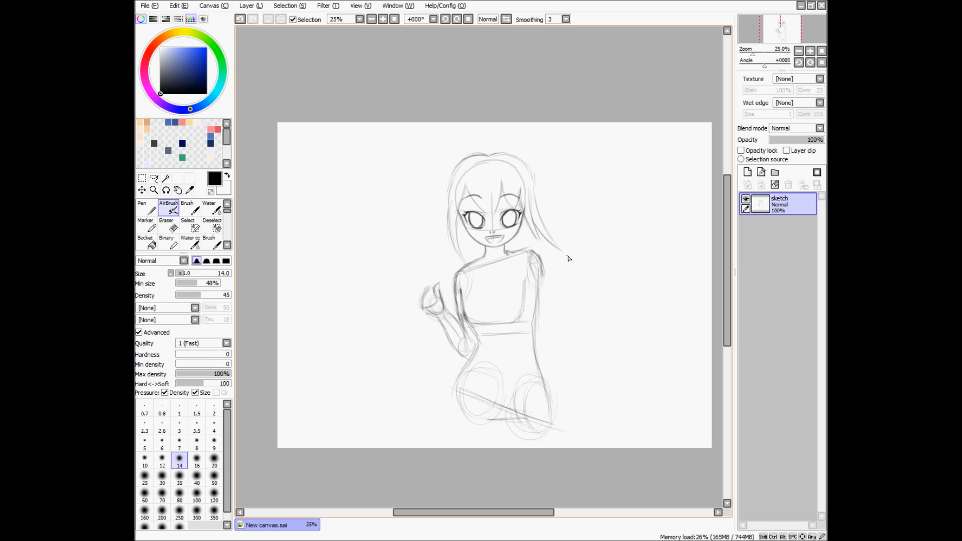
Step: Sketch the right-hand upper arm reaching up and outward from the shoulder, with a circle for the elbow
{"action": "left_click_drag", "start_coordinate": [538, 287], "coordinate": [552, 270]}
{"action": "mouse_move", "coordinate": [593, 211]}
{"action": "left_mouse_down"}
{"action": "mouse_move", "coordinate": [584, 216]}
{"action": "mouse_move", "coordinate": [598, 209]}
{"action": "left_mouse_up"}
{"action": "left_click_drag", "start_coordinate": [528, 249], "coordinate": [576, 221]}
{"action": "mouse_move", "coordinate": [543, 279]}
{"action": "left_mouse_down"}
{"action": "mouse_move", "coordinate": [584, 243]}
{"action": "mouse_move", "coordinate": [543, 280]}
{"action": "mouse_move", "coordinate": [606, 220]}
{"action": "left_mouse_up"}
{"action": "left_click_drag", "start_coordinate": [533, 261], "coordinate": [537, 270]}
{"action": "left_click_drag", "start_coordinate": [595, 217], "coordinate": [592, 215]}
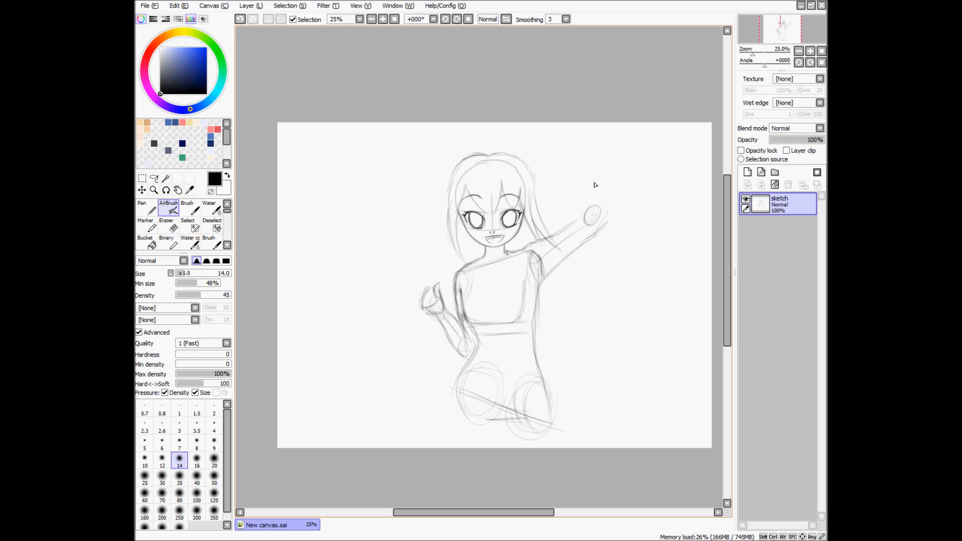
Step: Draw the right-hand forearm rising from the elbow and rough in a wedge-shaped palm at its end
{"action": "left_click_drag", "start_coordinate": [581, 193], "coordinate": [590, 204]}
{"action": "left_click_drag", "start_coordinate": [575, 157], "coordinate": [604, 228]}
{"action": "left_click_drag", "start_coordinate": [565, 165], "coordinate": [582, 221]}
{"action": "key", "text": "e"}
{"action": "key", "text": "b"}
{"action": "mouse_move", "coordinate": [550, 141]}
{"action": "left_mouse_down"}
{"action": "mouse_move", "coordinate": [564, 162]}
{"action": "mouse_move", "coordinate": [557, 152]}
{"action": "mouse_move", "coordinate": [571, 136]}
{"action": "mouse_move", "coordinate": [576, 158]}
{"action": "left_mouse_up"}
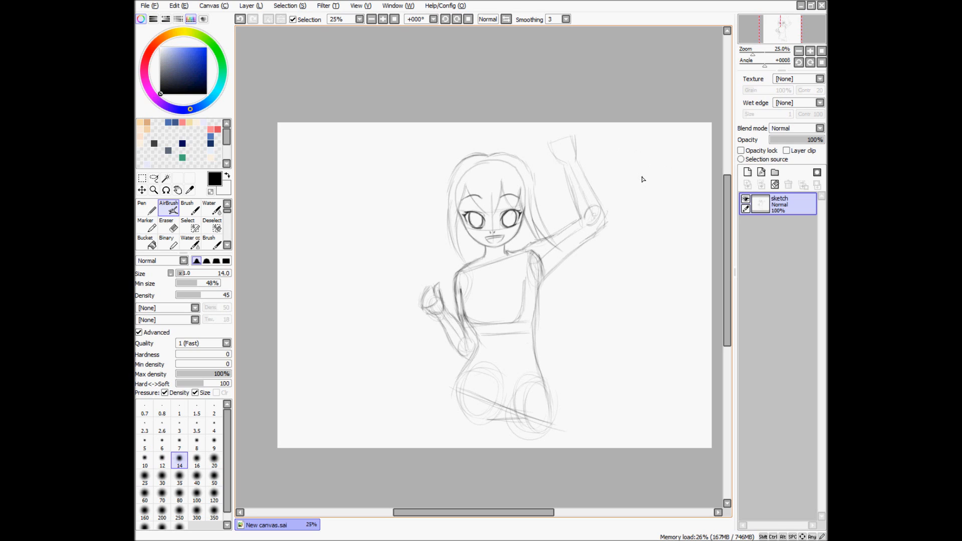
Step: Scale the whole sketch down slightly with a transform to leave more room above the raised hand
{"action": "key", "text": "ctrl+t"}
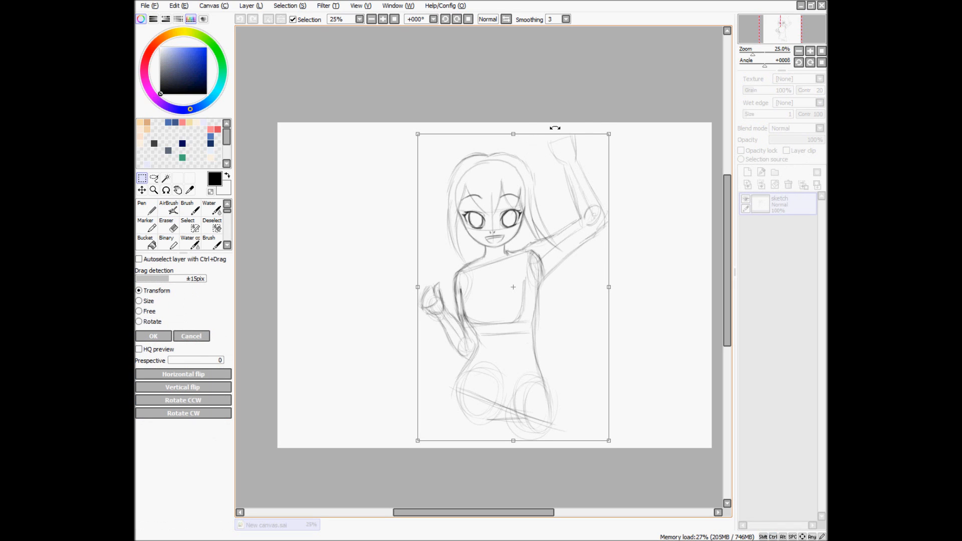
{"action": "left_click_drag", "start_coordinate": [609, 135], "coordinate": [600, 148]}
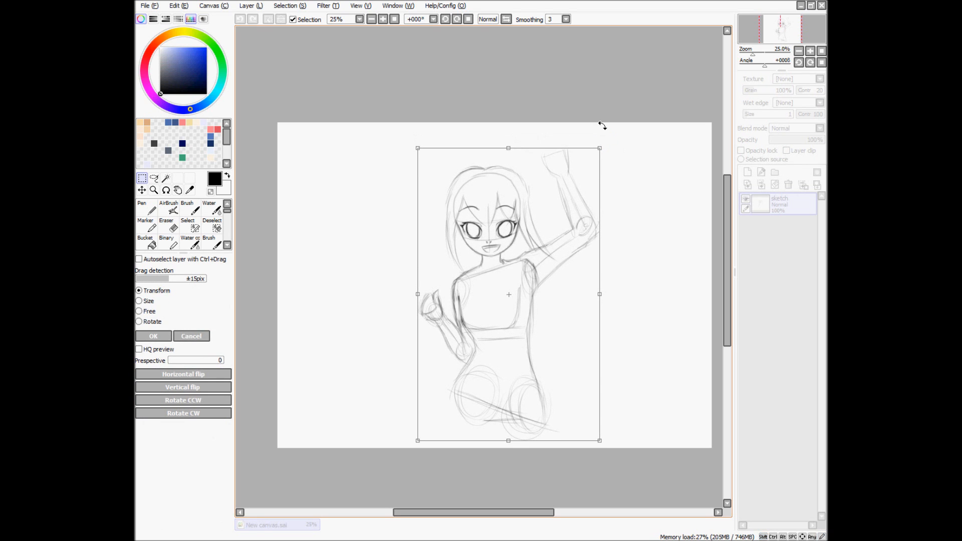
{"action": "key", "text": "Return"}
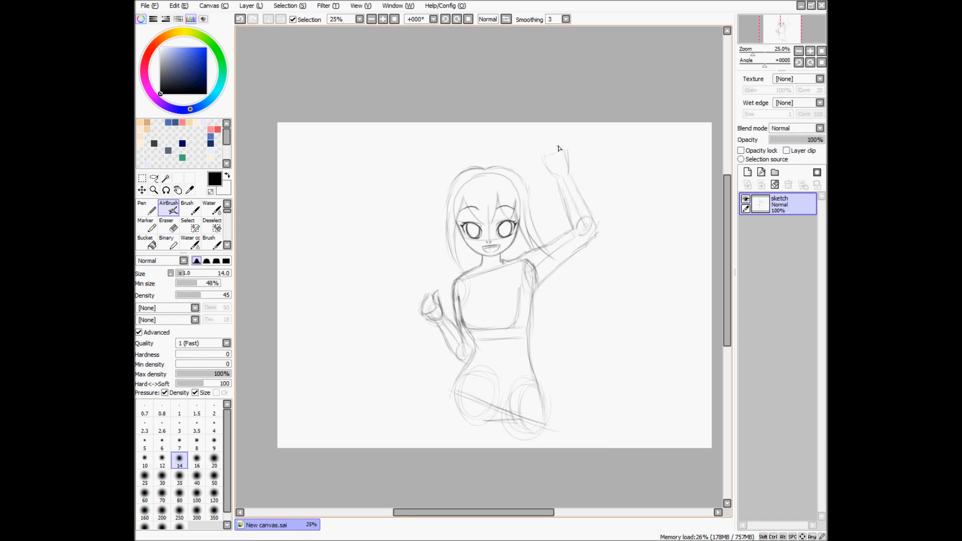
Step: Reinforce the raised hand's palm outline along its curved top edge and left-hand side
{"action": "scroll", "coordinate": [556, 151], "scroll_direction": "up", "scroll_amount": 1}
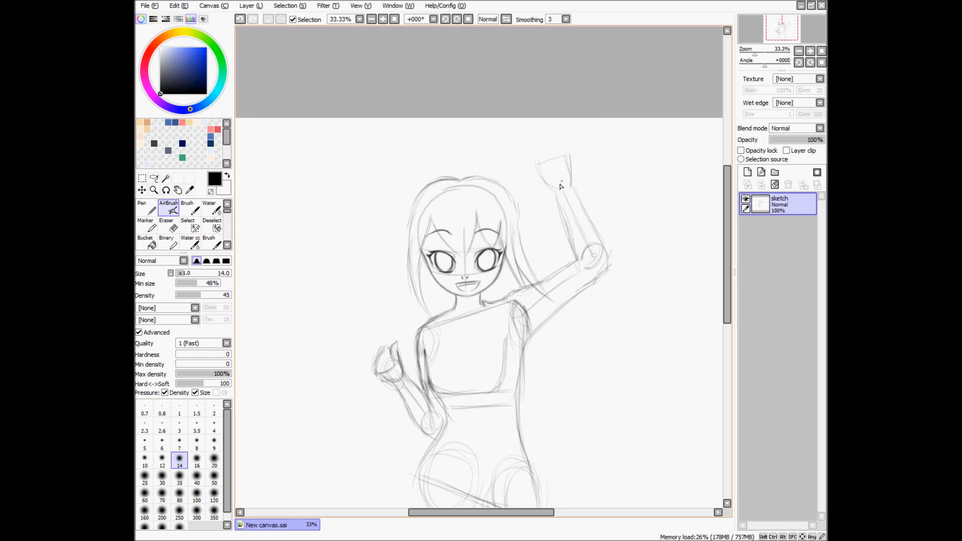
{"action": "scroll", "coordinate": [566, 147], "scroll_direction": "up", "scroll_amount": 2}
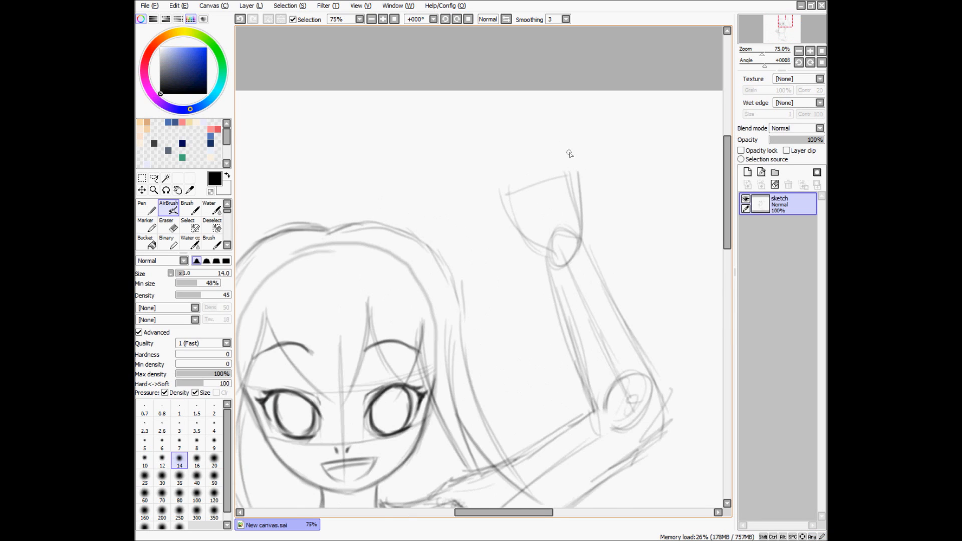
{"action": "left_click_drag", "start_coordinate": [569, 155], "coordinate": [544, 214]}
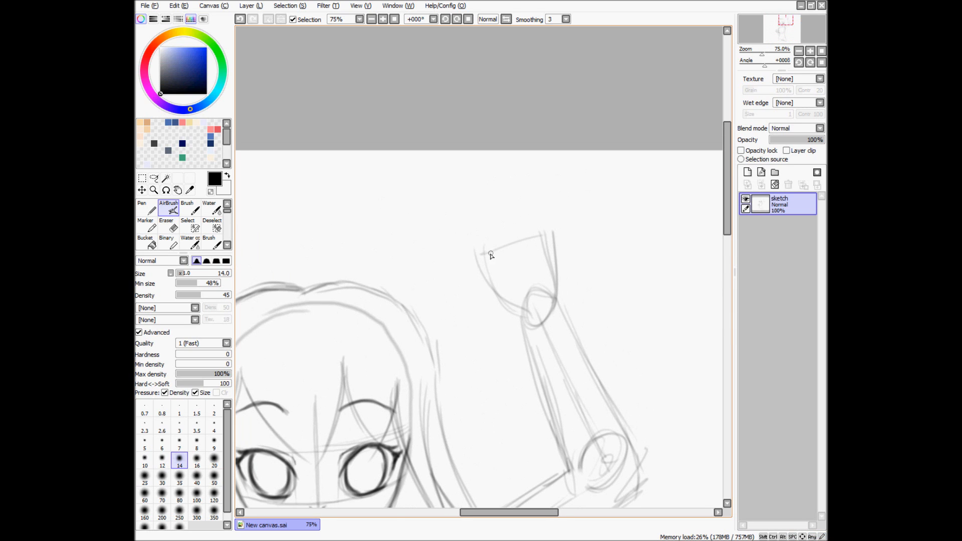
{"action": "mouse_move", "coordinate": [483, 256]}
{"action": "left_mouse_down"}
{"action": "mouse_move", "coordinate": [499, 243]}
{"action": "mouse_move", "coordinate": [478, 270]}
{"action": "mouse_move", "coordinate": [500, 244]}
{"action": "mouse_move", "coordinate": [553, 234]}
{"action": "left_mouse_up"}
{"action": "mouse_move", "coordinate": [482, 262]}
{"action": "left_mouse_down"}
{"action": "mouse_move", "coordinate": [490, 302]}
{"action": "mouse_move", "coordinate": [486, 294]}
{"action": "mouse_move", "coordinate": [524, 320]}
{"action": "left_mouse_up"}
{"action": "mouse_move", "coordinate": [481, 261]}
{"action": "left_mouse_down"}
{"action": "mouse_move", "coordinate": [509, 290]}
{"action": "mouse_move", "coordinate": [487, 279]}
{"action": "left_mouse_up"}
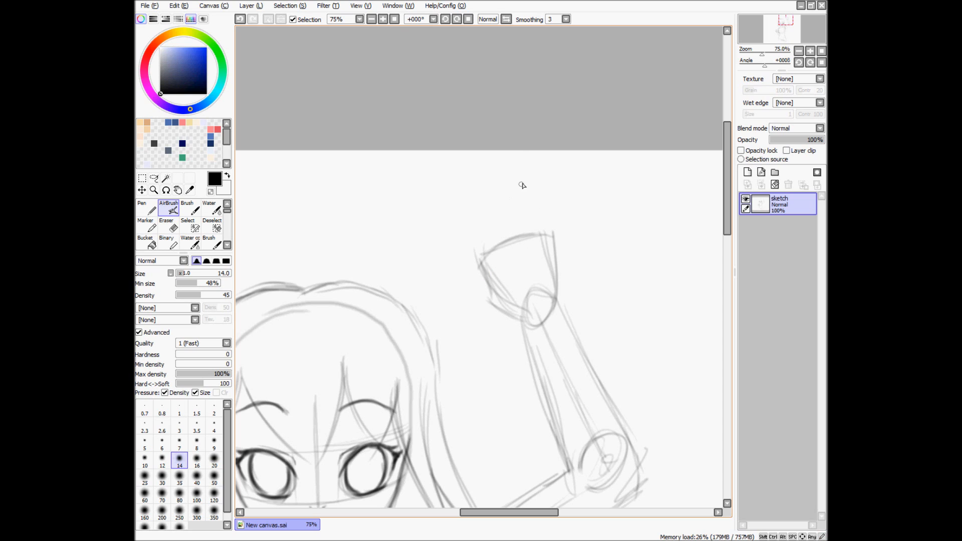
Step: Sketch guide lines fanning out from the palm and an arc across their ends for the finger lengths
{"action": "left_click_drag", "start_coordinate": [489, 172], "coordinate": [510, 238]}
{"action": "left_click_drag", "start_coordinate": [551, 235], "coordinate": [563, 192]}
{"action": "left_click_drag", "start_coordinate": [438, 216], "coordinate": [480, 267]}
{"action": "mouse_move", "coordinate": [441, 214]}
{"action": "left_mouse_down"}
{"action": "mouse_move", "coordinate": [470, 185]}
{"action": "mouse_move", "coordinate": [440, 214]}
{"action": "mouse_move", "coordinate": [557, 186]}
{"action": "left_mouse_up"}
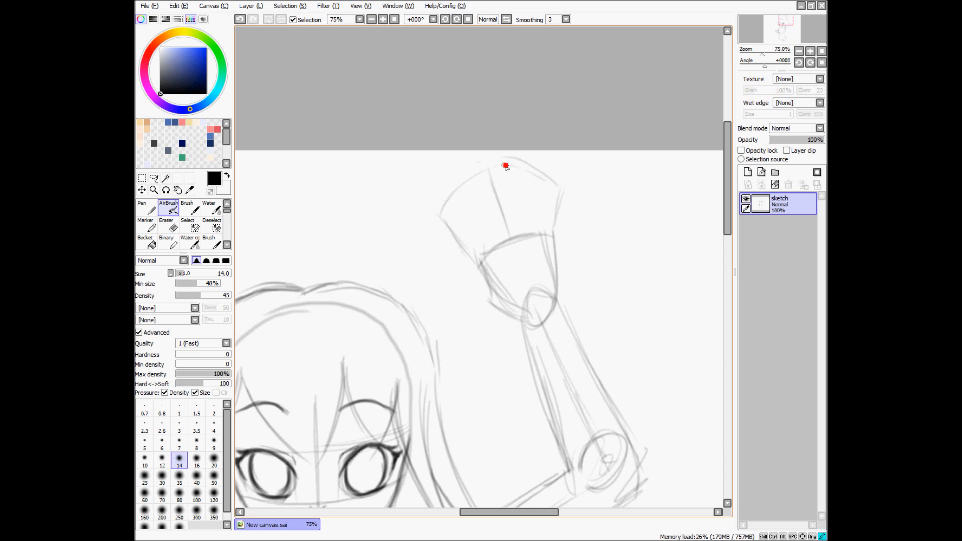
{"action": "left_click_drag", "start_coordinate": [560, 189], "coordinate": [493, 164]}
Step: Mark small knuckle circles along the palm's upper edge and draw the thumb, cleaning up the lines at its base
{"action": "mouse_move", "coordinate": [484, 269]}
{"action": "left_mouse_down"}
{"action": "mouse_move", "coordinate": [429, 275]}
{"action": "mouse_move", "coordinate": [440, 288]}
{"action": "mouse_move", "coordinate": [458, 271]}
{"action": "left_mouse_up"}
{"action": "left_click_drag", "start_coordinate": [508, 245], "coordinate": [531, 244]}
{"action": "mouse_move", "coordinate": [542, 240]}
{"action": "left_mouse_down"}
{"action": "mouse_move", "coordinate": [517, 237]}
{"action": "mouse_move", "coordinate": [481, 257]}
{"action": "left_mouse_up"}
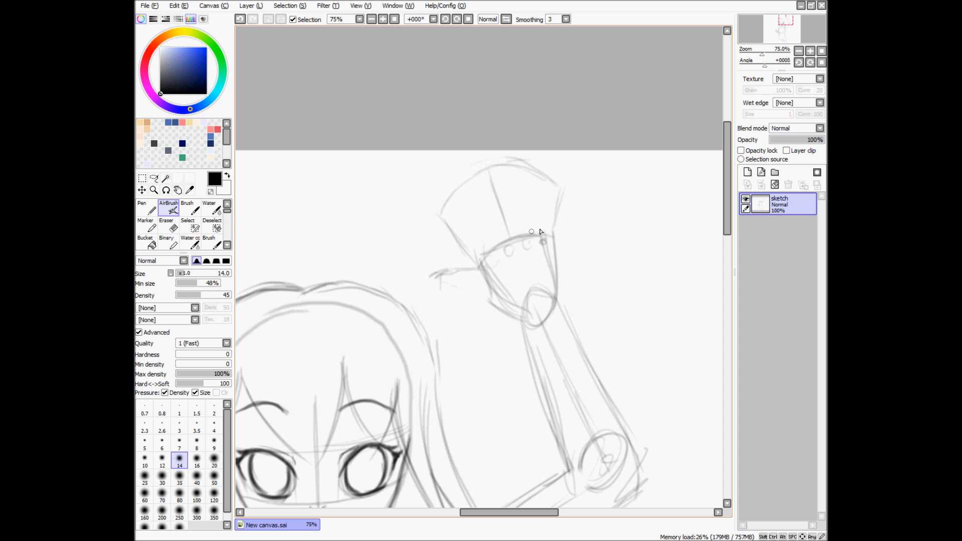
{"action": "left_click_drag", "start_coordinate": [549, 241], "coordinate": [545, 240]}
{"action": "left_click_drag", "start_coordinate": [433, 276], "coordinate": [444, 281]}
{"action": "mouse_move", "coordinate": [440, 280]}
{"action": "left_mouse_down"}
{"action": "mouse_move", "coordinate": [504, 302]}
{"action": "mouse_move", "coordinate": [481, 294]}
{"action": "mouse_move", "coordinate": [500, 313]}
{"action": "mouse_move", "coordinate": [496, 296]}
{"action": "mouse_move", "coordinate": [525, 324]}
{"action": "mouse_move", "coordinate": [480, 292]}
{"action": "left_mouse_up"}
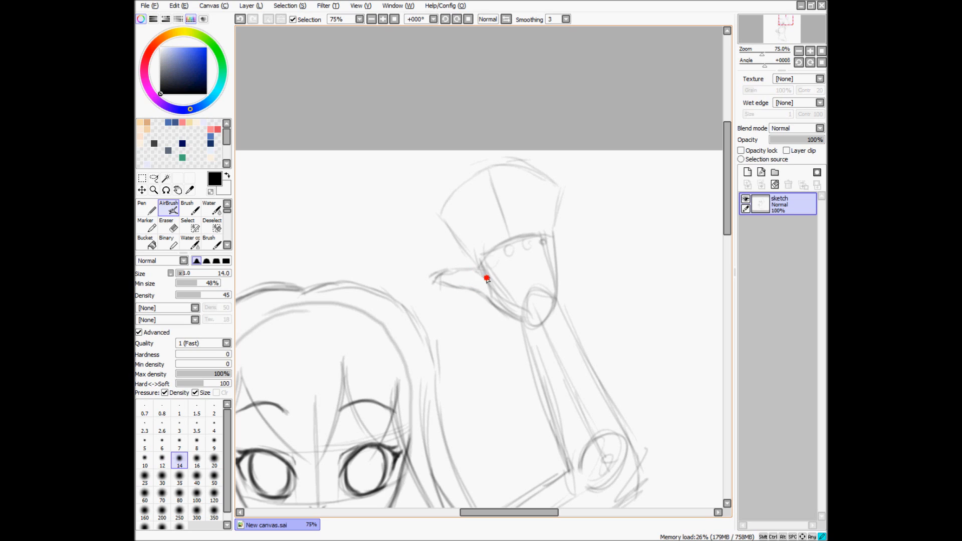
{"action": "mouse_move", "coordinate": [471, 270]}
{"action": "left_mouse_down"}
{"action": "mouse_move", "coordinate": [433, 277]}
{"action": "mouse_move", "coordinate": [467, 270]}
{"action": "mouse_move", "coordinate": [435, 280]}
{"action": "mouse_move", "coordinate": [496, 311]}
{"action": "left_mouse_up"}
{"action": "key", "text": "e"}
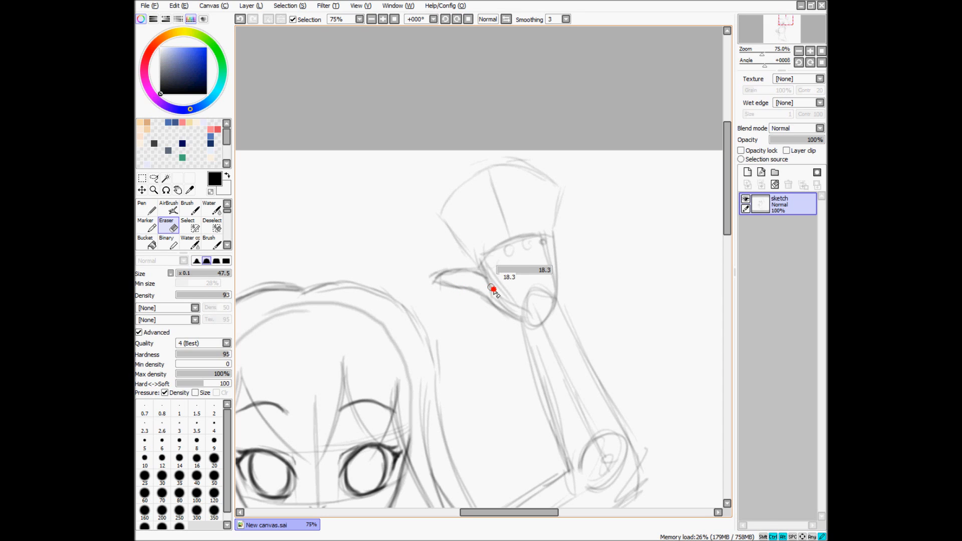
{"action": "key", "text": "a"}
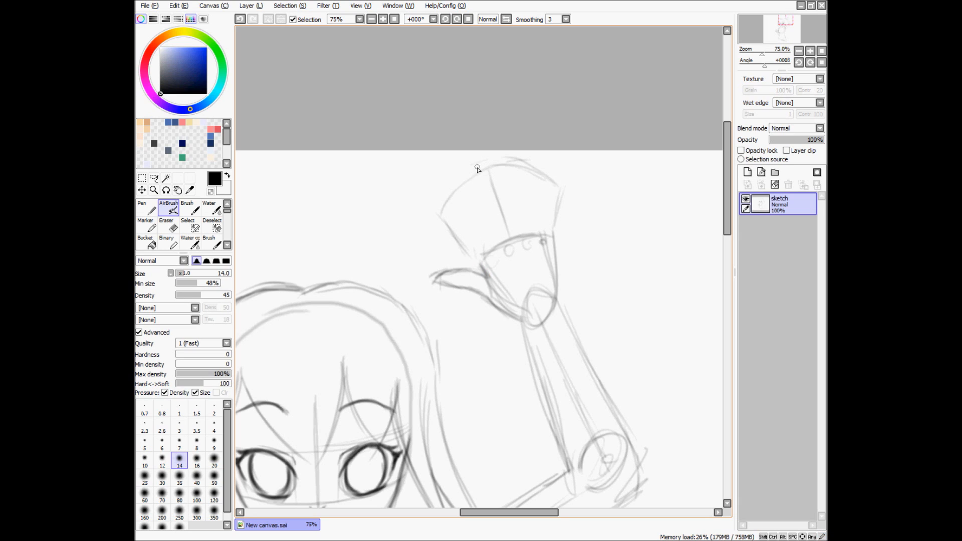
Step: Draw the two middle fingers of the raised hand inside the guide arc, erasing and redrawing the first one's edge
{"action": "mouse_move", "coordinate": [476, 174]}
{"action": "left_mouse_down"}
{"action": "mouse_move", "coordinate": [484, 197]}
{"action": "mouse_move", "coordinate": [469, 168]}
{"action": "mouse_move", "coordinate": [497, 236]}
{"action": "mouse_move", "coordinate": [475, 172]}
{"action": "mouse_move", "coordinate": [485, 166]}
{"action": "mouse_move", "coordinate": [495, 195]}
{"action": "mouse_move", "coordinate": [489, 172]}
{"action": "mouse_move", "coordinate": [498, 169]}
{"action": "mouse_move", "coordinate": [521, 227]}
{"action": "left_mouse_up"}
{"action": "key", "text": "e"}
{"action": "left_click_drag", "start_coordinate": [481, 185], "coordinate": [497, 237]}
{"action": "key", "text": "v"}
{"action": "left_click_drag", "start_coordinate": [478, 183], "coordinate": [497, 244]}
{"action": "left_click_drag", "start_coordinate": [483, 195], "coordinate": [497, 244]}
{"action": "left_click_drag", "start_coordinate": [500, 172], "coordinate": [522, 228]}
{"action": "left_click_drag", "start_coordinate": [502, 176], "coordinate": [526, 239]}
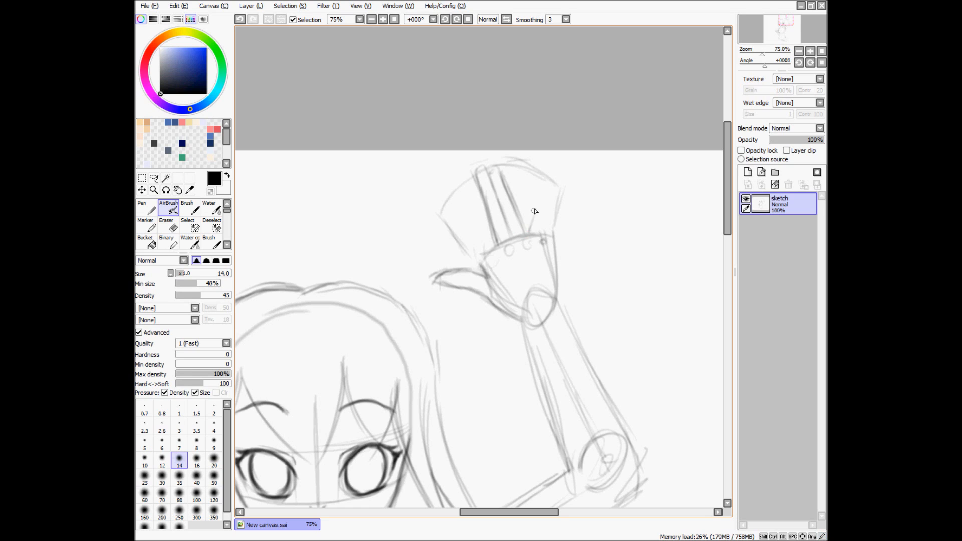
Step: Draw the little finger on the right-hand side of the raised palm, redoing its first stroke
{"action": "left_click_drag", "start_coordinate": [534, 190], "coordinate": [528, 233]}
{"action": "key", "text": "ctrl+z"}
{"action": "left_click_drag", "start_coordinate": [528, 212], "coordinate": [528, 228]}
{"action": "left_click_drag", "start_coordinate": [534, 185], "coordinate": [528, 232]}
{"action": "mouse_move", "coordinate": [534, 182]}
{"action": "left_mouse_down"}
{"action": "mouse_move", "coordinate": [542, 184]}
{"action": "mouse_move", "coordinate": [541, 234]}
{"action": "left_mouse_up"}
{"action": "left_click_drag", "start_coordinate": [533, 192], "coordinate": [543, 187]}
{"action": "left_click_drag", "start_coordinate": [464, 200], "coordinate": [493, 245]}
{"action": "left_click_drag", "start_coordinate": [452, 213], "coordinate": [461, 206]}
{"action": "key", "text": "ctrl+z"}
{"action": "key", "text": "ctrl+z"}
Step: Draw the index finger of the raised hand slanting outward above the thumb and darken its edges
{"action": "left_click_drag", "start_coordinate": [454, 190], "coordinate": [465, 208]}
{"action": "left_click_drag", "start_coordinate": [454, 192], "coordinate": [480, 260]}
{"action": "left_click_drag", "start_coordinate": [460, 222], "coordinate": [494, 284]}
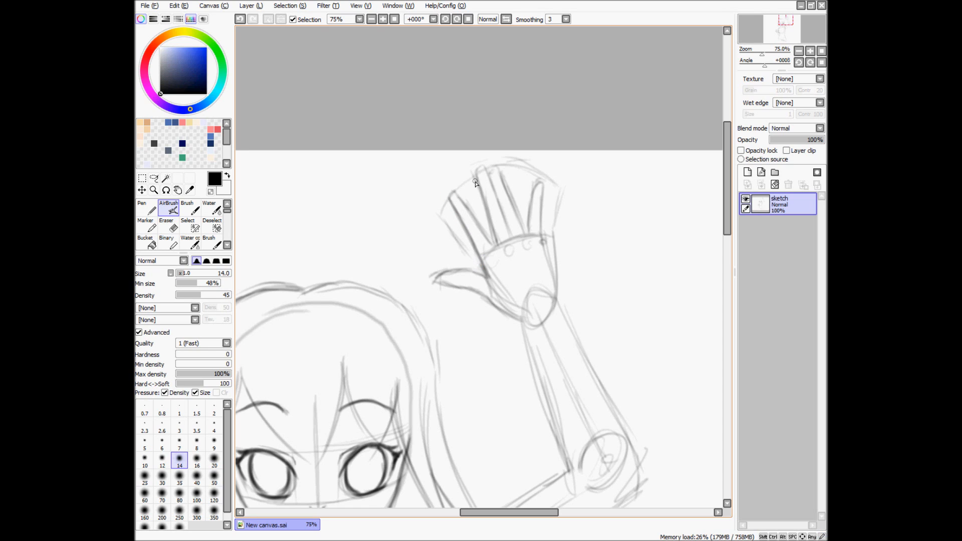
{"action": "mouse_move", "coordinate": [456, 193]}
{"action": "left_mouse_down"}
{"action": "mouse_move", "coordinate": [495, 250]}
{"action": "mouse_move", "coordinate": [453, 190]}
{"action": "mouse_move", "coordinate": [466, 227]}
{"action": "left_mouse_up"}
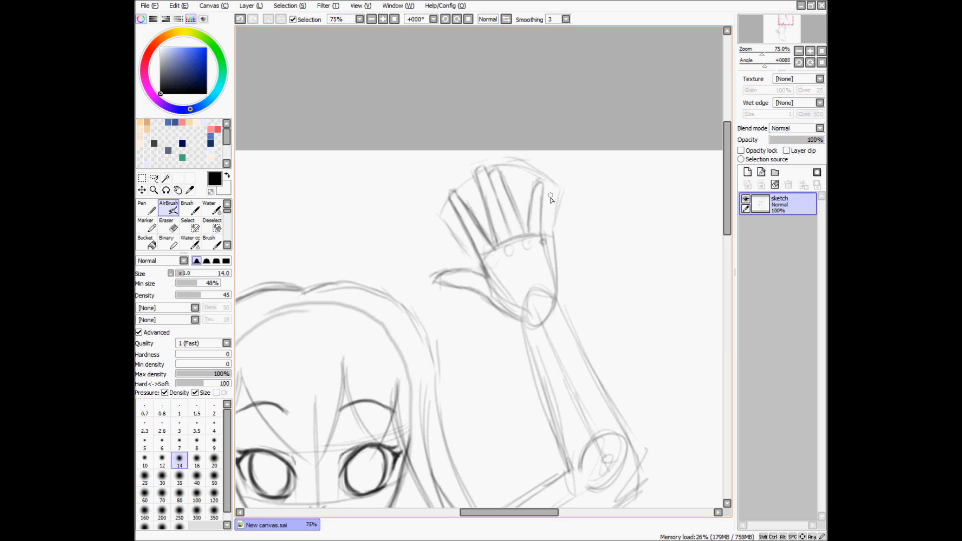
Step: Erase the guide arc and outer guide lines around the raised hand's fingers
{"action": "key", "text": "ctrl+0"}
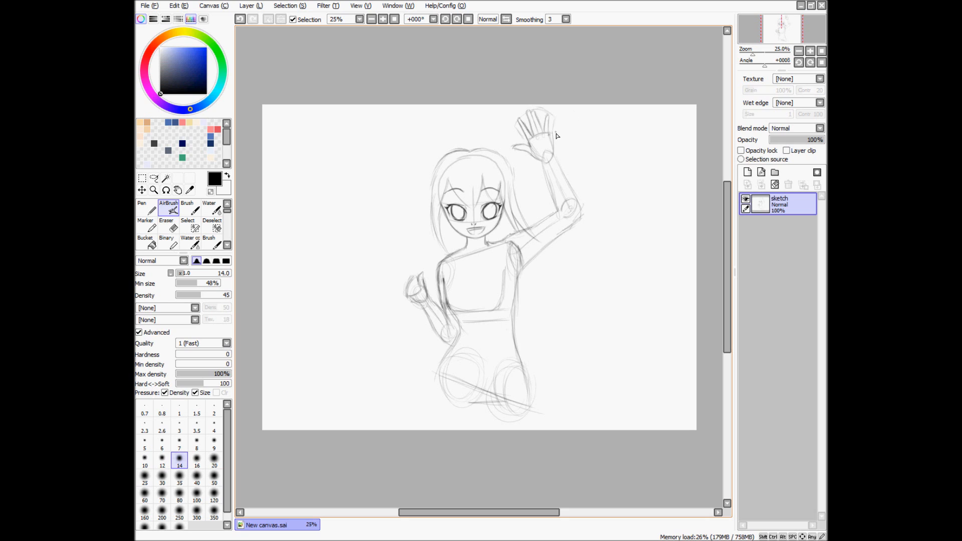
{"action": "scroll", "coordinate": [557, 119], "scroll_direction": "up", "scroll_amount": 4}
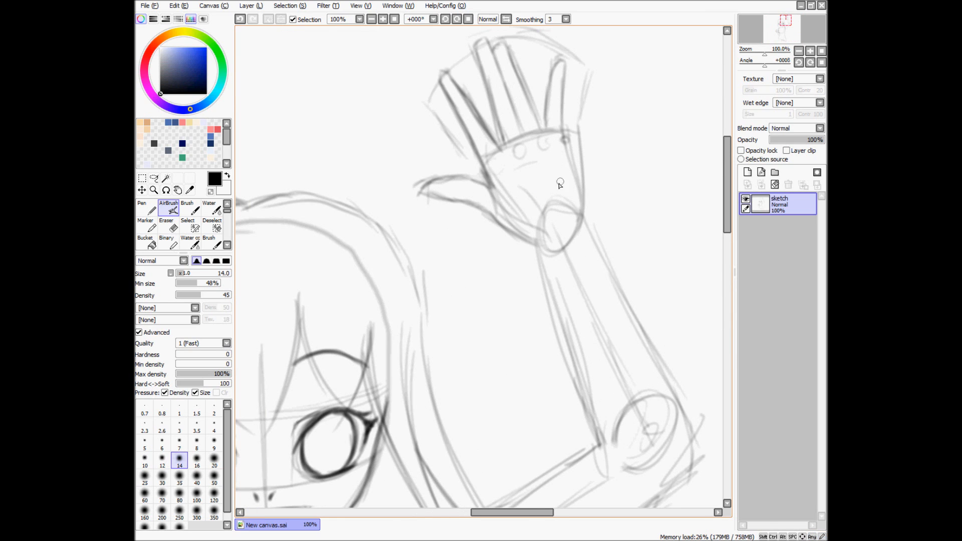
{"action": "key", "text": "e"}
{"action": "mouse_move", "coordinate": [585, 93]}
{"action": "left_mouse_down"}
{"action": "mouse_move", "coordinate": [594, 154]}
{"action": "mouse_move", "coordinate": [585, 143]}
{"action": "mouse_move", "coordinate": [590, 171]}
{"action": "left_mouse_up"}
{"action": "mouse_move", "coordinate": [580, 40]}
{"action": "left_mouse_down"}
{"action": "mouse_move", "coordinate": [499, 25]}
{"action": "mouse_move", "coordinate": [456, 55]}
{"action": "mouse_move", "coordinate": [429, 111]}
{"action": "mouse_move", "coordinate": [437, 124]}
{"action": "mouse_move", "coordinate": [423, 85]}
{"action": "mouse_move", "coordinate": [438, 116]}
{"action": "left_mouse_up"}
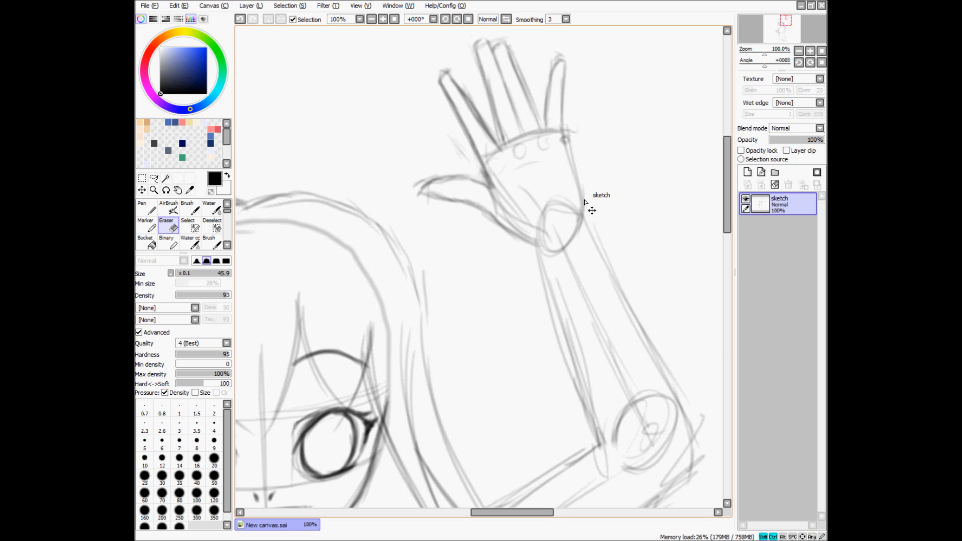
Step: Draw the left-hand hip and outer thigh down to the canvas edge with the AirBrush, plus the inner thigh line
{"action": "scroll", "coordinate": [541, 137], "scroll_direction": "down", "scroll_amount": 4}
{"action": "key", "text": "v"}
{"action": "scroll", "coordinate": [518, 225], "scroll_direction": "up", "scroll_amount": 2}
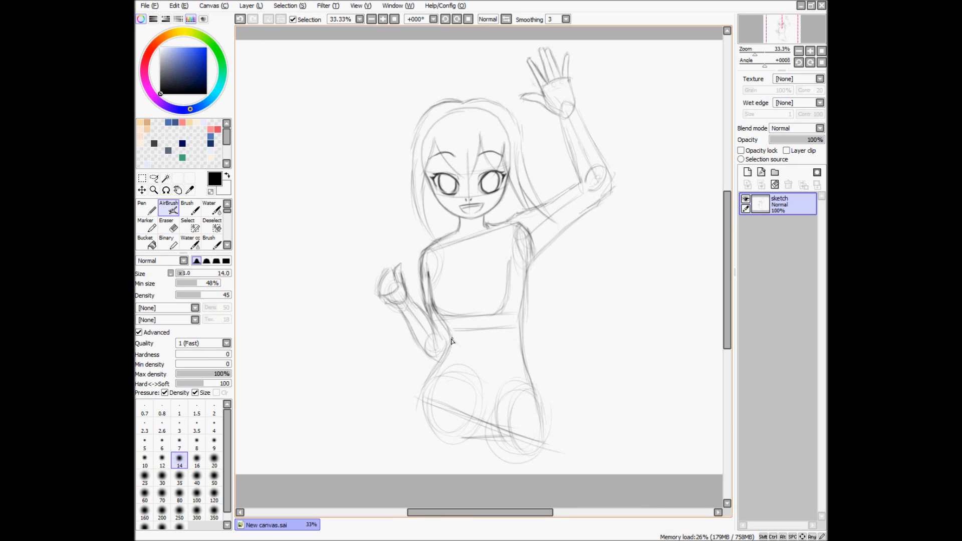
{"action": "left_click_drag", "start_coordinate": [443, 315], "coordinate": [416, 401]}
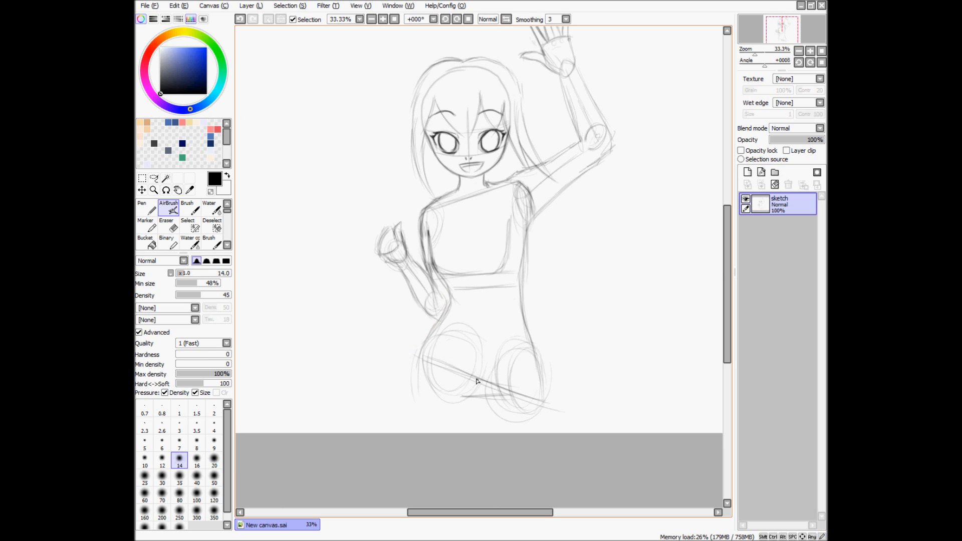
{"action": "left_click_drag", "start_coordinate": [483, 382], "coordinate": [496, 432]}
{"action": "left_click_drag", "start_coordinate": [425, 344], "coordinate": [414, 392]}
{"action": "mouse_move", "coordinate": [440, 318]}
{"action": "left_mouse_down"}
{"action": "mouse_move", "coordinate": [416, 375]}
{"action": "mouse_move", "coordinate": [434, 428]}
{"action": "left_mouse_up"}
{"action": "left_click_drag", "start_coordinate": [413, 387], "coordinate": [433, 433]}
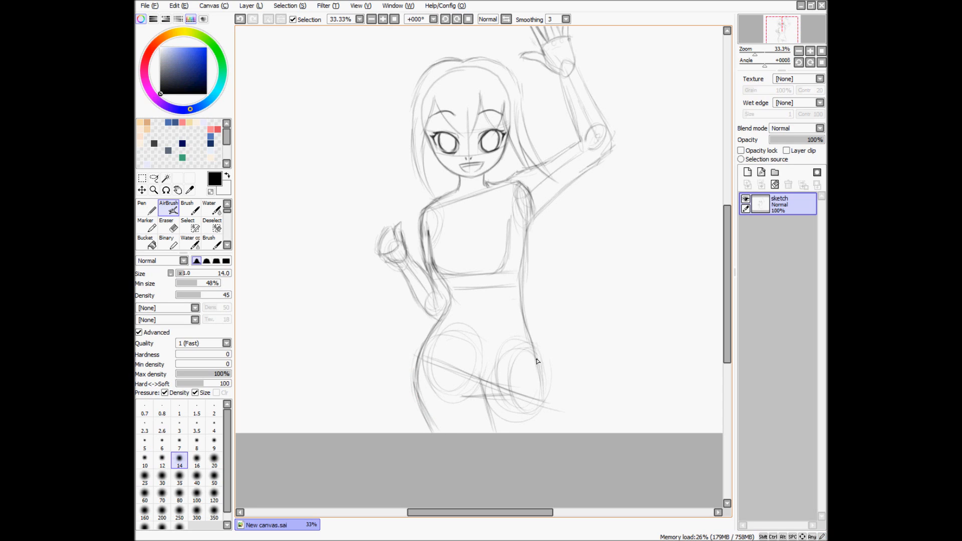
Step: Draw the right-hand outer thigh down to the canvas edge and darken the line between the legs
{"action": "left_click_drag", "start_coordinate": [532, 351], "coordinate": [541, 419]}
{"action": "key", "text": "ctrl+z"}
{"action": "left_click_drag", "start_coordinate": [533, 355], "coordinate": [535, 432]}
{"action": "left_click_drag", "start_coordinate": [538, 374], "coordinate": [533, 431]}
{"action": "left_click_drag", "start_coordinate": [477, 382], "coordinate": [489, 409]}
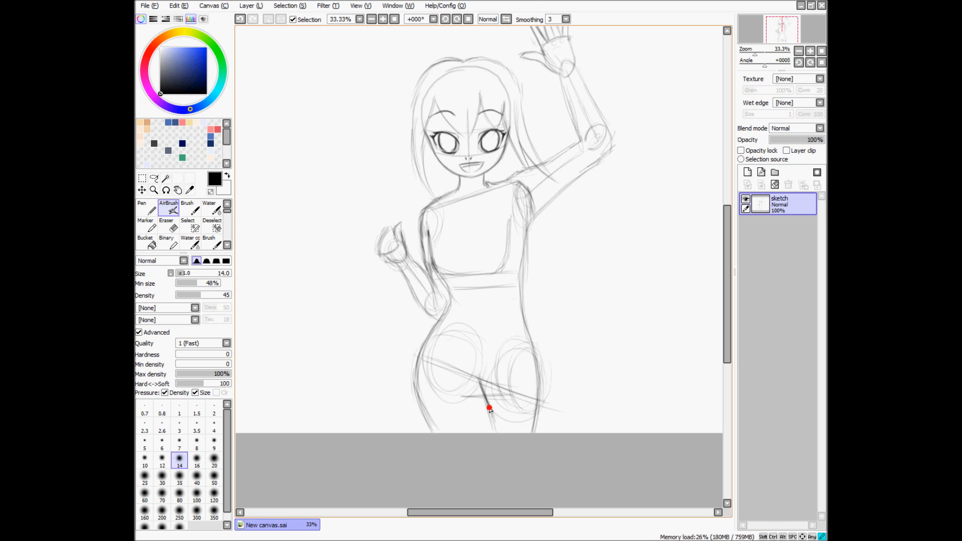
{"action": "left_click_drag", "start_coordinate": [428, 416], "coordinate": [436, 426]}
Step: Add long hair strands flaring outward from the left-hand side of the head towards the shoulder
{"action": "scroll", "coordinate": [570, 268], "scroll_direction": "down", "scroll_amount": 1}
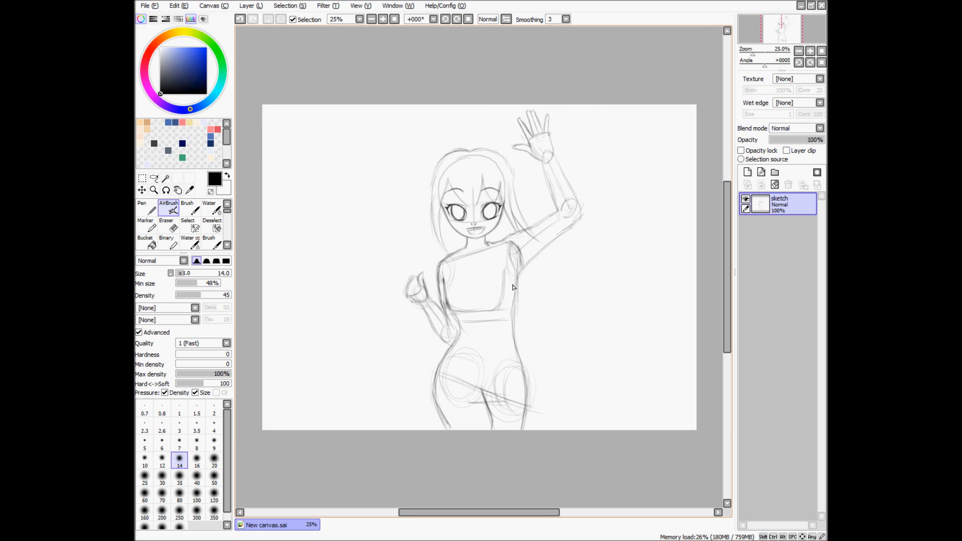
{"action": "key", "text": "Page_Up"}
{"action": "key", "text": "Page_Up"}
{"action": "left_click_drag", "start_coordinate": [465, 275], "coordinate": [425, 373]}
{"action": "left_click_drag", "start_coordinate": [456, 313], "coordinate": [508, 264]}
{"action": "scroll", "coordinate": [538, 276], "scroll_direction": "down", "scroll_amount": 2}
{"action": "left_click_drag", "start_coordinate": [449, 199], "coordinate": [465, 229]}
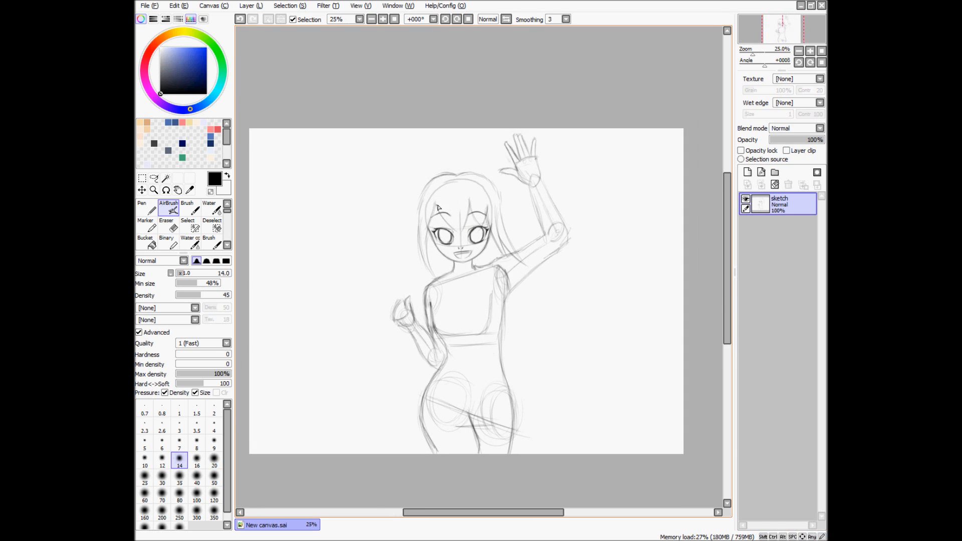
{"action": "left_click_drag", "start_coordinate": [419, 199], "coordinate": [410, 279]}
{"action": "left_click_drag", "start_coordinate": [419, 223], "coordinate": [398, 281]}
Step: Draw long flowing hair strands sweeping out behind the right-hand shoulder, below the raised arm
{"action": "mouse_move", "coordinate": [510, 253]}
{"action": "left_mouse_down"}
{"action": "mouse_move", "coordinate": [532, 289]}
{"action": "mouse_move", "coordinate": [558, 306]}
{"action": "left_mouse_up"}
{"action": "mouse_move", "coordinate": [498, 316]}
{"action": "left_mouse_down"}
{"action": "mouse_move", "coordinate": [555, 359]}
{"action": "mouse_move", "coordinate": [503, 319]}
{"action": "mouse_move", "coordinate": [551, 337]}
{"action": "left_mouse_up"}
{"action": "mouse_move", "coordinate": [504, 311]}
{"action": "left_mouse_down"}
{"action": "mouse_move", "coordinate": [548, 335]}
{"action": "mouse_move", "coordinate": [570, 324]}
{"action": "left_mouse_up"}
{"action": "mouse_move", "coordinate": [517, 276]}
{"action": "left_mouse_down"}
{"action": "mouse_move", "coordinate": [586, 331]}
{"action": "mouse_move", "coordinate": [548, 312]}
{"action": "mouse_move", "coordinate": [576, 325]}
{"action": "mouse_move", "coordinate": [514, 310]}
{"action": "mouse_move", "coordinate": [554, 317]}
{"action": "mouse_move", "coordinate": [530, 317]}
{"action": "mouse_move", "coordinate": [545, 329]}
{"action": "mouse_move", "coordinate": [502, 319]}
{"action": "mouse_move", "coordinate": [546, 336]}
{"action": "left_mouse_up"}
{"action": "left_click_drag", "start_coordinate": [433, 250], "coordinate": [435, 248]}
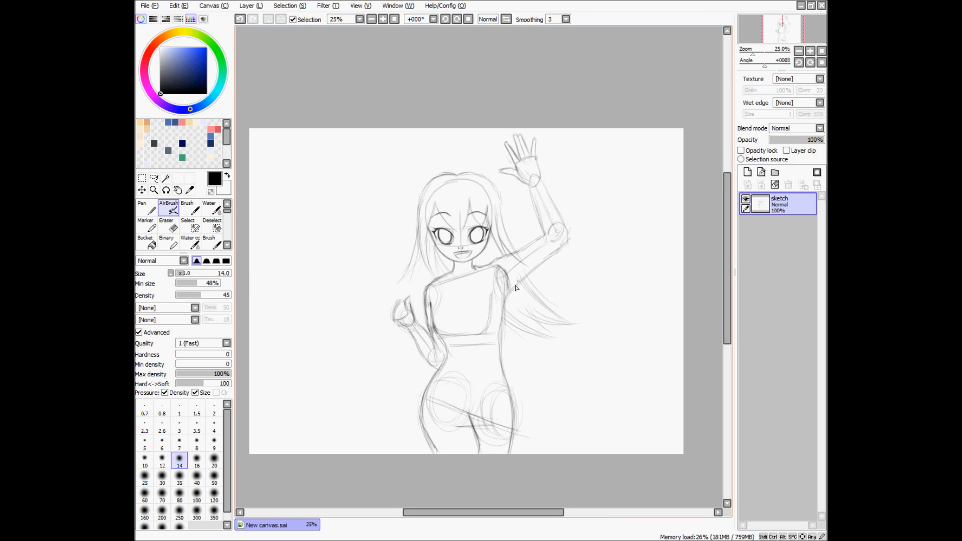
Step: Strengthen and extend the flowing hair strands behind the right-hand side of the torso, bringing their ends to points
{"action": "key", "text": "End"}
{"action": "key", "text": "End"}
{"action": "key", "text": "End"}
{"action": "key", "text": "End"}
{"action": "key", "text": "End"}
{"action": "key", "text": "Page_Up"}
{"action": "key", "text": "Page_Up"}
{"action": "key", "text": "space"}
{"action": "left_click_drag", "start_coordinate": [472, 291], "coordinate": [471, 184]}
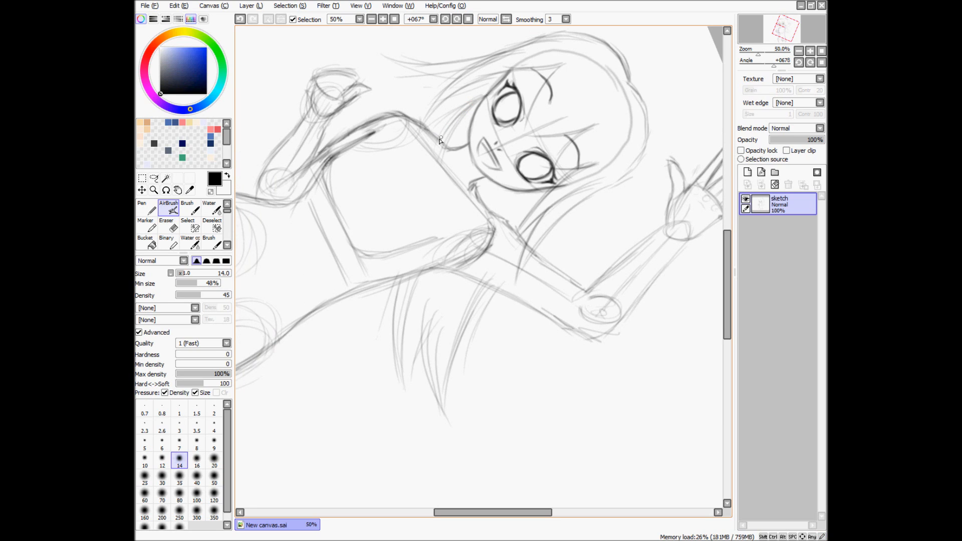
{"action": "left_click_drag", "start_coordinate": [396, 267], "coordinate": [397, 365]}
{"action": "left_click_drag", "start_coordinate": [393, 311], "coordinate": [396, 391]}
{"action": "left_click_drag", "start_coordinate": [391, 292], "coordinate": [400, 388]}
{"action": "left_click_drag", "start_coordinate": [392, 293], "coordinate": [406, 409]}
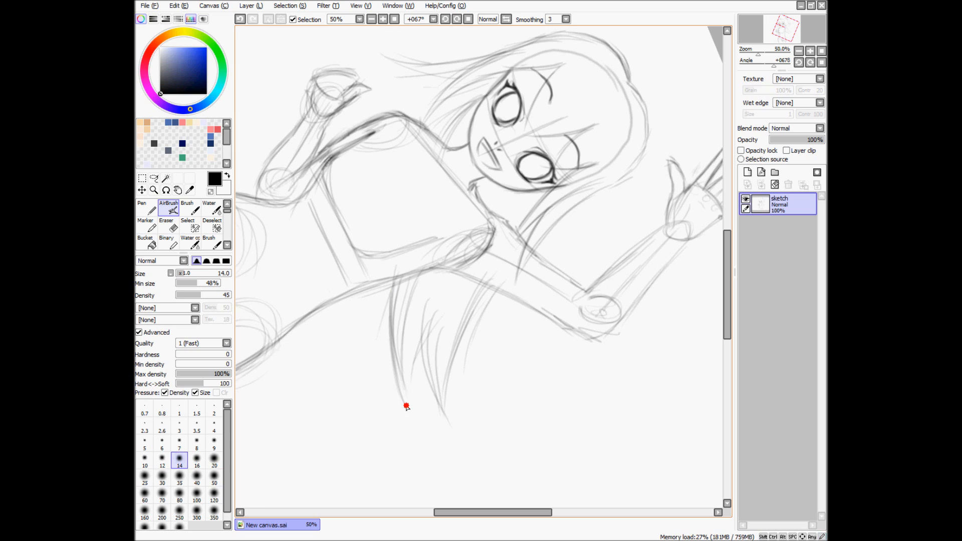
{"action": "left_click_drag", "start_coordinate": [417, 325], "coordinate": [405, 409]}
{"action": "left_click_drag", "start_coordinate": [423, 301], "coordinate": [459, 435]}
{"action": "left_click_drag", "start_coordinate": [493, 278], "coordinate": [447, 445]}
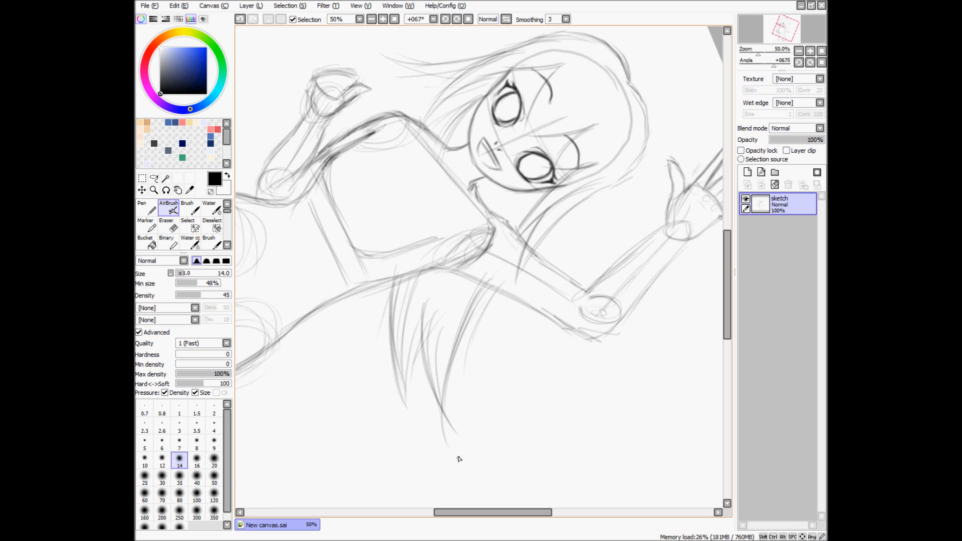
Step: Add hair strands falling from the right-hand side of the head towards the raised upper arm
{"action": "key", "text": "ctrl+0"}
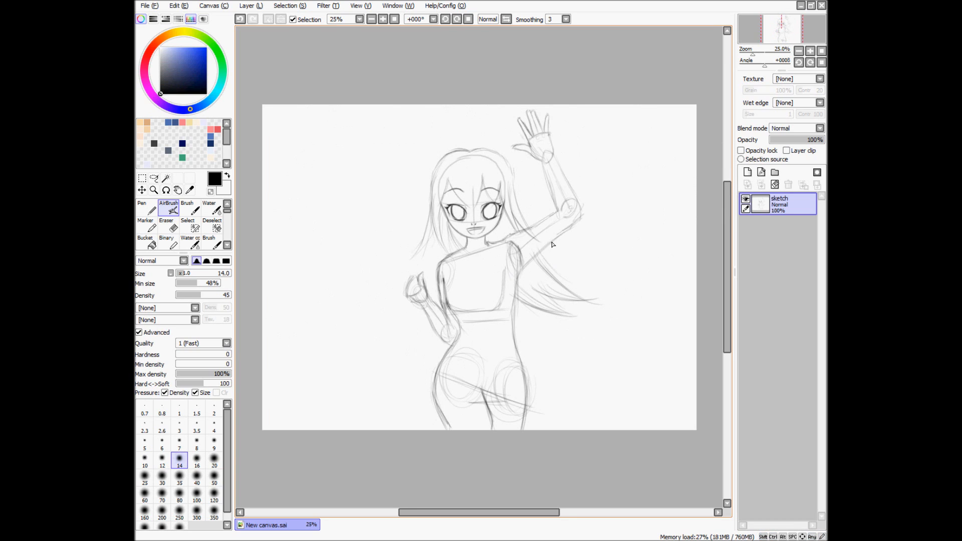
{"action": "scroll", "coordinate": [536, 193], "scroll_direction": "up", "scroll_amount": 2}
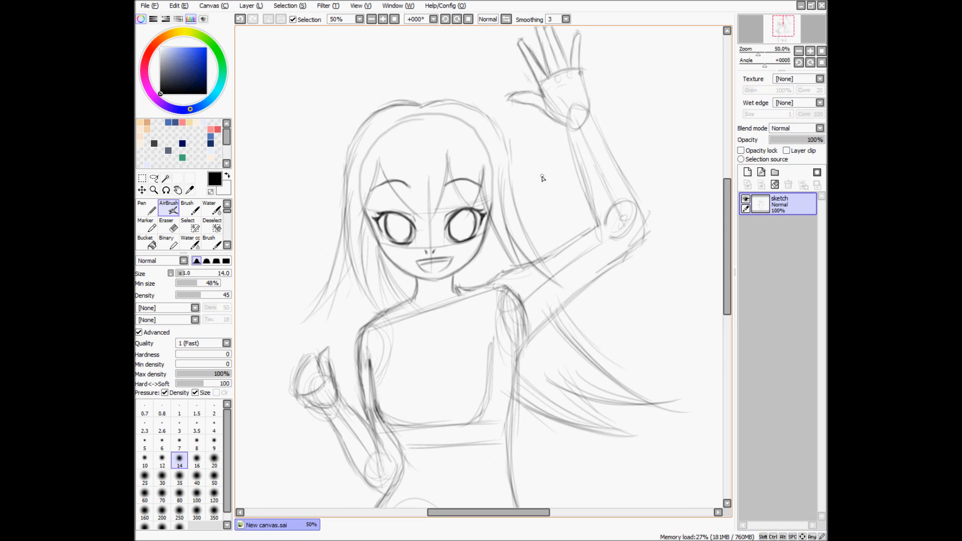
{"action": "left_click_drag", "start_coordinate": [494, 125], "coordinate": [515, 186]}
{"action": "left_click_drag", "start_coordinate": [505, 142], "coordinate": [534, 216]}
{"action": "left_click_drag", "start_coordinate": [511, 164], "coordinate": [553, 245]}
{"action": "left_click_drag", "start_coordinate": [518, 188], "coordinate": [565, 249]}
{"action": "left_click_drag", "start_coordinate": [527, 210], "coordinate": [568, 256]}
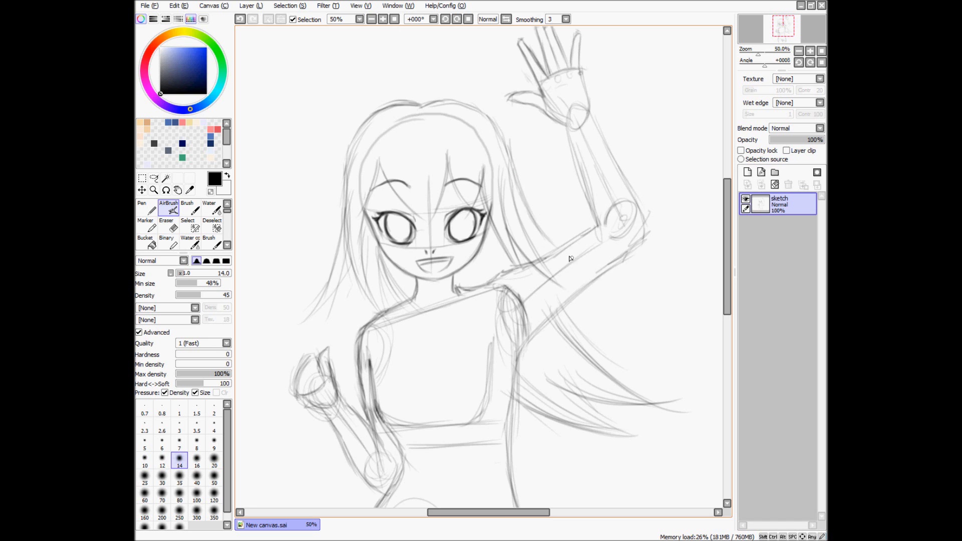
Step: Draw long hair strands sweeping outward from beneath the raised upper arm, plus a shorter strand between them and the lower lock
{"action": "key", "text": "End"}
{"action": "key", "text": "End"}
{"action": "key", "text": "End"}
{"action": "key", "text": "End"}
{"action": "left_click_drag", "start_coordinate": [518, 280], "coordinate": [522, 361]}
{"action": "mouse_move", "coordinate": [518, 295]}
{"action": "left_mouse_down"}
{"action": "mouse_move", "coordinate": [529, 393]}
{"action": "mouse_move", "coordinate": [544, 417]}
{"action": "left_mouse_up"}
{"action": "mouse_move", "coordinate": [522, 364]}
{"action": "left_mouse_down"}
{"action": "mouse_move", "coordinate": [556, 425]}
{"action": "mouse_move", "coordinate": [524, 395]}
{"action": "left_mouse_up"}
{"action": "left_click_drag", "start_coordinate": [505, 312], "coordinate": [546, 428]}
{"action": "left_click_drag", "start_coordinate": [500, 285], "coordinate": [542, 424]}
{"action": "left_click_drag", "start_coordinate": [500, 308], "coordinate": [555, 431]}
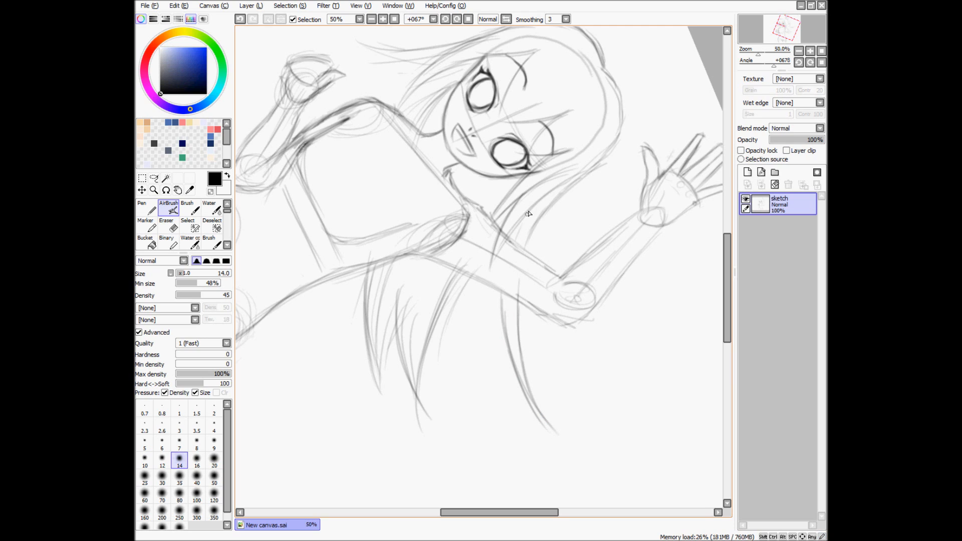
{"action": "mouse_move", "coordinate": [464, 269]}
{"action": "left_mouse_down"}
{"action": "mouse_move", "coordinate": [450, 331]}
{"action": "mouse_move", "coordinate": [456, 271]}
{"action": "mouse_move", "coordinate": [457, 415]}
{"action": "mouse_move", "coordinate": [455, 279]}
{"action": "left_mouse_up"}
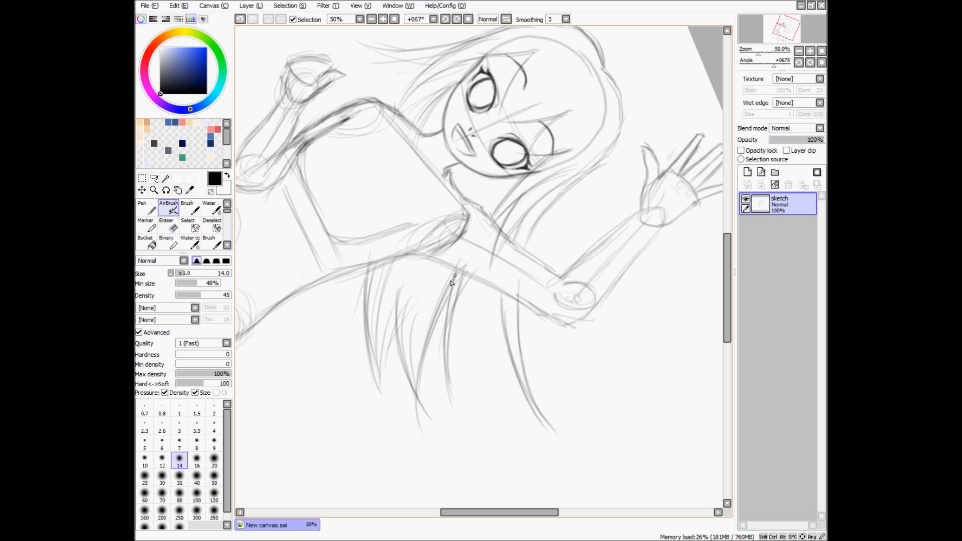
Step: Add a shorter lowest lock of hair flaring out beside the right-hand side of the waist
{"action": "left_click_drag", "start_coordinate": [355, 291], "coordinate": [431, 240]}
{"action": "left_click_drag", "start_coordinate": [466, 168], "coordinate": [488, 234]}
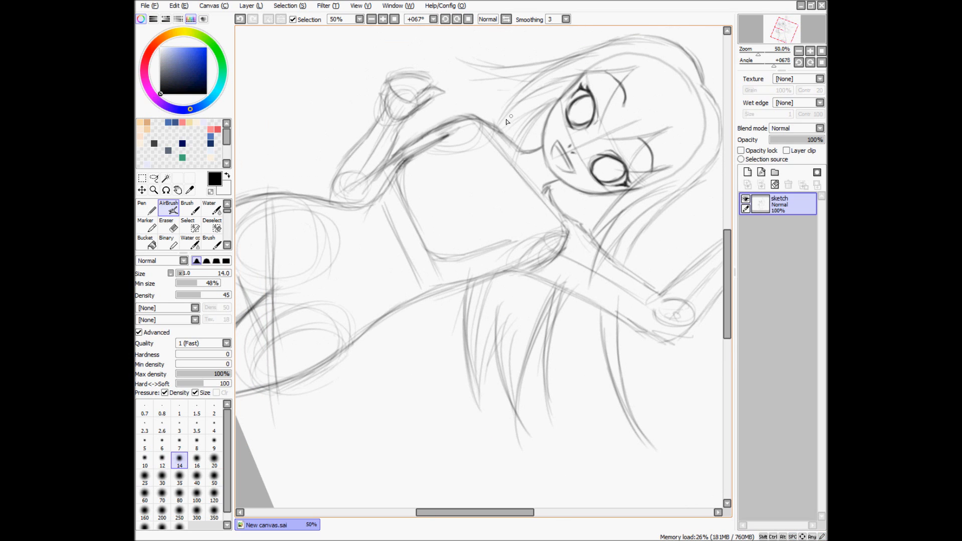
{"action": "left_click_drag", "start_coordinate": [432, 296], "coordinate": [423, 351]}
{"action": "left_click_drag", "start_coordinate": [440, 286], "coordinate": [427, 404]}
{"action": "left_click_drag", "start_coordinate": [444, 314], "coordinate": [427, 377]}
{"action": "left_click_drag", "start_coordinate": [452, 296], "coordinate": [425, 392]}
{"action": "key", "text": "e"}
{"action": "key", "text": "ctrl+0"}
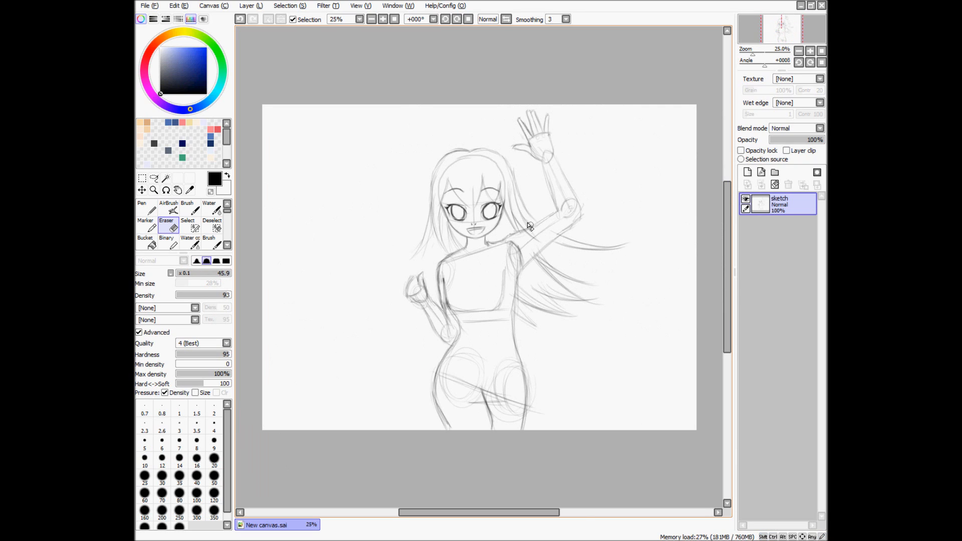
Step: Thicken the left-hand hair with AirBrush strands beside the cheek and flaring outward above the shoulder
{"action": "key", "text": "a"}
{"action": "scroll", "coordinate": [474, 239], "scroll_direction": "up", "scroll_amount": 2}
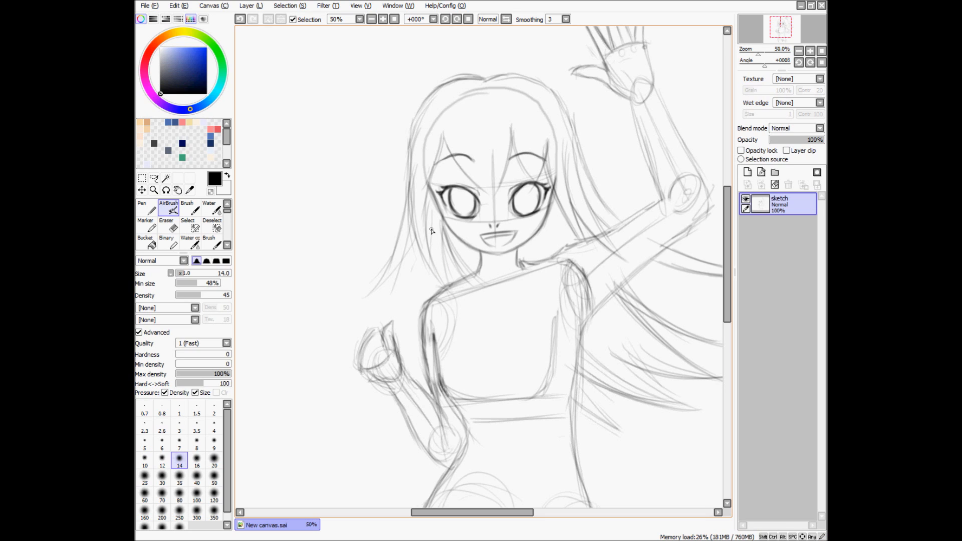
{"action": "left_click_drag", "start_coordinate": [443, 226], "coordinate": [473, 278]}
{"action": "left_click_drag", "start_coordinate": [424, 224], "coordinate": [461, 277]}
{"action": "left_click_drag", "start_coordinate": [429, 238], "coordinate": [462, 279]}
{"action": "left_click_drag", "start_coordinate": [424, 224], "coordinate": [458, 274]}
{"action": "left_click_drag", "start_coordinate": [412, 231], "coordinate": [387, 275]}
{"action": "left_click_drag", "start_coordinate": [410, 224], "coordinate": [373, 290]}
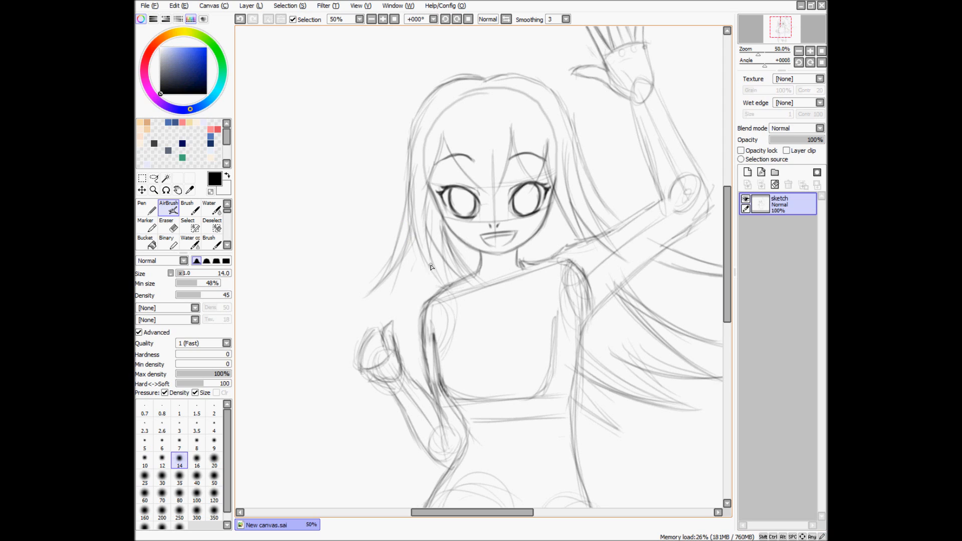
{"action": "left_click_drag", "start_coordinate": [424, 252], "coordinate": [406, 310]}
Step: Reduce the Eraser size to 48.2 and erase the skull construction line inside the top of the hair
{"action": "key", "text": "ctrl+0"}
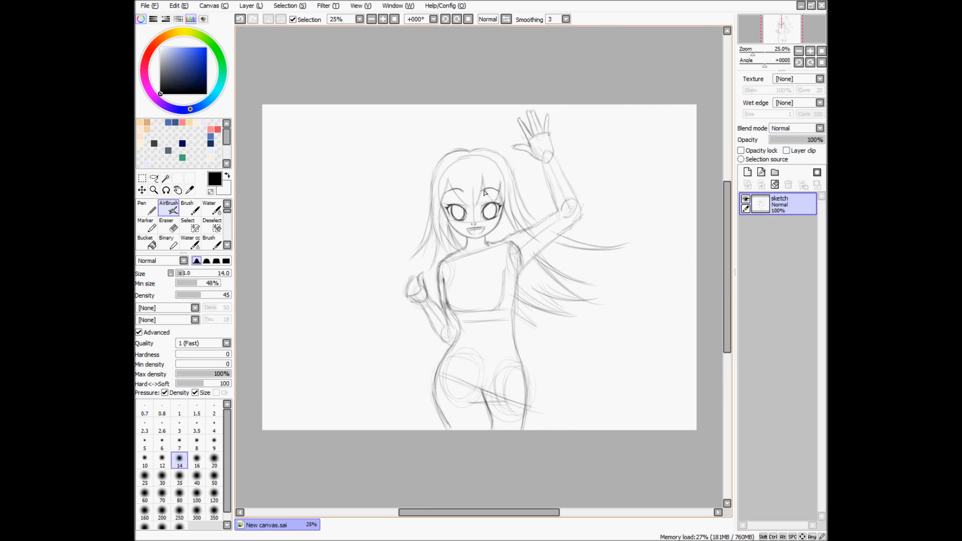
{"action": "scroll", "coordinate": [514, 221], "scroll_direction": "up", "scroll_amount": 1}
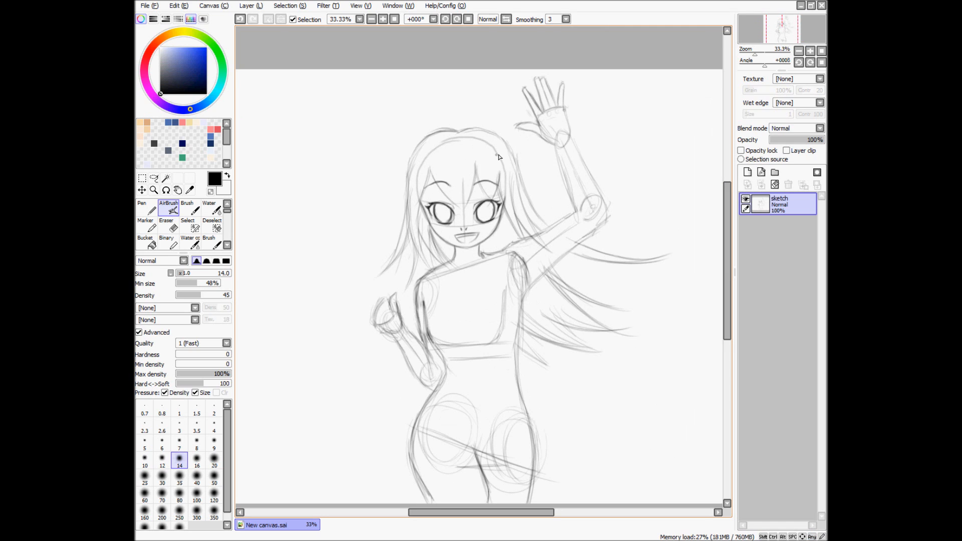
{"action": "scroll", "coordinate": [484, 170], "scroll_direction": "up", "scroll_amount": 1}
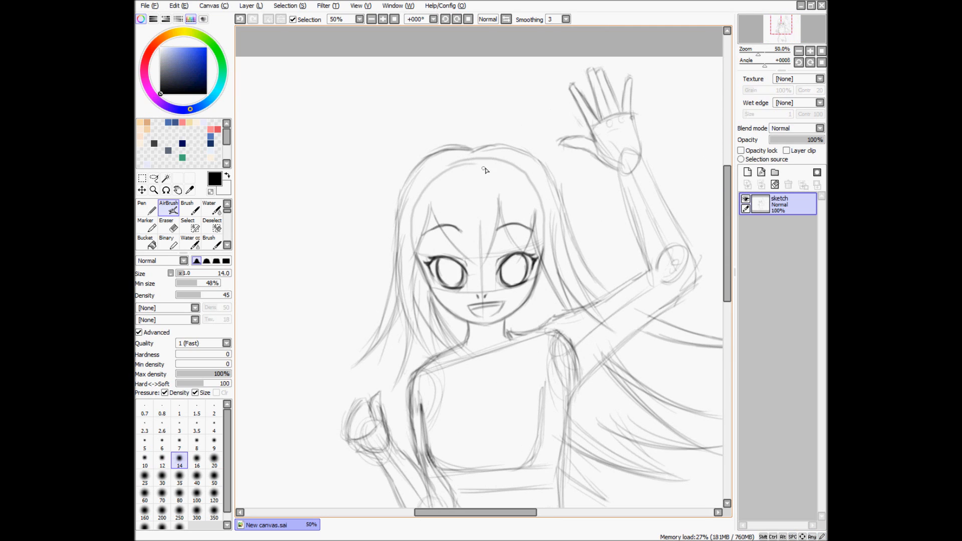
{"action": "key", "text": "e"}
{"action": "left_click_drag", "start_coordinate": [539, 196], "coordinate": [541, 207]}
{"action": "left_click_drag", "start_coordinate": [540, 199], "coordinate": [543, 215]}
{"action": "left_click_drag", "start_coordinate": [543, 214], "coordinate": [544, 221]}
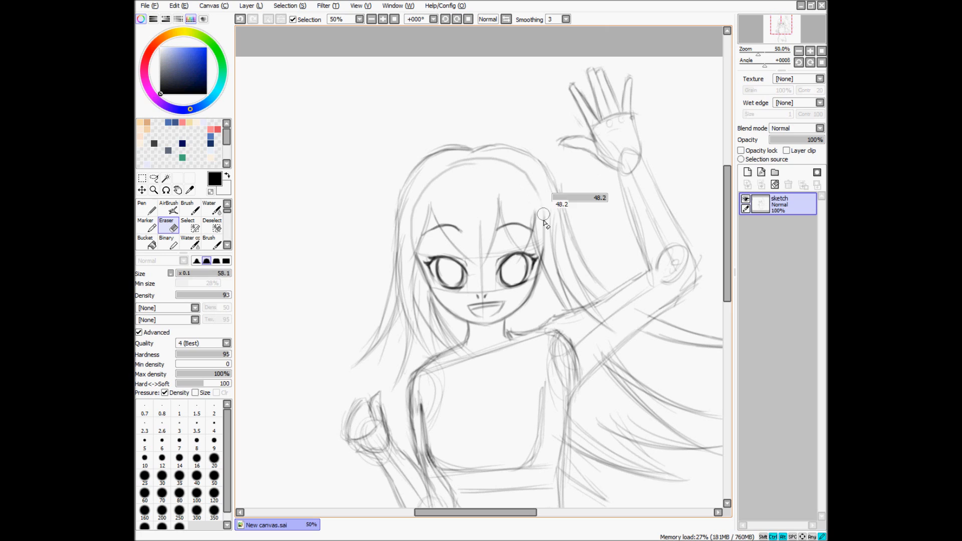
{"action": "mouse_move", "coordinate": [460, 164]}
{"action": "left_mouse_down"}
{"action": "mouse_move", "coordinate": [429, 182]}
{"action": "mouse_move", "coordinate": [410, 248]}
{"action": "left_mouse_up"}
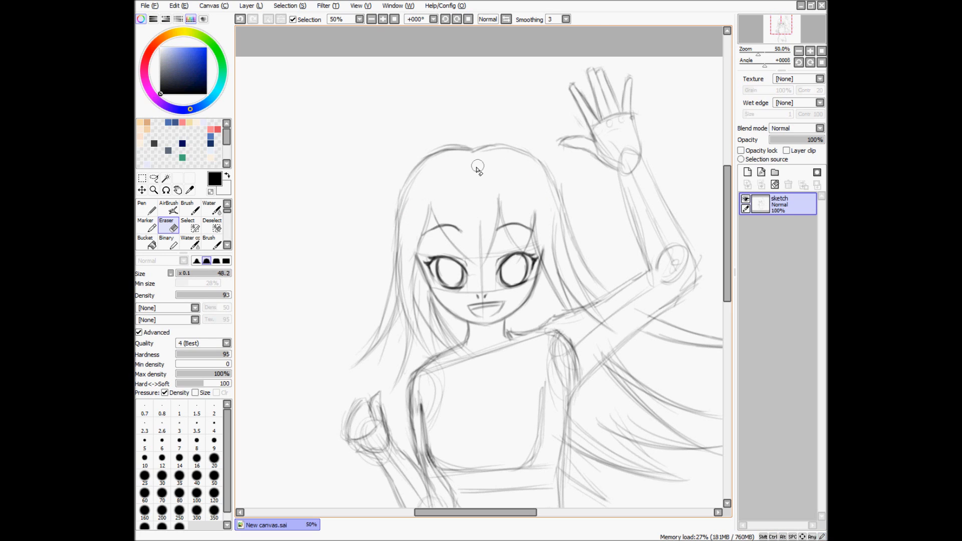
Step: Redraw the hair outline over the crown with the AirBrush and erase the stray lines around its outer edge
{"action": "key", "text": "v"}
{"action": "mouse_move", "coordinate": [461, 155]}
{"action": "left_mouse_down"}
{"action": "mouse_move", "coordinate": [438, 155]}
{"action": "mouse_move", "coordinate": [399, 200]}
{"action": "mouse_move", "coordinate": [416, 245]}
{"action": "mouse_move", "coordinate": [473, 151]}
{"action": "mouse_move", "coordinate": [521, 152]}
{"action": "mouse_move", "coordinate": [558, 197]}
{"action": "left_mouse_up"}
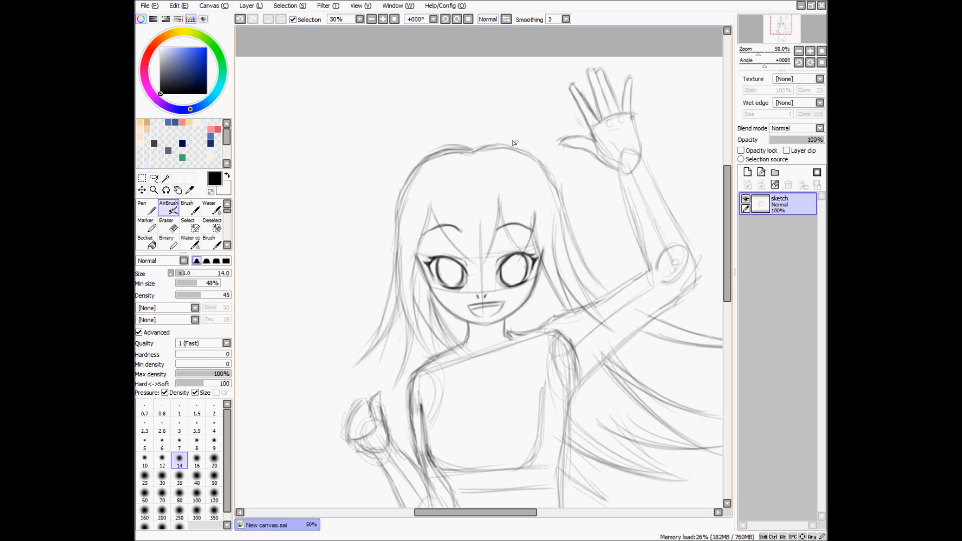
{"action": "key", "text": "e"}
{"action": "mouse_move", "coordinate": [494, 134]}
{"action": "left_mouse_down"}
{"action": "mouse_move", "coordinate": [496, 142]}
{"action": "mouse_move", "coordinate": [416, 155]}
{"action": "mouse_move", "coordinate": [371, 238]}
{"action": "left_mouse_up"}
{"action": "scroll", "coordinate": [470, 155], "scroll_direction": "down", "scroll_amount": 2}
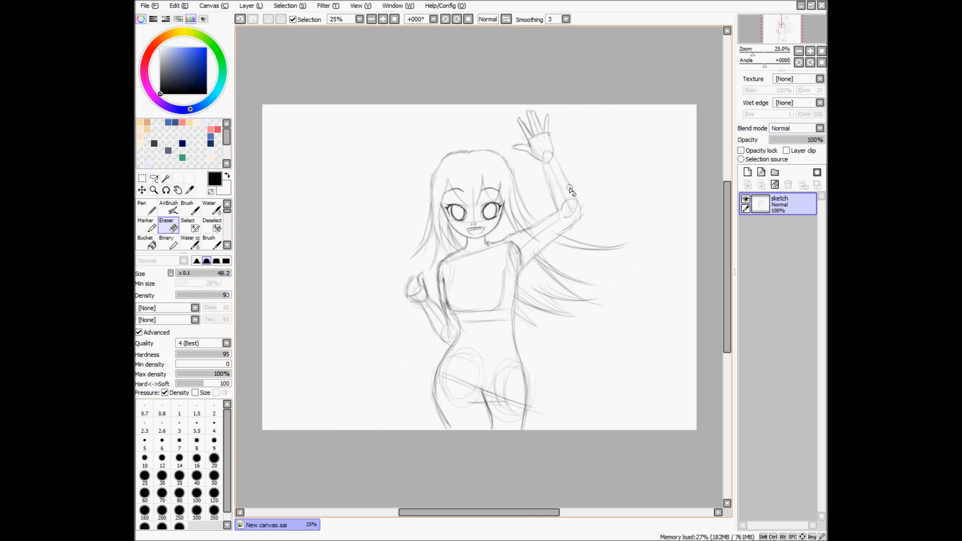
Step: Set the AirBrush size to 12 and draw a deep V-shaped neckline from the shoulders to mid-chest
{"action": "key", "text": "e"}
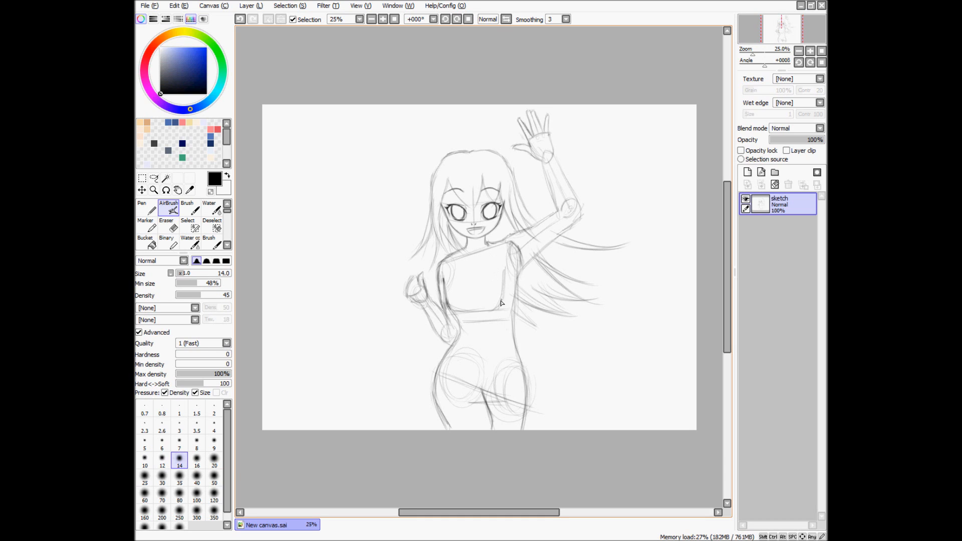
{"action": "scroll", "coordinate": [500, 303], "scroll_direction": "up", "scroll_amount": 1}
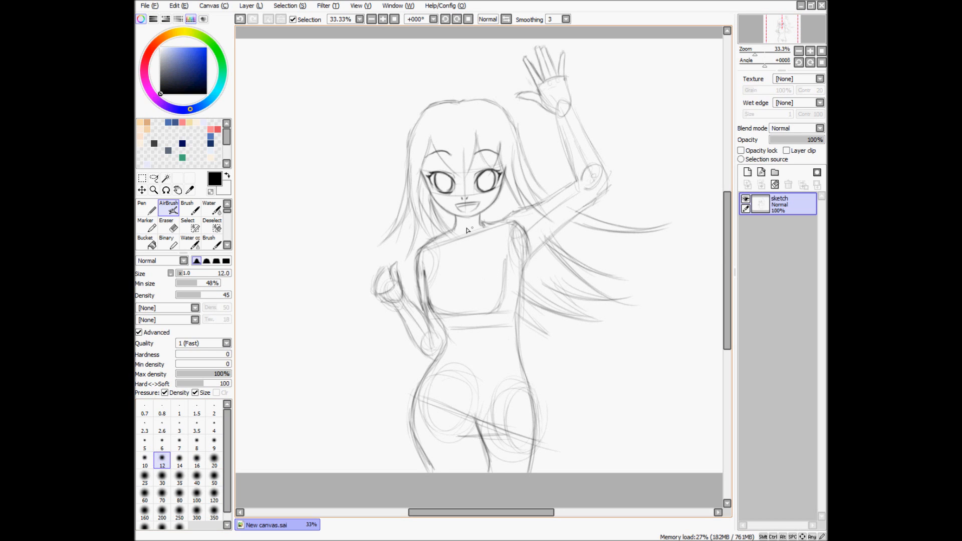
{"action": "scroll", "coordinate": [489, 245], "scroll_direction": "up", "scroll_amount": 1}
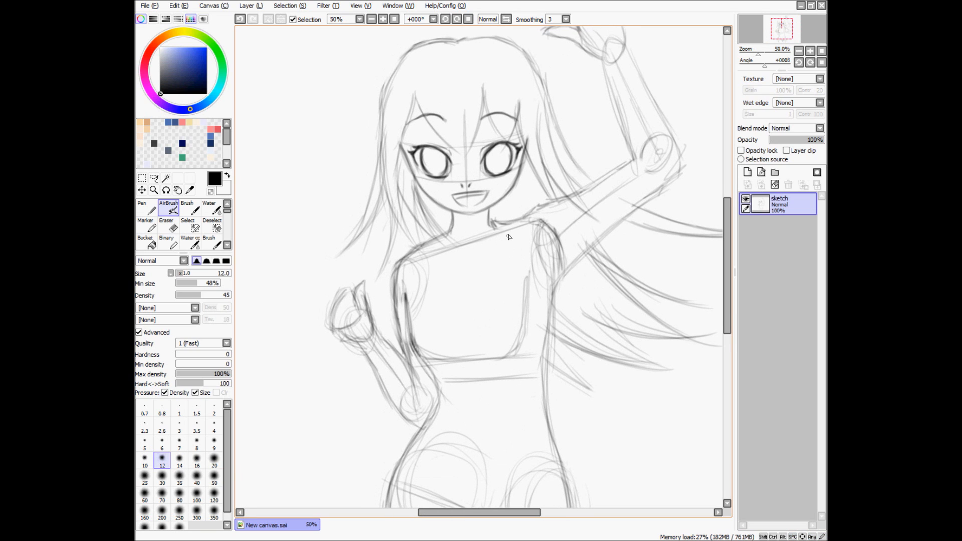
{"action": "left_click_drag", "start_coordinate": [513, 222], "coordinate": [476, 304]}
{"action": "left_click_drag", "start_coordinate": [498, 263], "coordinate": [467, 324]}
{"action": "left_click_drag", "start_coordinate": [488, 292], "coordinate": [457, 325]}
{"action": "left_click_drag", "start_coordinate": [431, 245], "coordinate": [461, 326]}
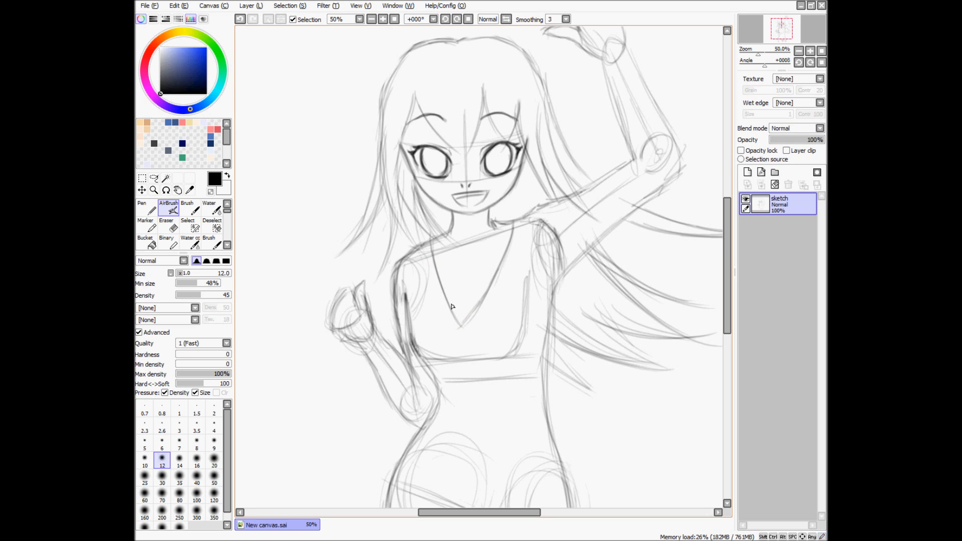
Step: Draw the collar's upper edge around the neck and shoulders, and its right-hand outer edge slanting down to the chest
{"action": "mouse_move", "coordinate": [490, 213]}
{"action": "left_mouse_down"}
{"action": "mouse_move", "coordinate": [535, 206]}
{"action": "mouse_move", "coordinate": [453, 219]}
{"action": "mouse_move", "coordinate": [416, 243]}
{"action": "left_mouse_up"}
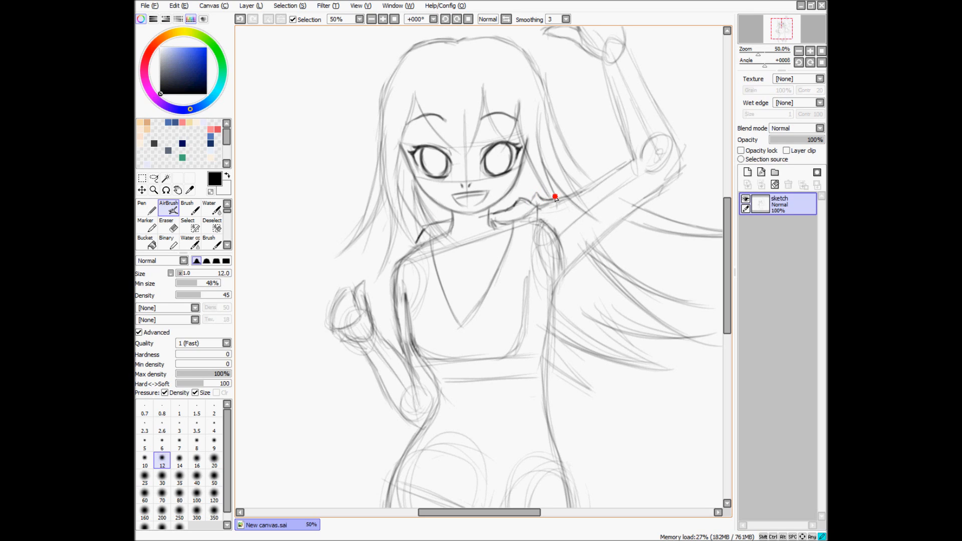
{"action": "left_click_drag", "start_coordinate": [555, 208], "coordinate": [554, 235]}
{"action": "mouse_move", "coordinate": [557, 203]}
{"action": "left_mouse_down"}
{"action": "mouse_move", "coordinate": [554, 239]}
{"action": "mouse_move", "coordinate": [509, 287]}
{"action": "left_mouse_up"}
{"action": "left_click_drag", "start_coordinate": [556, 231], "coordinate": [507, 295]}
{"action": "left_click_drag", "start_coordinate": [539, 214], "coordinate": [497, 297]}
{"action": "left_click_drag", "start_coordinate": [534, 261], "coordinate": [474, 322]}
{"action": "left_click_drag", "start_coordinate": [520, 276], "coordinate": [466, 340]}
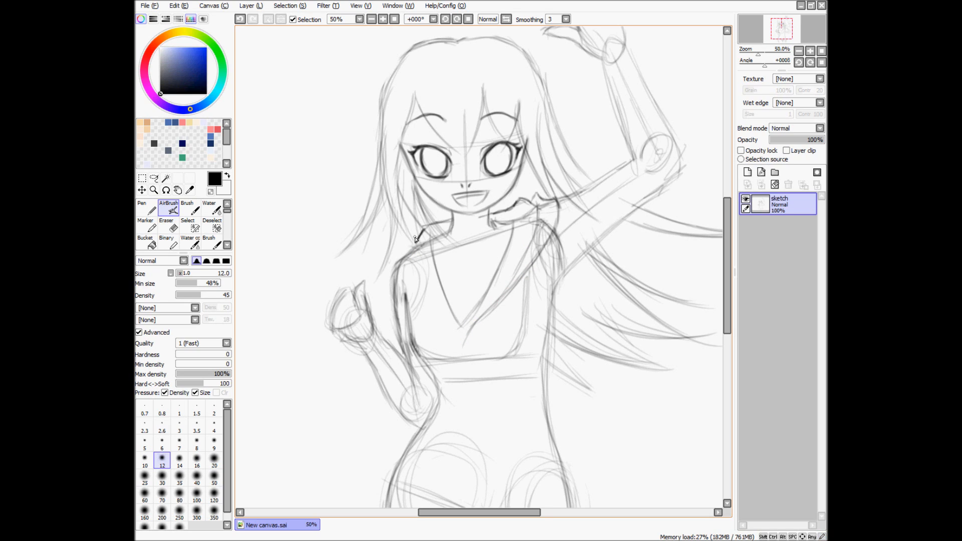
Step: Draw the collar's left-hand outer edge from the shoulder down to below the neckline point
{"action": "left_click_drag", "start_coordinate": [412, 241], "coordinate": [444, 319]}
{"action": "left_click_drag", "start_coordinate": [406, 276], "coordinate": [457, 348]}
{"action": "left_click_drag", "start_coordinate": [431, 315], "coordinate": [457, 346]}
{"action": "left_click_drag", "start_coordinate": [412, 244], "coordinate": [454, 340]}
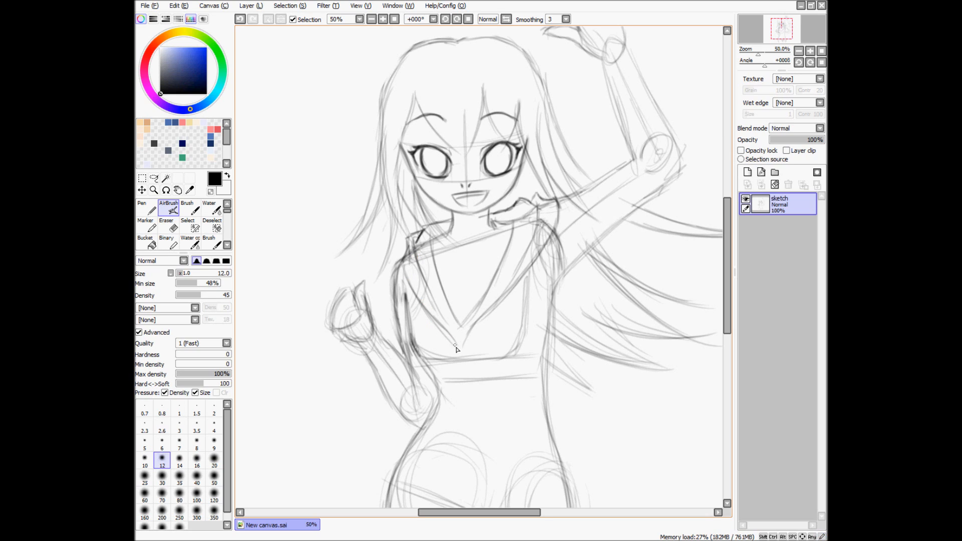
Step: Darken the right-hand inner edge of the V neckline down to its point
{"action": "mouse_move", "coordinate": [526, 252]}
{"action": "left_mouse_down"}
{"action": "mouse_move", "coordinate": [460, 323]}
{"action": "mouse_move", "coordinate": [473, 307]}
{"action": "mouse_move", "coordinate": [461, 328]}
{"action": "left_mouse_up"}
{"action": "left_click_drag", "start_coordinate": [502, 274], "coordinate": [470, 322]}
{"action": "mouse_move", "coordinate": [481, 298]}
{"action": "left_mouse_down"}
{"action": "mouse_move", "coordinate": [463, 332]}
{"action": "mouse_move", "coordinate": [452, 310]}
{"action": "mouse_move", "coordinate": [462, 335]}
{"action": "left_mouse_up"}
{"action": "left_click_drag", "start_coordinate": [500, 265], "coordinate": [463, 332]}
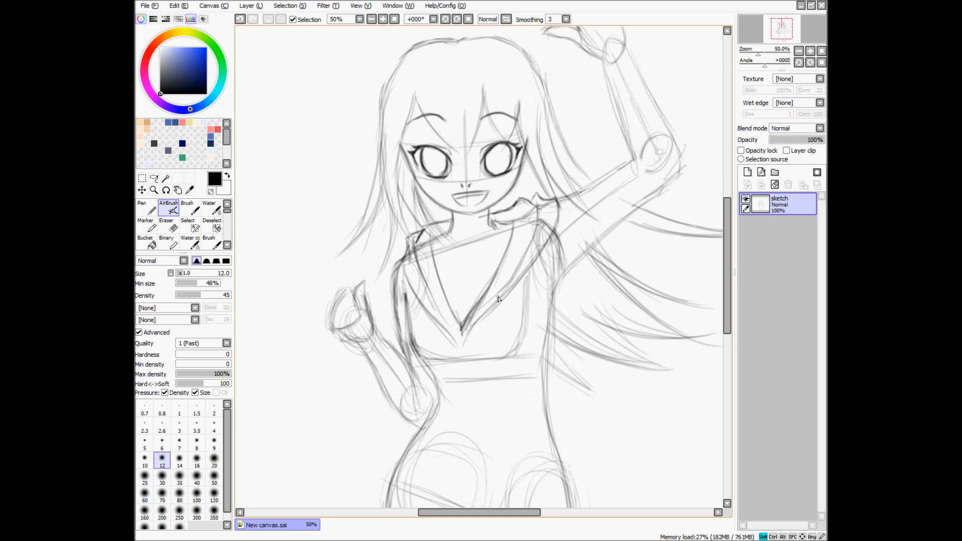
Step: Draw a curved centre guide line down the torso from the neck through the abdomen towards the crotch
{"action": "scroll", "coordinate": [505, 274], "scroll_direction": "down", "scroll_amount": 2}
{"action": "scroll", "coordinate": [499, 277], "scroll_direction": "up", "scroll_amount": 1}
{"action": "scroll", "coordinate": [499, 277], "scroll_direction": "up", "scroll_amount": 2}
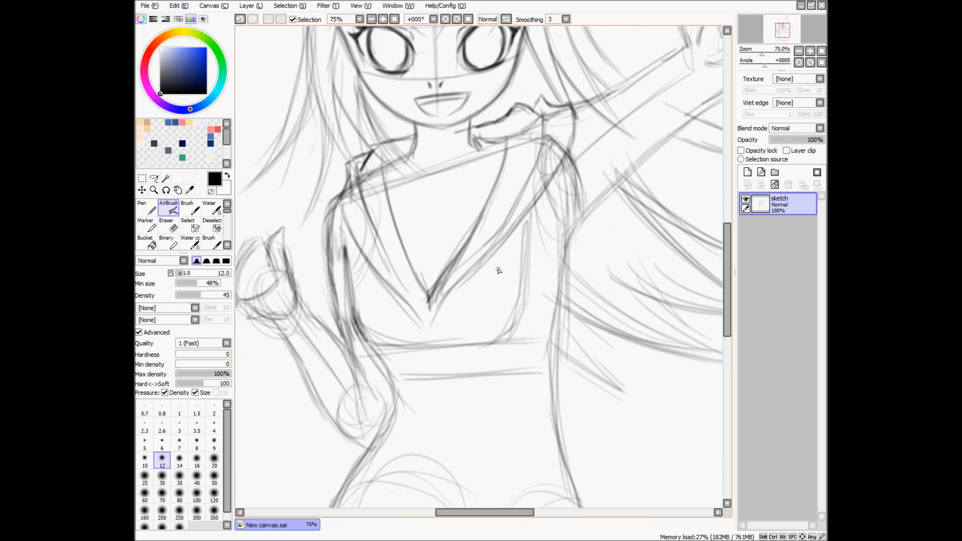
{"action": "scroll", "coordinate": [499, 262], "scroll_direction": "down", "scroll_amount": 2}
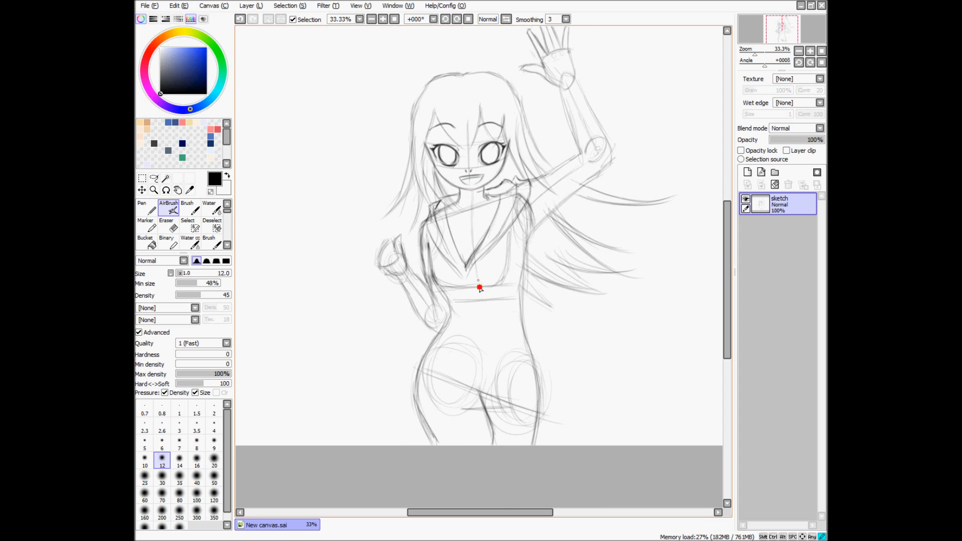
{"action": "left_click_drag", "start_coordinate": [483, 302], "coordinate": [487, 368]}
{"action": "mouse_move", "coordinate": [487, 324]}
{"action": "left_mouse_down"}
{"action": "mouse_move", "coordinate": [486, 301]}
{"action": "mouse_move", "coordinate": [486, 345]}
{"action": "left_mouse_up"}
{"action": "left_click_drag", "start_coordinate": [487, 323], "coordinate": [485, 361]}
{"action": "left_click_drag", "start_coordinate": [488, 340], "coordinate": [484, 372]}
Step: Erase part of the torso guide beneath the right-hand collar edge, rework that edge, and undo the last stroke
{"action": "scroll", "coordinate": [486, 245], "scroll_direction": "up", "scroll_amount": 1}
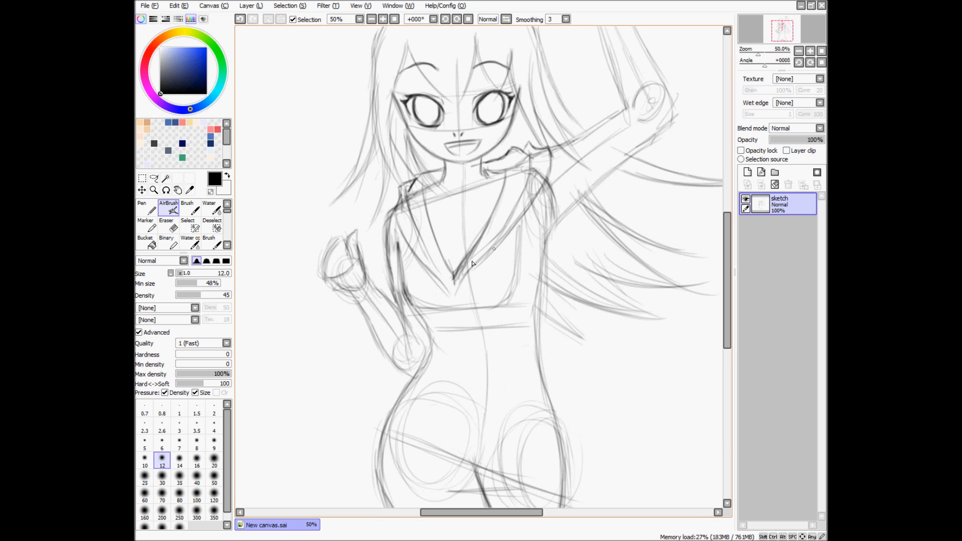
{"action": "key", "text": "e"}
{"action": "mouse_move", "coordinate": [518, 230]}
{"action": "left_mouse_down"}
{"action": "mouse_move", "coordinate": [511, 280]}
{"action": "mouse_move", "coordinate": [496, 298]}
{"action": "mouse_move", "coordinate": [514, 299]}
{"action": "mouse_move", "coordinate": [482, 302]}
{"action": "left_mouse_up"}
{"action": "key", "text": "b"}
{"action": "mouse_move", "coordinate": [522, 224]}
{"action": "left_mouse_down"}
{"action": "mouse_move", "coordinate": [521, 271]}
{"action": "mouse_move", "coordinate": [522, 247]}
{"action": "mouse_move", "coordinate": [515, 286]}
{"action": "mouse_move", "coordinate": [495, 308]}
{"action": "mouse_move", "coordinate": [519, 287]}
{"action": "mouse_move", "coordinate": [476, 308]}
{"action": "left_mouse_up"}
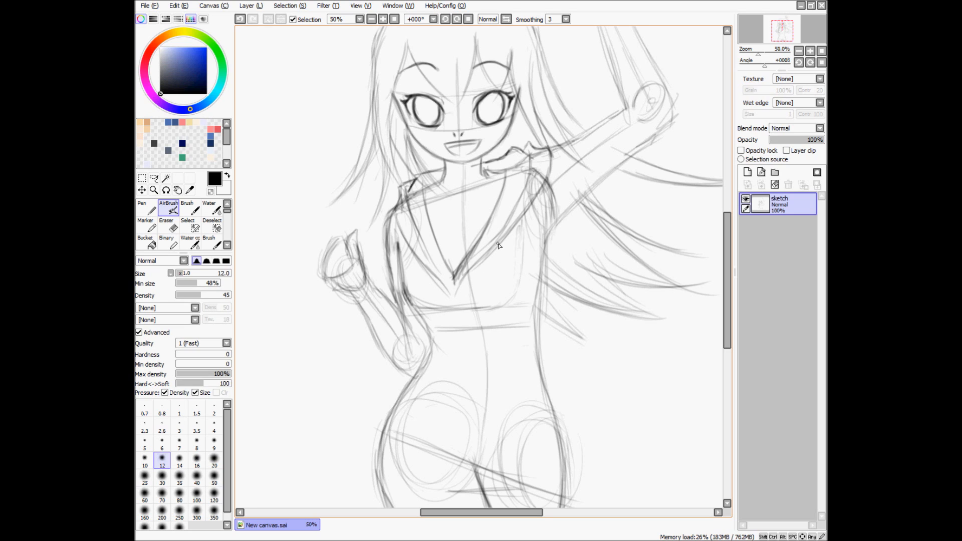
{"action": "key", "text": "e"}
{"action": "key", "text": "ctrl+z"}
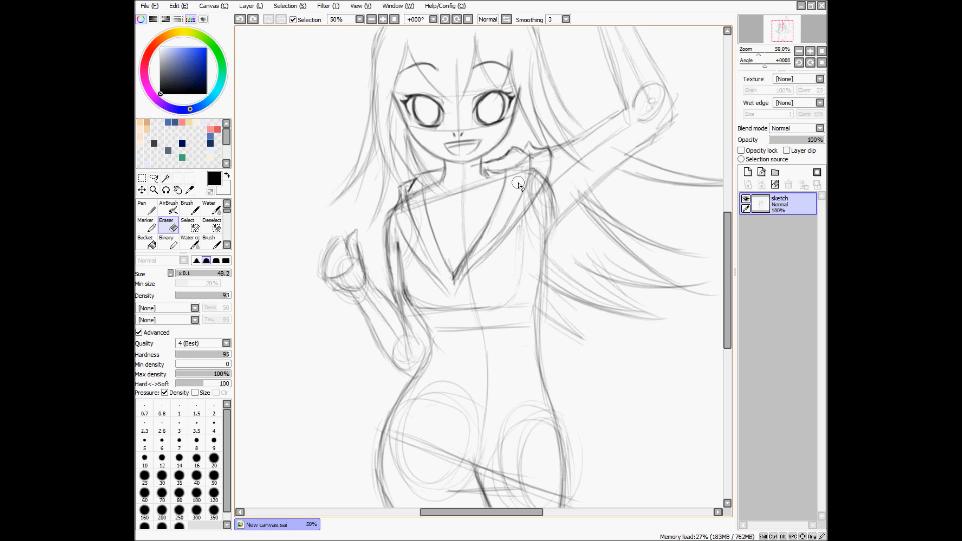
Step: Lasso the V neckline and collar area and skew it so the neckline point sits on the torso's centre line
{"action": "key", "text": "l"}
{"action": "mouse_move", "coordinate": [439, 202]}
{"action": "left_mouse_down"}
{"action": "mouse_move", "coordinate": [396, 220]}
{"action": "mouse_move", "coordinate": [396, 229]}
{"action": "mouse_move", "coordinate": [438, 296]}
{"action": "mouse_move", "coordinate": [455, 300]}
{"action": "mouse_move", "coordinate": [514, 240]}
{"action": "left_mouse_up"}
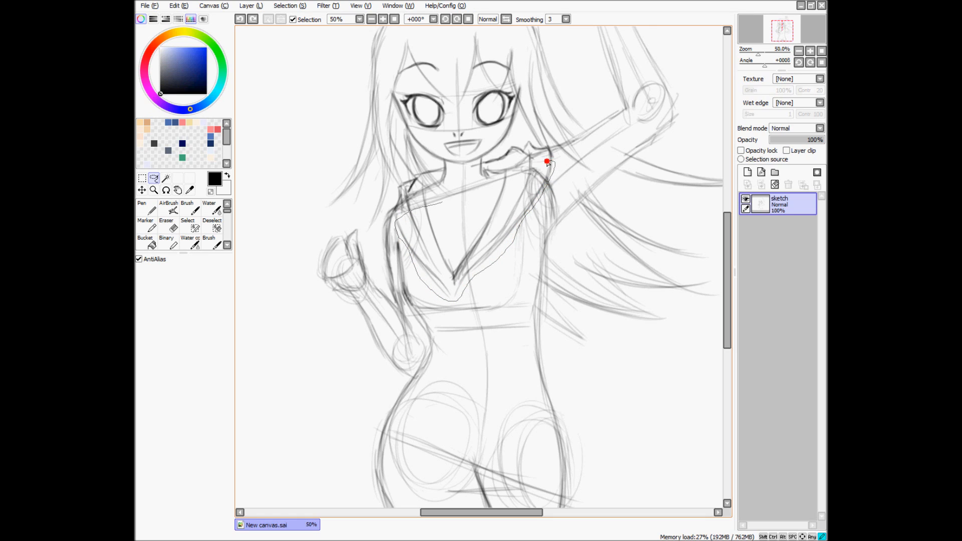
{"action": "left_click_drag", "start_coordinate": [509, 178], "coordinate": [463, 202]}
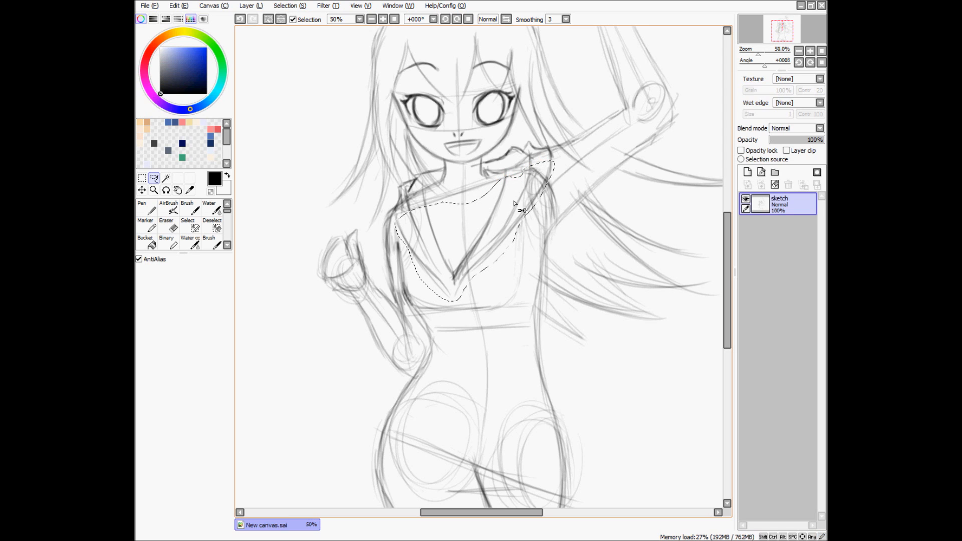
{"action": "key", "text": "ctrl+t"}
{"action": "left_click_drag", "start_coordinate": [474, 302], "coordinate": [497, 271]}
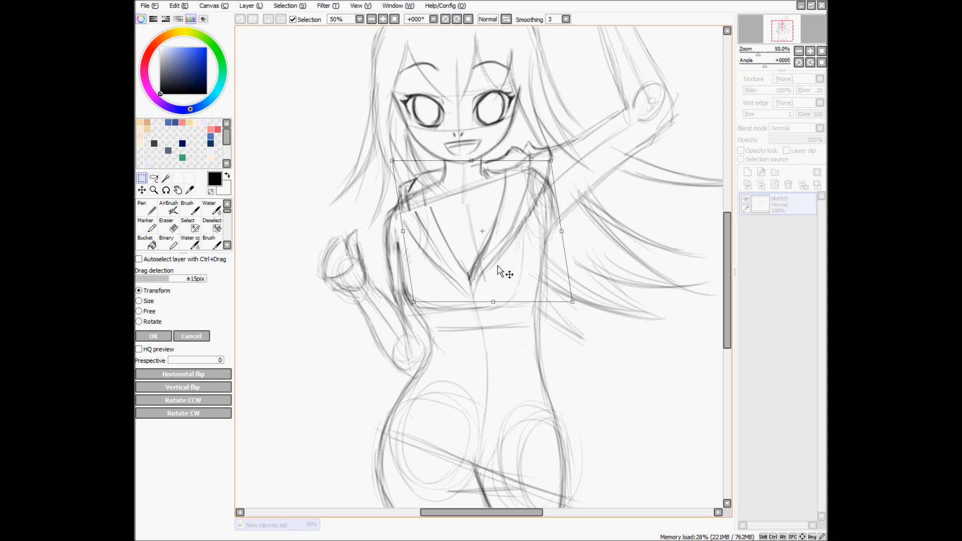
{"action": "left_click_drag", "start_coordinate": [393, 160], "coordinate": [384, 159]}
{"action": "left_click_drag", "start_coordinate": [496, 302], "coordinate": [498, 302]}
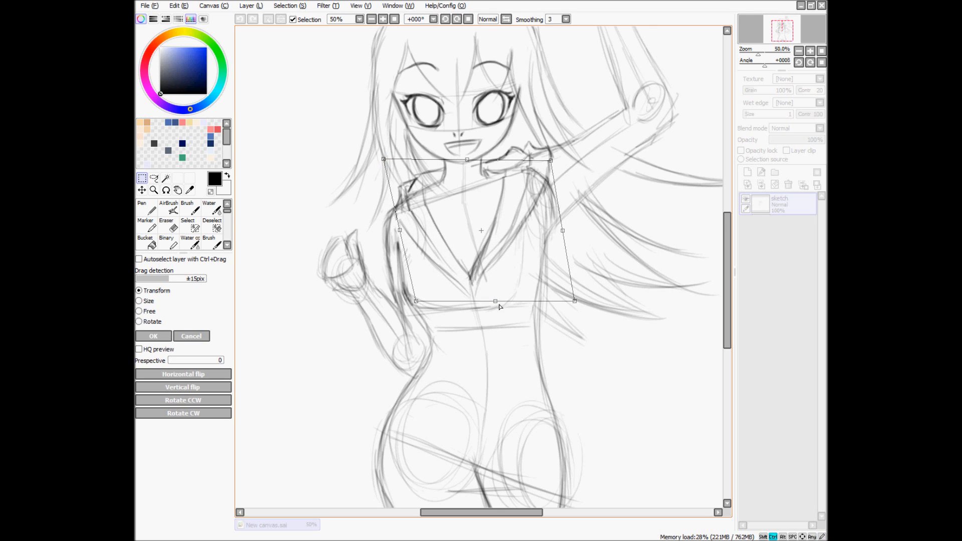
{"action": "key", "text": "Return"}
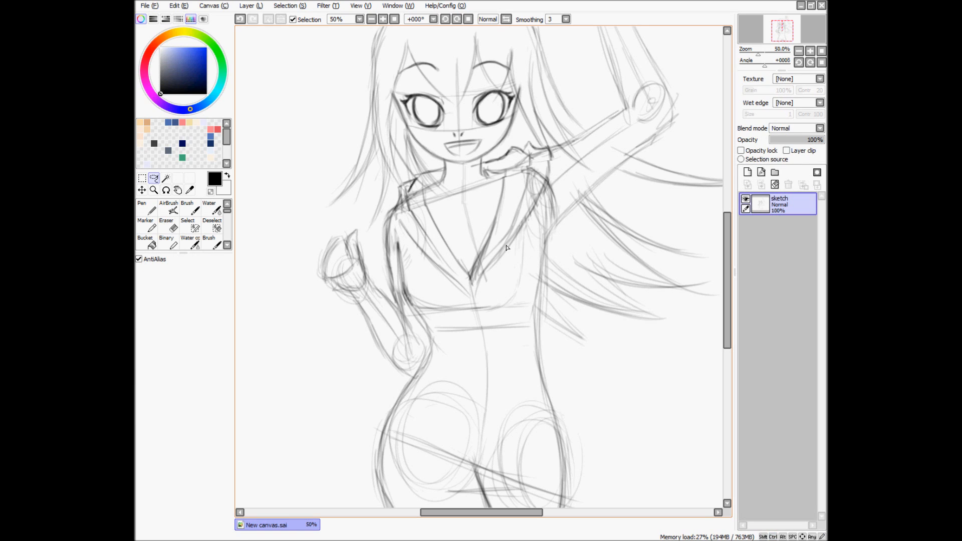
Step: Erase stray marks around the shifted neckline and redraw the chest centre line and both collar edges at the shoulders
{"action": "key", "text": "e"}
{"action": "mouse_move", "coordinate": [487, 258]}
{"action": "left_mouse_down"}
{"action": "mouse_move", "coordinate": [494, 262]}
{"action": "mouse_move", "coordinate": [483, 274]}
{"action": "left_mouse_up"}
{"action": "left_click_drag", "start_coordinate": [466, 214], "coordinate": [476, 256]}
{"action": "key", "text": "b"}
{"action": "left_click_drag", "start_coordinate": [462, 195], "coordinate": [464, 252]}
{"action": "mouse_move", "coordinate": [421, 192]}
{"action": "left_mouse_down"}
{"action": "mouse_move", "coordinate": [432, 221]}
{"action": "mouse_move", "coordinate": [427, 206]}
{"action": "mouse_move", "coordinate": [423, 231]}
{"action": "left_mouse_up"}
{"action": "left_click_drag", "start_coordinate": [405, 200], "coordinate": [425, 255]}
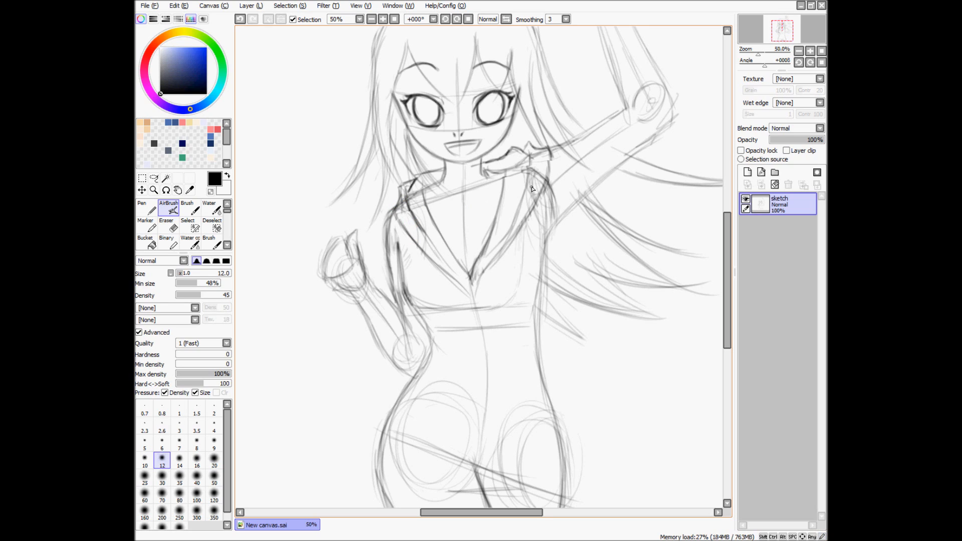
{"action": "mouse_move", "coordinate": [535, 158]}
{"action": "left_mouse_down"}
{"action": "mouse_move", "coordinate": [532, 150]}
{"action": "mouse_move", "coordinate": [521, 203]}
{"action": "left_mouse_up"}
{"action": "mouse_move", "coordinate": [548, 155]}
{"action": "left_mouse_down"}
{"action": "mouse_move", "coordinate": [500, 198]}
{"action": "mouse_move", "coordinate": [505, 166]}
{"action": "mouse_move", "coordinate": [496, 215]}
{"action": "left_mouse_up"}
Step: Darken the top's curved front centre line from the neckline point down over the abdomen to the crotch
{"action": "scroll", "coordinate": [494, 302], "scroll_direction": "down", "scroll_amount": 1}
{"action": "mouse_move", "coordinate": [494, 302]}
{"action": "left_mouse_down"}
{"action": "mouse_move", "coordinate": [469, 271]}
{"action": "mouse_move", "coordinate": [483, 370]}
{"action": "mouse_move", "coordinate": [485, 343]}
{"action": "mouse_move", "coordinate": [481, 405]}
{"action": "left_mouse_up"}
{"action": "scroll", "coordinate": [472, 282], "scroll_direction": "up", "scroll_amount": 1}
{"action": "left_click_drag", "start_coordinate": [485, 345], "coordinate": [482, 408]}
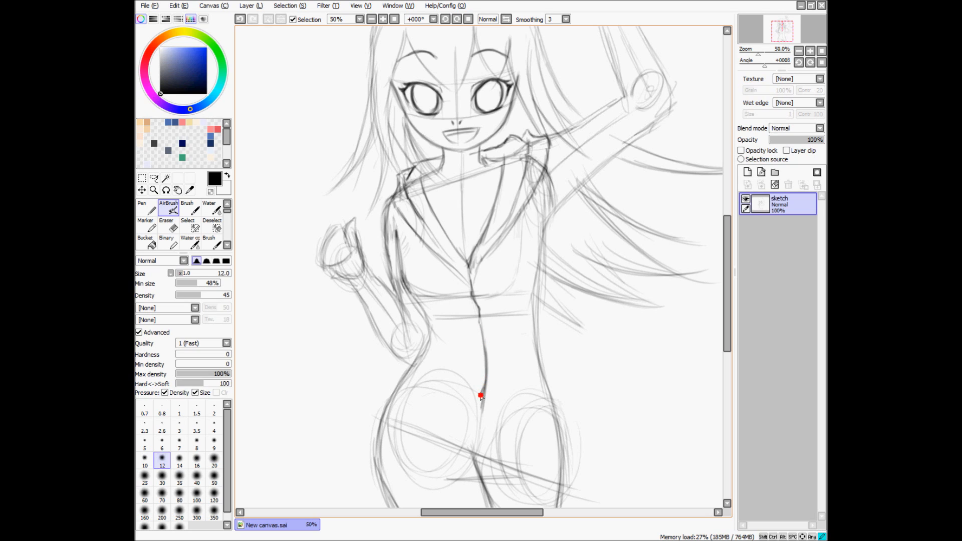
{"action": "left_click_drag", "start_coordinate": [482, 401], "coordinate": [473, 452]}
Step: Darken the torso's left-hand outline from the armpit through the waist to the hip, undoing the last stroke
{"action": "key", "text": "space"}
{"action": "left_click_drag", "start_coordinate": [459, 366], "coordinate": [458, 305]}
{"action": "left_click_drag", "start_coordinate": [396, 171], "coordinate": [403, 226]}
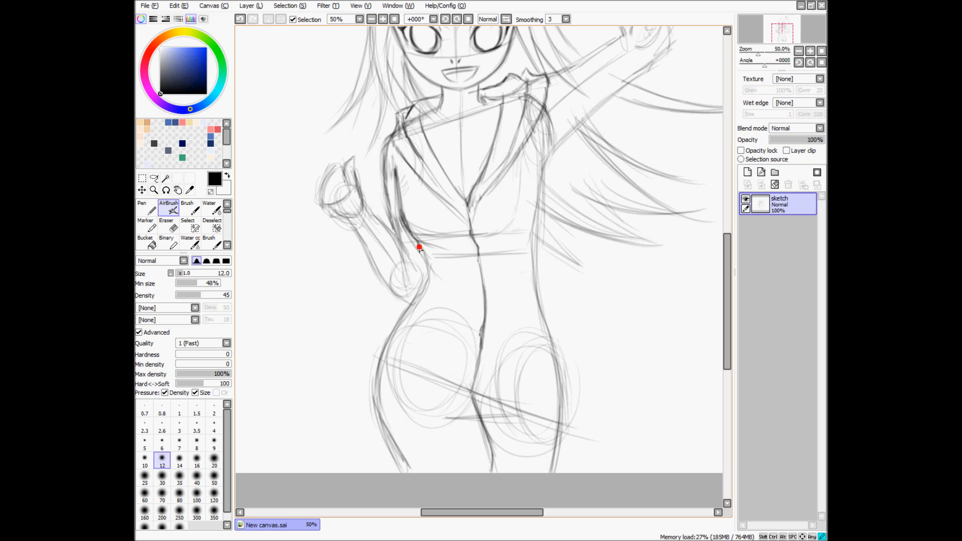
{"action": "left_click_drag", "start_coordinate": [420, 248], "coordinate": [453, 272]}
{"action": "left_click_drag", "start_coordinate": [427, 276], "coordinate": [454, 282]}
{"action": "mouse_move", "coordinate": [427, 277]}
{"action": "left_mouse_down"}
{"action": "mouse_move", "coordinate": [388, 335]}
{"action": "mouse_move", "coordinate": [372, 382]}
{"action": "mouse_move", "coordinate": [379, 389]}
{"action": "mouse_move", "coordinate": [373, 378]}
{"action": "left_mouse_up"}
{"action": "mouse_move", "coordinate": [393, 341]}
{"action": "left_mouse_down"}
{"action": "mouse_move", "coordinate": [377, 375]}
{"action": "mouse_move", "coordinate": [389, 331]}
{"action": "mouse_move", "coordinate": [375, 376]}
{"action": "mouse_move", "coordinate": [398, 348]}
{"action": "mouse_move", "coordinate": [375, 380]}
{"action": "mouse_move", "coordinate": [404, 354]}
{"action": "left_mouse_up"}
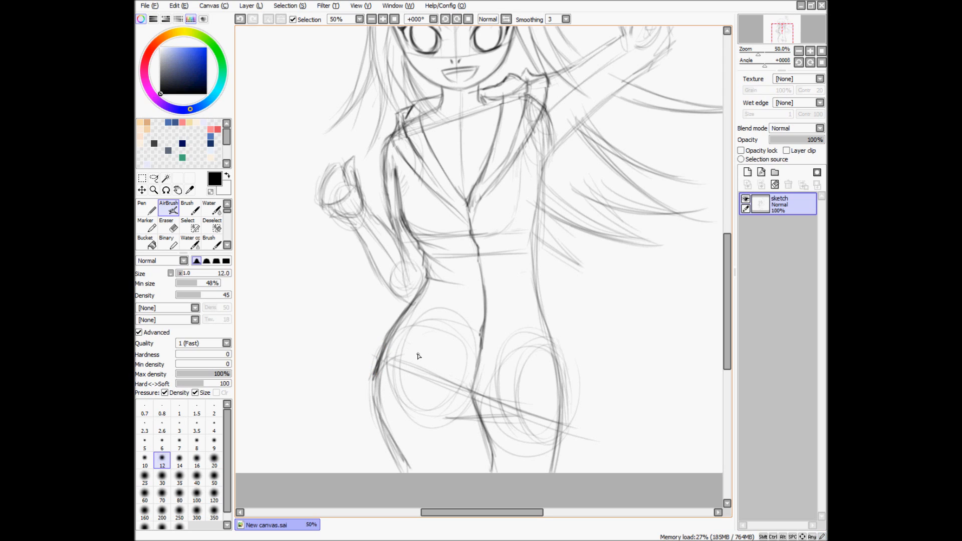
{"action": "key", "text": "ctrl+z"}
Step: Draw the top's curved hem, arching over the left-hand thigh, dipping at the centre and sweeping to the right-hand hip
{"action": "left_click_drag", "start_coordinate": [469, 379], "coordinate": [480, 418]}
{"action": "mouse_move", "coordinate": [375, 364]}
{"action": "left_mouse_down"}
{"action": "mouse_move", "coordinate": [373, 388]}
{"action": "mouse_move", "coordinate": [394, 370]}
{"action": "mouse_move", "coordinate": [373, 395]}
{"action": "mouse_move", "coordinate": [392, 366]}
{"action": "mouse_move", "coordinate": [419, 360]}
{"action": "left_mouse_up"}
{"action": "left_click_drag", "start_coordinate": [470, 388], "coordinate": [418, 357]}
{"action": "left_click_drag", "start_coordinate": [377, 392], "coordinate": [423, 355]}
{"action": "mouse_move", "coordinate": [472, 397]}
{"action": "left_mouse_down"}
{"action": "mouse_move", "coordinate": [440, 360]}
{"action": "mouse_move", "coordinate": [376, 387]}
{"action": "mouse_move", "coordinate": [459, 365]}
{"action": "mouse_move", "coordinate": [472, 393]}
{"action": "mouse_move", "coordinate": [495, 405]}
{"action": "left_mouse_up"}
{"action": "mouse_move", "coordinate": [456, 367]}
{"action": "left_mouse_down"}
{"action": "mouse_move", "coordinate": [494, 408]}
{"action": "mouse_move", "coordinate": [515, 413]}
{"action": "left_mouse_up"}
{"action": "left_click_drag", "start_coordinate": [473, 386], "coordinate": [513, 405]}
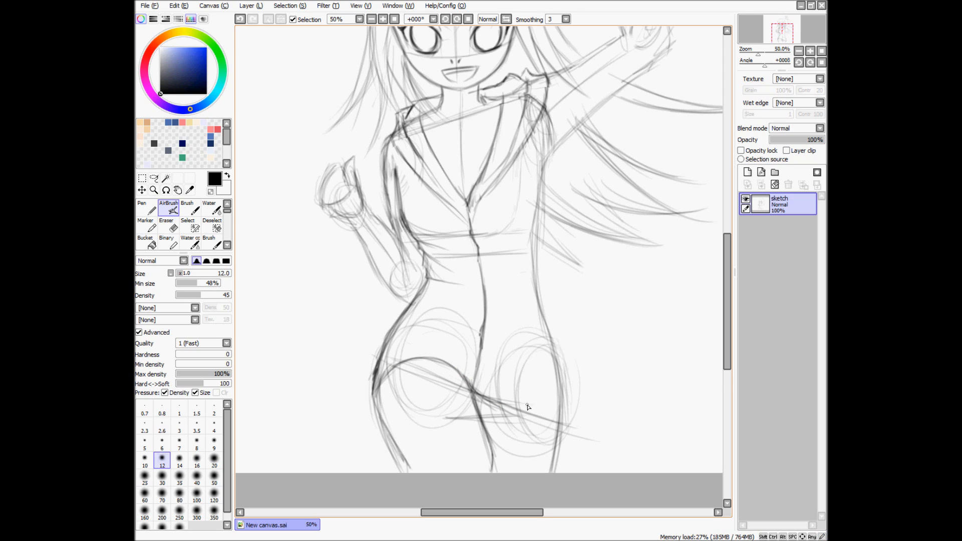
{"action": "mouse_move", "coordinate": [476, 395]}
{"action": "left_mouse_down"}
{"action": "mouse_move", "coordinate": [555, 388]}
{"action": "mouse_move", "coordinate": [486, 396]}
{"action": "left_mouse_up"}
{"action": "left_click_drag", "start_coordinate": [563, 382], "coordinate": [467, 389]}
Step: Darken the torso's right-hand outline from below the armpit through the waist to the hip
{"action": "mouse_move", "coordinate": [562, 385]}
{"action": "left_mouse_down"}
{"action": "mouse_move", "coordinate": [487, 392]}
{"action": "mouse_move", "coordinate": [556, 383]}
{"action": "mouse_move", "coordinate": [541, 309]}
{"action": "left_mouse_up"}
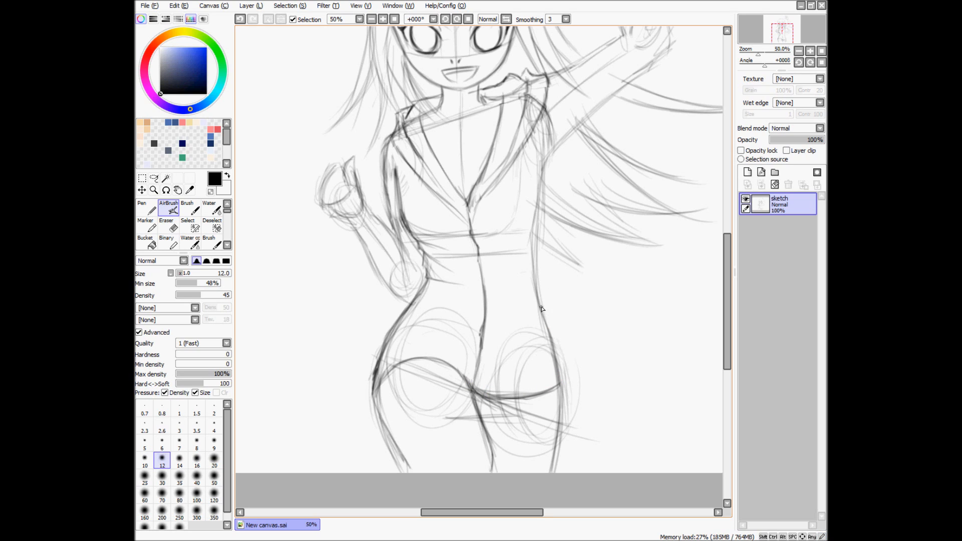
{"action": "left_click_drag", "start_coordinate": [541, 170], "coordinate": [535, 245]}
{"action": "left_click_drag", "start_coordinate": [536, 203], "coordinate": [532, 265]}
{"action": "left_click_drag", "start_coordinate": [533, 221], "coordinate": [546, 336]}
Step: Flare the top outward at both hips and add a second curved line below the hem
{"action": "key", "text": "e"}
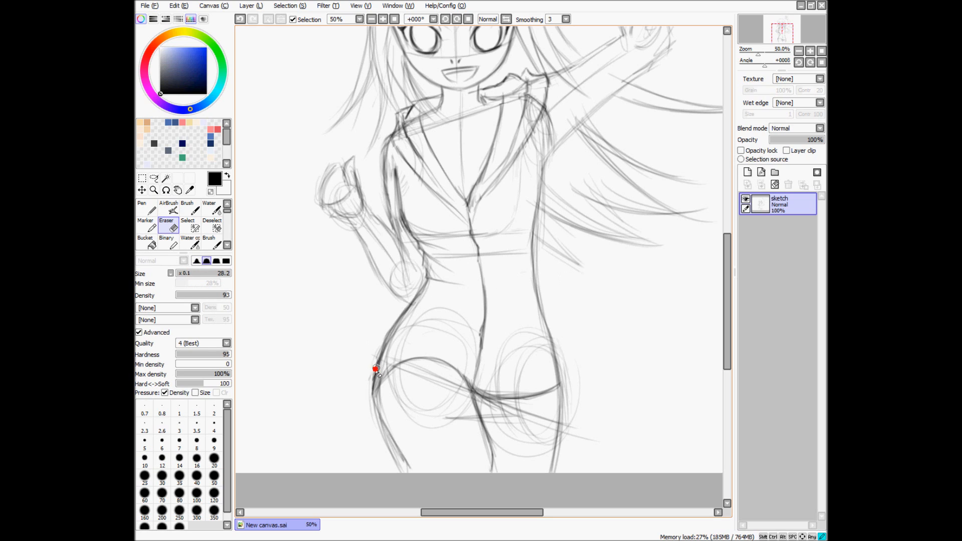
{"action": "key", "text": "e"}
{"action": "mouse_move", "coordinate": [380, 351]}
{"action": "left_mouse_down"}
{"action": "mouse_move", "coordinate": [369, 376]}
{"action": "mouse_move", "coordinate": [380, 357]}
{"action": "mouse_move", "coordinate": [370, 385]}
{"action": "mouse_move", "coordinate": [371, 376]}
{"action": "mouse_move", "coordinate": [376, 408]}
{"action": "mouse_move", "coordinate": [388, 371]}
{"action": "left_mouse_up"}
{"action": "mouse_move", "coordinate": [376, 409]}
{"action": "left_mouse_down"}
{"action": "mouse_move", "coordinate": [397, 375]}
{"action": "mouse_move", "coordinate": [441, 369]}
{"action": "mouse_move", "coordinate": [492, 424]}
{"action": "mouse_move", "coordinate": [484, 407]}
{"action": "mouse_move", "coordinate": [529, 418]}
{"action": "mouse_move", "coordinate": [559, 411]}
{"action": "left_mouse_up"}
{"action": "mouse_move", "coordinate": [562, 404]}
{"action": "left_mouse_down"}
{"action": "mouse_move", "coordinate": [507, 418]}
{"action": "mouse_move", "coordinate": [484, 412]}
{"action": "mouse_move", "coordinate": [551, 414]}
{"action": "mouse_move", "coordinate": [479, 410]}
{"action": "left_mouse_up"}
{"action": "mouse_move", "coordinate": [560, 384]}
{"action": "left_mouse_down"}
{"action": "mouse_move", "coordinate": [562, 408]}
{"action": "mouse_move", "coordinate": [566, 350]}
{"action": "mouse_move", "coordinate": [562, 379]}
{"action": "mouse_move", "coordinate": [531, 264]}
{"action": "left_mouse_up"}
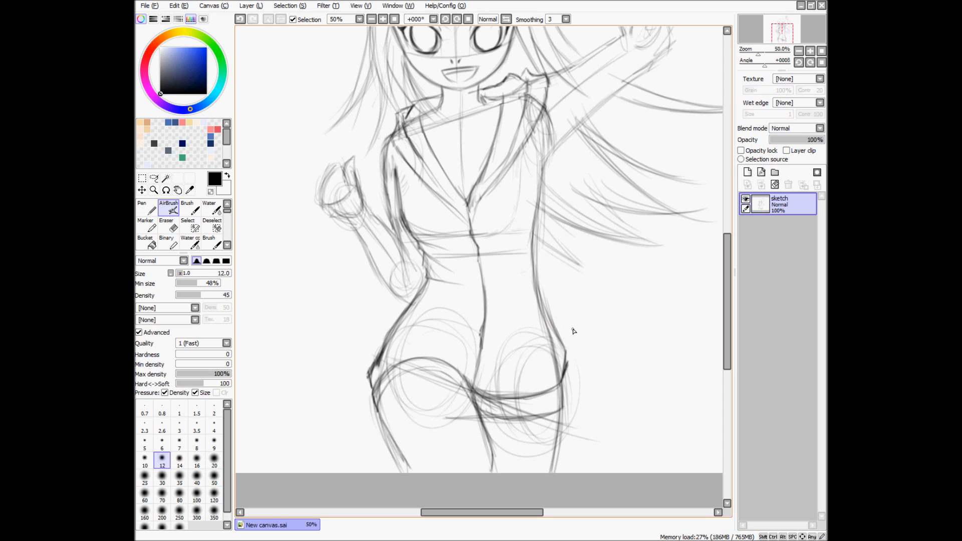
Step: Erase and rework the right-hand hip flare, blending it into a darker continuous side line up to the waist
{"action": "key", "text": "e"}
{"action": "left_click_drag", "start_coordinate": [554, 320], "coordinate": [568, 361]}
{"action": "key", "text": "v"}
{"action": "mouse_move", "coordinate": [546, 311]}
{"action": "left_mouse_down"}
{"action": "mouse_move", "coordinate": [561, 383]}
{"action": "mouse_move", "coordinate": [563, 346]}
{"action": "mouse_move", "coordinate": [560, 377]}
{"action": "mouse_move", "coordinate": [544, 300]}
{"action": "left_mouse_up"}
{"action": "mouse_move", "coordinate": [390, 336]}
{"action": "left_mouse_down"}
{"action": "mouse_move", "coordinate": [371, 350]}
{"action": "mouse_move", "coordinate": [369, 383]}
{"action": "mouse_move", "coordinate": [382, 333]}
{"action": "left_mouse_up"}
{"action": "left_click_drag", "start_coordinate": [561, 351], "coordinate": [546, 310]}
{"action": "left_click_drag", "start_coordinate": [543, 272], "coordinate": [548, 318]}
{"action": "left_click_drag", "start_coordinate": [547, 238], "coordinate": [539, 306]}
{"action": "left_click_drag", "start_coordinate": [543, 260], "coordinate": [540, 334]}
{"action": "left_click_drag", "start_coordinate": [538, 286], "coordinate": [553, 363]}
{"action": "mouse_move", "coordinate": [539, 316]}
{"action": "left_mouse_down"}
{"action": "mouse_move", "coordinate": [557, 377]}
{"action": "mouse_move", "coordinate": [539, 307]}
{"action": "mouse_move", "coordinate": [544, 349]}
{"action": "left_mouse_up"}
{"action": "left_click_drag", "start_coordinate": [536, 285], "coordinate": [540, 331]}
{"action": "left_click_drag", "start_coordinate": [539, 307], "coordinate": [542, 262]}
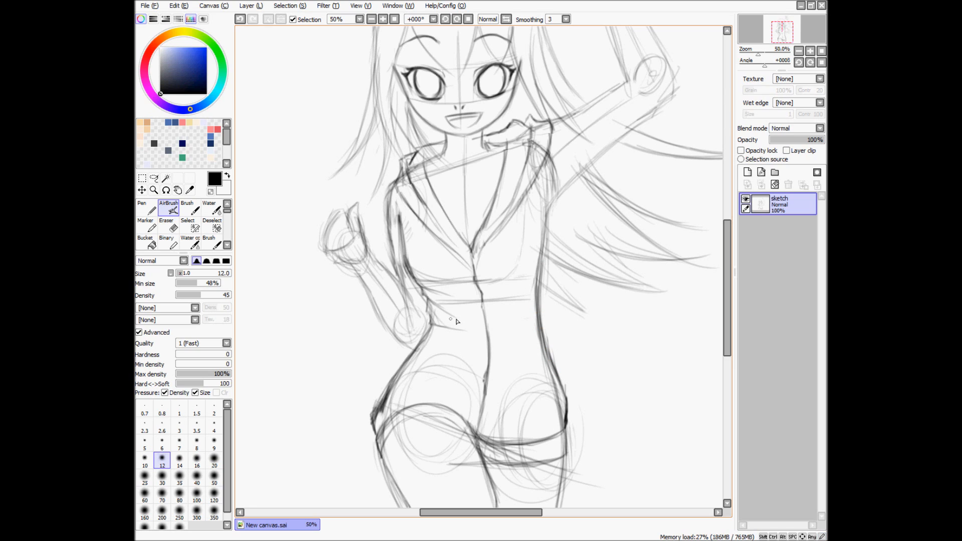
{"action": "left_click_drag", "start_coordinate": [537, 257], "coordinate": [541, 300]}
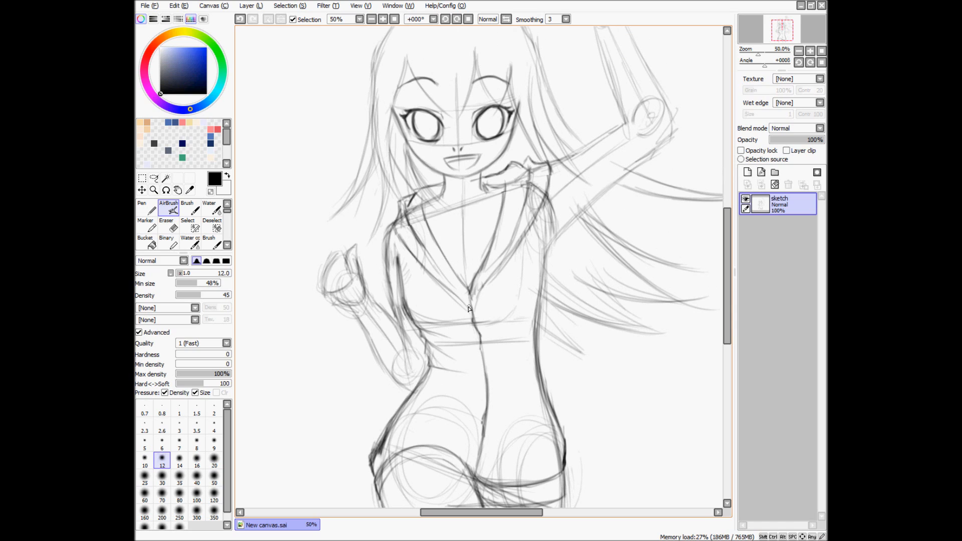
Step: Erase the right-hand part of the waist guide and add light fabric folds on both sides of the waist
{"action": "key", "text": "e"}
{"action": "left_click_drag", "start_coordinate": [522, 344], "coordinate": [490, 342]}
{"action": "key", "text": "v"}
{"action": "left_click_drag", "start_coordinate": [530, 389], "coordinate": [541, 395]}
{"action": "mouse_move", "coordinate": [450, 353]}
{"action": "left_mouse_down"}
{"action": "mouse_move", "coordinate": [421, 385]}
{"action": "mouse_move", "coordinate": [432, 381]}
{"action": "left_mouse_up"}
Step: Try diagonal folds across the waist, undo them, and redraw them radiating from the centre line
{"action": "scroll", "coordinate": [550, 396], "scroll_direction": "down", "scroll_amount": 2}
{"action": "scroll", "coordinate": [529, 344], "scroll_direction": "up", "scroll_amount": 1}
{"action": "left_click_drag", "start_coordinate": [504, 309], "coordinate": [526, 332]}
{"action": "mouse_move", "coordinate": [506, 308]}
{"action": "left_mouse_down"}
{"action": "mouse_move", "coordinate": [519, 326]}
{"action": "mouse_move", "coordinate": [489, 311]}
{"action": "mouse_move", "coordinate": [473, 324]}
{"action": "mouse_move", "coordinate": [488, 310]}
{"action": "mouse_move", "coordinate": [465, 327]}
{"action": "left_mouse_up"}
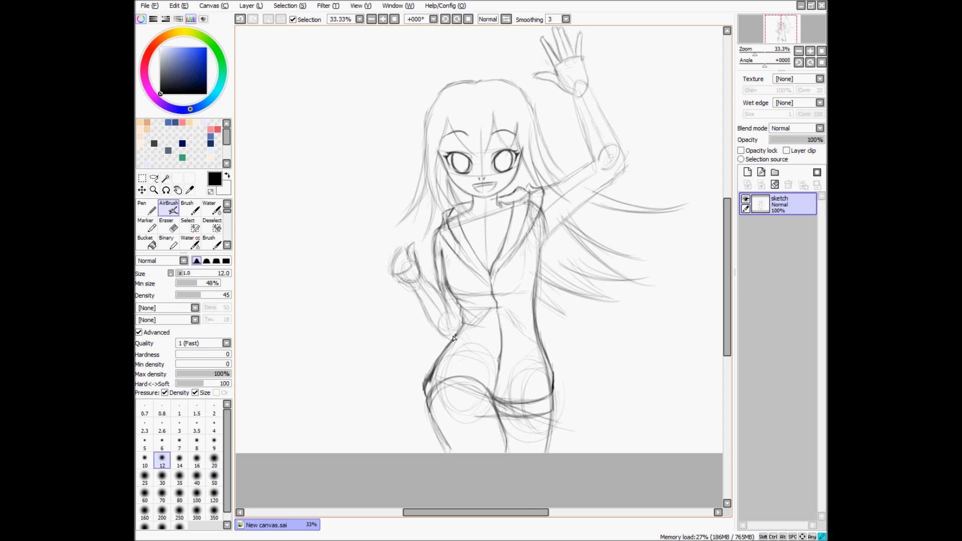
{"action": "key", "text": "ctrl+z"}
{"action": "key", "text": "ctrl+z"}
{"action": "key", "text": "ctrl+z"}
{"action": "left_click_drag", "start_coordinate": [492, 310], "coordinate": [468, 328]}
{"action": "mouse_move", "coordinate": [486, 311]}
{"action": "left_mouse_down"}
{"action": "mouse_move", "coordinate": [457, 336]}
{"action": "mouse_move", "coordinate": [513, 324]}
{"action": "left_mouse_up"}
{"action": "mouse_move", "coordinate": [516, 326]}
{"action": "left_mouse_down"}
{"action": "mouse_move", "coordinate": [515, 388]}
{"action": "mouse_move", "coordinate": [514, 337]}
{"action": "left_mouse_up"}
Step: Draw the sleeve cuff at the raised wrist and the sleeve's inner edge down past the elbow to the shoulder
{"action": "scroll", "coordinate": [513, 337], "scroll_direction": "up", "scroll_amount": 1}
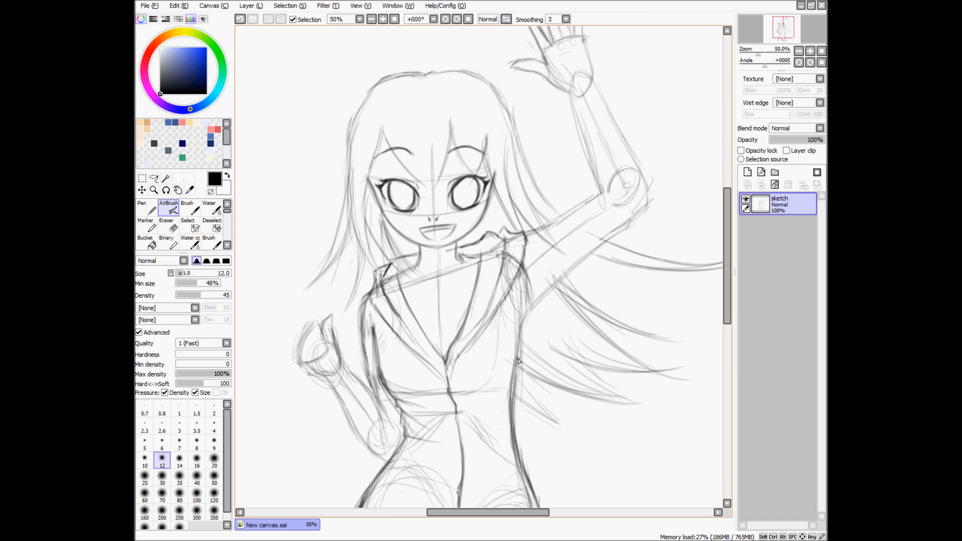
{"action": "scroll", "coordinate": [554, 305], "scroll_direction": "down", "scroll_amount": 1}
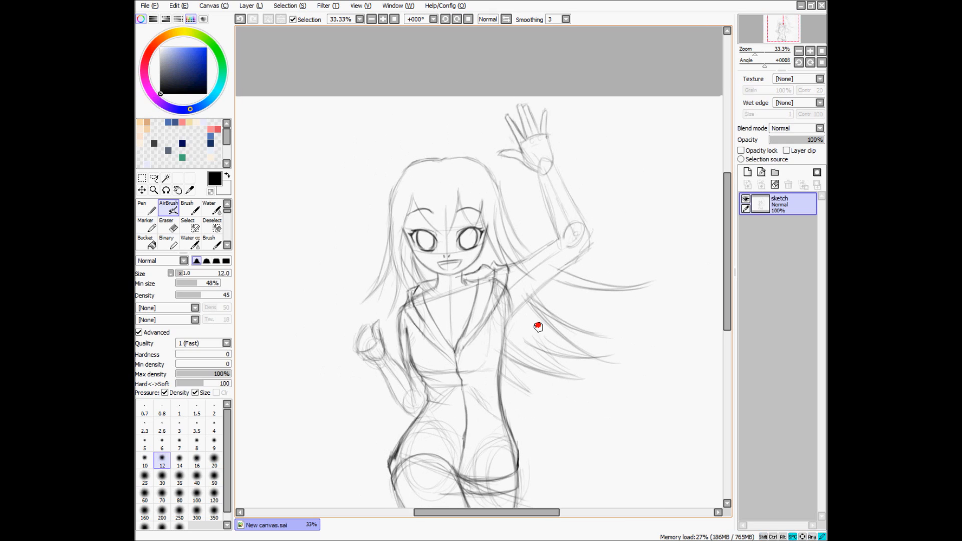
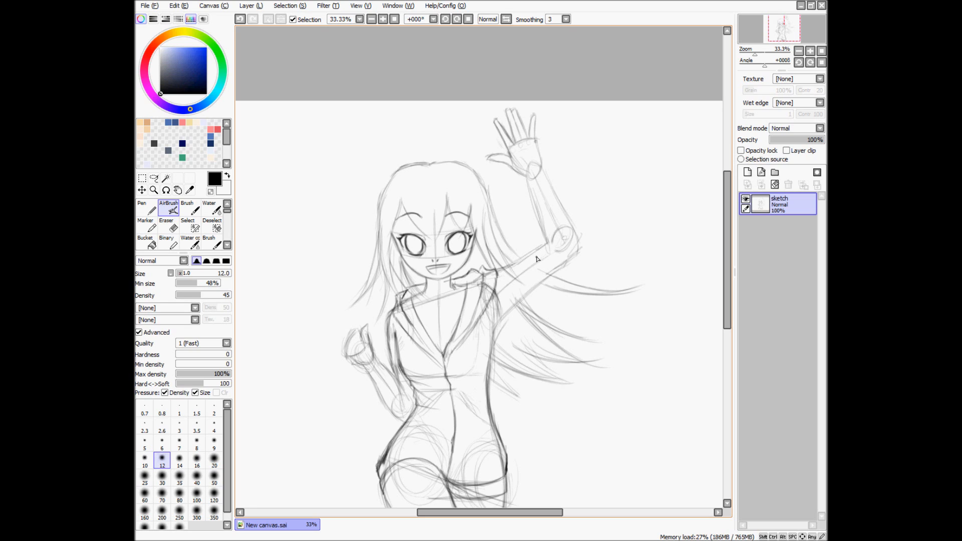
{"action": "left_click_drag", "start_coordinate": [514, 317], "coordinate": [503, 331]}
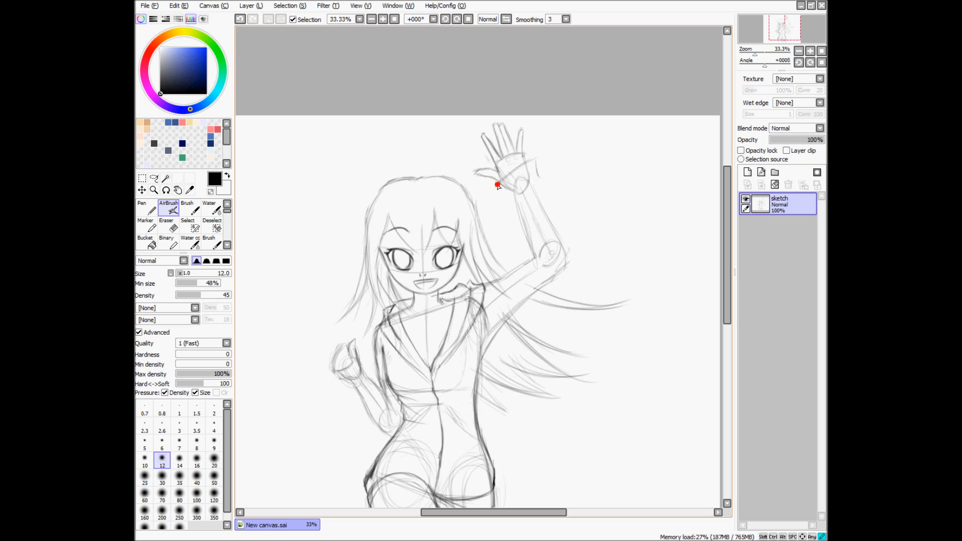
{"action": "mouse_move", "coordinate": [534, 160]}
{"action": "left_mouse_down"}
{"action": "mouse_move", "coordinate": [538, 179]}
{"action": "mouse_move", "coordinate": [513, 193]}
{"action": "mouse_move", "coordinate": [508, 211]}
{"action": "left_mouse_up"}
{"action": "mouse_move", "coordinate": [517, 229]}
{"action": "left_mouse_down"}
{"action": "mouse_move", "coordinate": [535, 248]}
{"action": "mouse_move", "coordinate": [507, 218]}
{"action": "mouse_move", "coordinate": [551, 261]}
{"action": "mouse_move", "coordinate": [532, 250]}
{"action": "mouse_move", "coordinate": [517, 264]}
{"action": "mouse_move", "coordinate": [528, 248]}
{"action": "mouse_move", "coordinate": [520, 263]}
{"action": "mouse_move", "coordinate": [531, 256]}
{"action": "mouse_move", "coordinate": [485, 284]}
{"action": "left_mouse_up"}
{"action": "left_click_drag", "start_coordinate": [527, 248], "coordinate": [541, 270]}
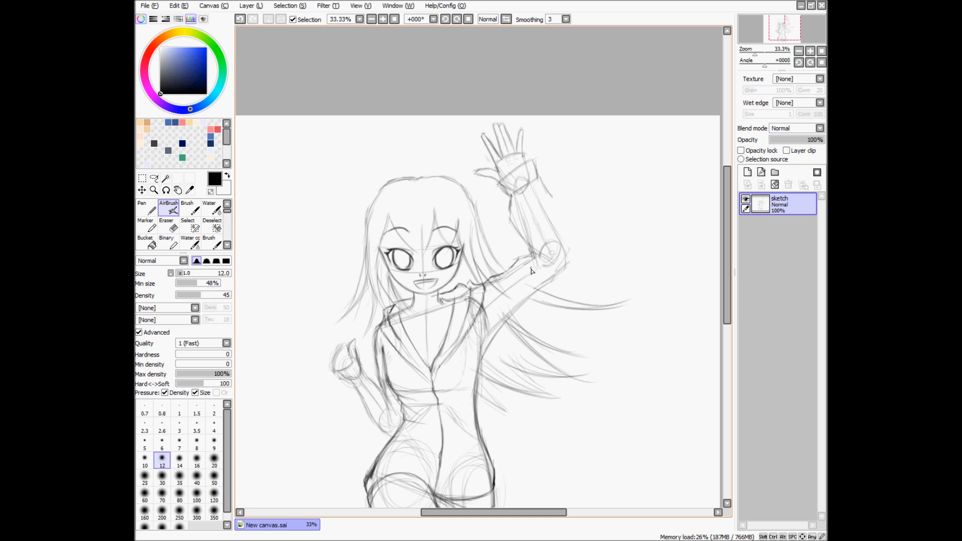
{"action": "mouse_move", "coordinate": [532, 256]}
{"action": "left_mouse_down"}
{"action": "mouse_move", "coordinate": [515, 278]}
{"action": "mouse_move", "coordinate": [529, 260]}
{"action": "mouse_move", "coordinate": [504, 282]}
{"action": "mouse_move", "coordinate": [497, 276]}
{"action": "mouse_move", "coordinate": [508, 268]}
{"action": "mouse_move", "coordinate": [493, 275]}
{"action": "mouse_move", "coordinate": [514, 267]}
{"action": "left_mouse_up"}
{"action": "mouse_move", "coordinate": [512, 268]}
{"action": "left_mouse_down"}
{"action": "mouse_move", "coordinate": [506, 282]}
{"action": "mouse_move", "coordinate": [517, 258]}
{"action": "mouse_move", "coordinate": [518, 278]}
{"action": "left_mouse_up"}
Step: Draw the raised sleeve's outer edge from the cuff around the elbow and along the upper arm to the armpit
{"action": "mouse_move", "coordinate": [542, 186]}
{"action": "left_mouse_down"}
{"action": "mouse_move", "coordinate": [569, 256]}
{"action": "mouse_move", "coordinate": [565, 246]}
{"action": "mouse_move", "coordinate": [562, 282]}
{"action": "mouse_move", "coordinate": [568, 258]}
{"action": "mouse_move", "coordinate": [568, 277]}
{"action": "mouse_move", "coordinate": [539, 298]}
{"action": "mouse_move", "coordinate": [557, 281]}
{"action": "left_mouse_up"}
{"action": "left_click_drag", "start_coordinate": [565, 275], "coordinate": [559, 281]}
{"action": "left_click_drag", "start_coordinate": [561, 279], "coordinate": [534, 296]}
{"action": "left_click_drag", "start_coordinate": [555, 282], "coordinate": [521, 307]}
{"action": "left_click_drag", "start_coordinate": [536, 293], "coordinate": [501, 328]}
{"action": "left_click_drag", "start_coordinate": [527, 300], "coordinate": [495, 332]}
{"action": "mouse_move", "coordinate": [559, 277]}
{"action": "left_mouse_down"}
{"action": "mouse_move", "coordinate": [536, 292]}
{"action": "mouse_move", "coordinate": [571, 266]}
{"action": "left_mouse_up"}
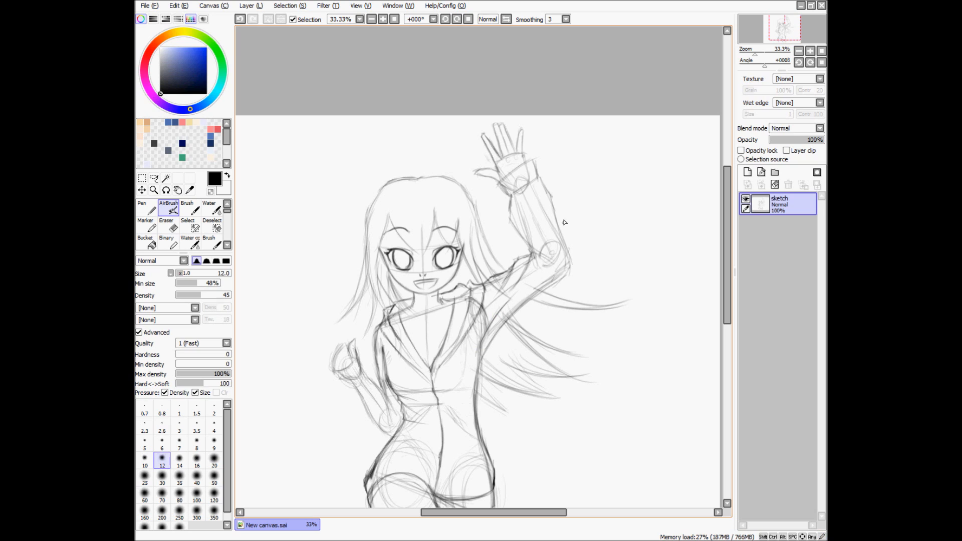
Step: Try fold lines inside the raised forearm's sleeve, undoing misplaced strokes
{"action": "mouse_move", "coordinate": [521, 214]}
{"action": "left_mouse_down"}
{"action": "mouse_move", "coordinate": [557, 256]}
{"action": "mouse_move", "coordinate": [532, 235]}
{"action": "mouse_move", "coordinate": [560, 252]}
{"action": "left_mouse_up"}
{"action": "key", "text": "ctrl+z"}
{"action": "left_click_drag", "start_coordinate": [510, 207], "coordinate": [537, 246]}
{"action": "key", "text": "ctrl+z"}
Step: Draw the lowered arm's cuff around the wrist and rough in both edges of the forearm sleeve
{"action": "scroll", "coordinate": [521, 299], "scroll_direction": "up", "scroll_amount": 2}
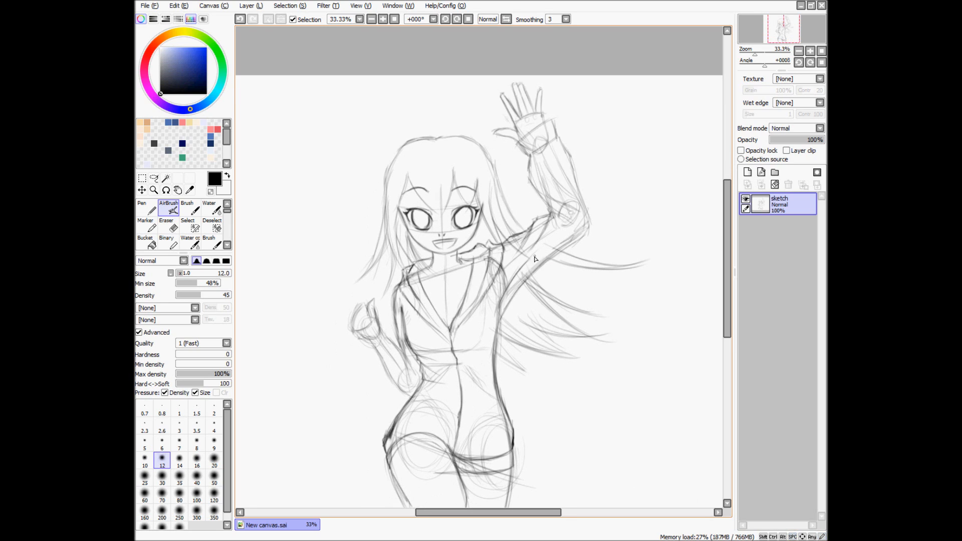
{"action": "mouse_move", "coordinate": [447, 289]}
{"action": "left_mouse_down"}
{"action": "mouse_move", "coordinate": [394, 249]}
{"action": "mouse_move", "coordinate": [391, 259]}
{"action": "mouse_move", "coordinate": [403, 220]}
{"action": "mouse_move", "coordinate": [397, 237]}
{"action": "mouse_move", "coordinate": [407, 249]}
{"action": "mouse_move", "coordinate": [396, 237]}
{"action": "mouse_move", "coordinate": [390, 259]}
{"action": "mouse_move", "coordinate": [390, 268]}
{"action": "mouse_move", "coordinate": [391, 251]}
{"action": "mouse_move", "coordinate": [401, 325]}
{"action": "left_mouse_up"}
{"action": "left_click_drag", "start_coordinate": [393, 290], "coordinate": [403, 332]}
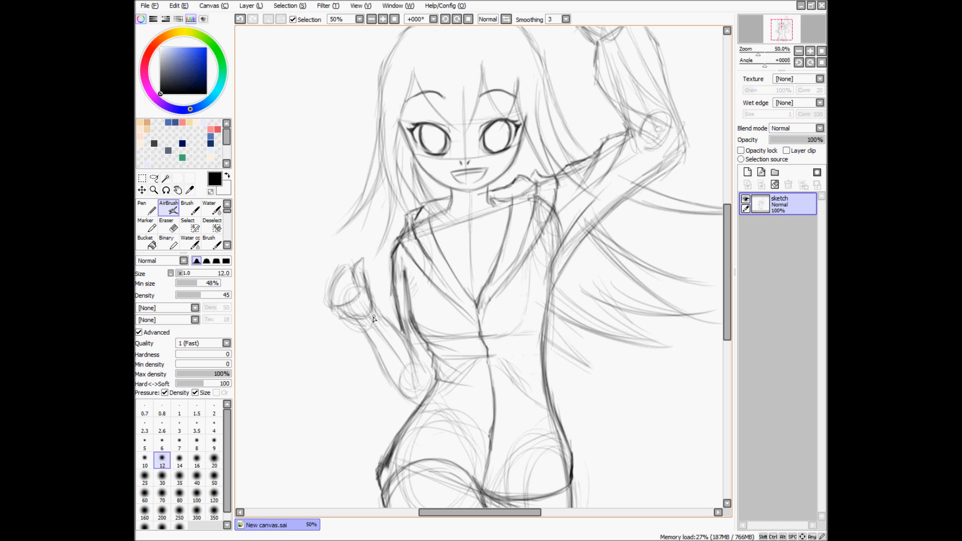
{"action": "mouse_move", "coordinate": [355, 281]}
{"action": "left_mouse_down"}
{"action": "mouse_move", "coordinate": [359, 298]}
{"action": "mouse_move", "coordinate": [346, 270]}
{"action": "mouse_move", "coordinate": [326, 298]}
{"action": "mouse_move", "coordinate": [332, 307]}
{"action": "mouse_move", "coordinate": [361, 275]}
{"action": "mouse_move", "coordinate": [371, 274]}
{"action": "mouse_move", "coordinate": [376, 293]}
{"action": "mouse_move", "coordinate": [335, 318]}
{"action": "left_mouse_up"}
{"action": "mouse_move", "coordinate": [376, 279]}
{"action": "left_mouse_down"}
{"action": "mouse_move", "coordinate": [377, 304]}
{"action": "mouse_move", "coordinate": [369, 275]}
{"action": "mouse_move", "coordinate": [333, 300]}
{"action": "mouse_move", "coordinate": [368, 276]}
{"action": "mouse_move", "coordinate": [378, 296]}
{"action": "mouse_move", "coordinate": [334, 321]}
{"action": "mouse_move", "coordinate": [343, 336]}
{"action": "mouse_move", "coordinate": [390, 300]}
{"action": "mouse_move", "coordinate": [422, 350]}
{"action": "left_mouse_up"}
{"action": "left_click_drag", "start_coordinate": [344, 332], "coordinate": [415, 404]}
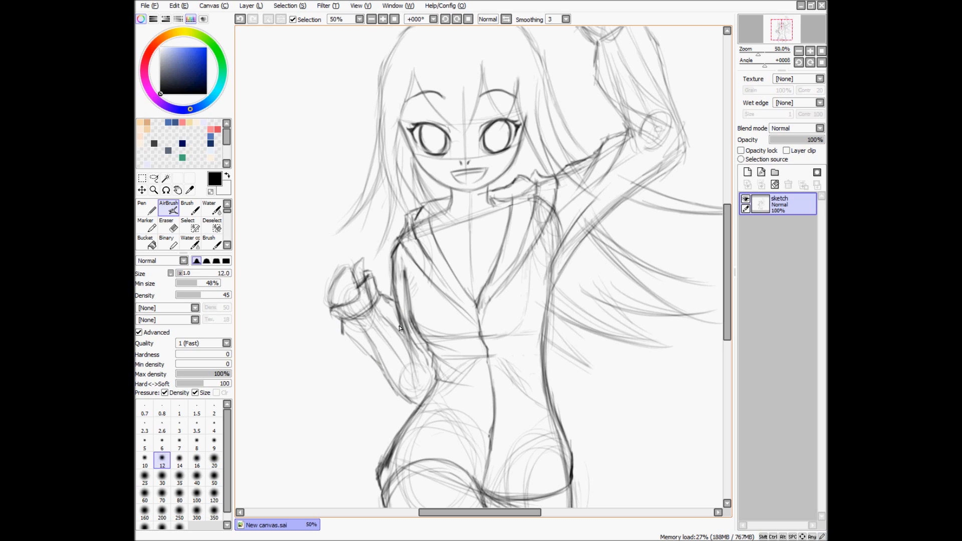
Step: Add folds inside the lowered forearm's sleeve and strengthen its outer edge around the elbow and the upper arm line
{"action": "left_click_drag", "start_coordinate": [403, 342], "coordinate": [413, 380]}
{"action": "mouse_move", "coordinate": [404, 333]}
{"action": "left_mouse_down"}
{"action": "mouse_move", "coordinate": [428, 386]}
{"action": "mouse_move", "coordinate": [434, 370]}
{"action": "left_mouse_up"}
{"action": "left_click_drag", "start_coordinate": [349, 337], "coordinate": [395, 397]}
{"action": "left_click_drag", "start_coordinate": [390, 389], "coordinate": [420, 406]}
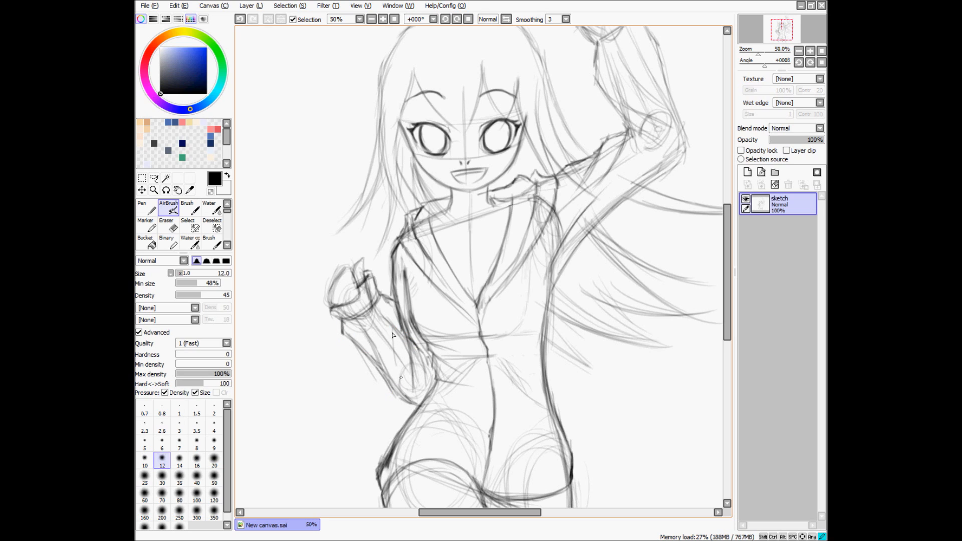
{"action": "key", "text": "e"}
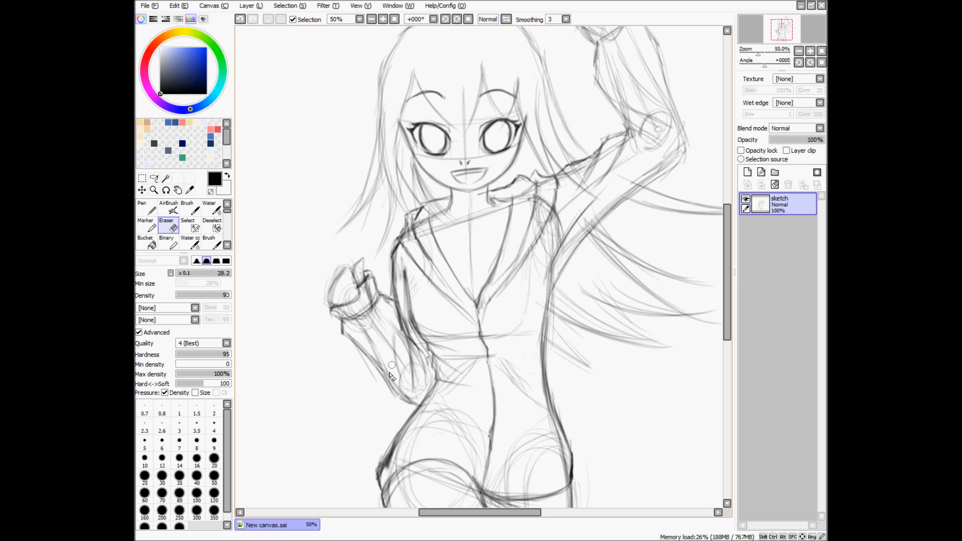
{"action": "key", "text": "e"}
{"action": "left_click_drag", "start_coordinate": [405, 278], "coordinate": [405, 266]}
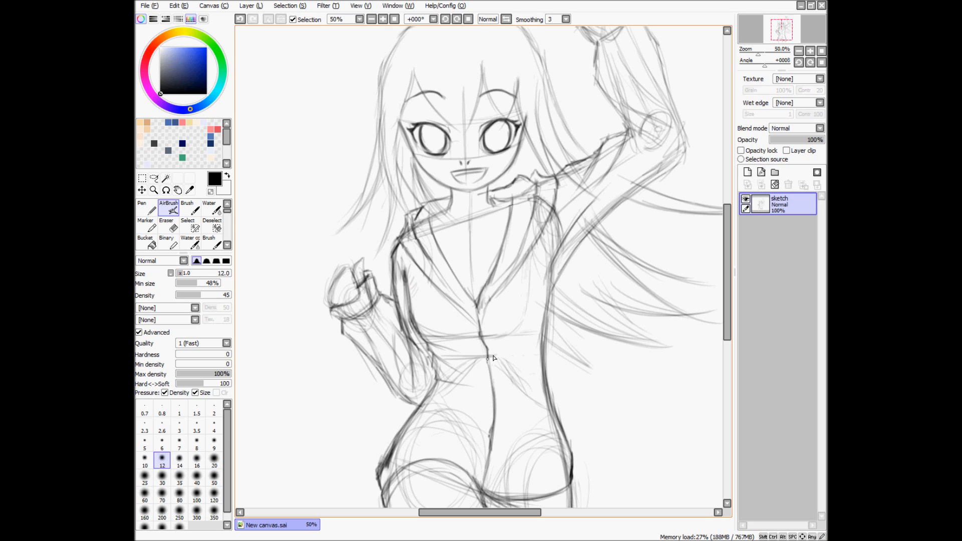
Step: Erase the remaining waist guide and the left-hand end of the under-bust line, and redraw that line's middle section
{"action": "key", "text": "e"}
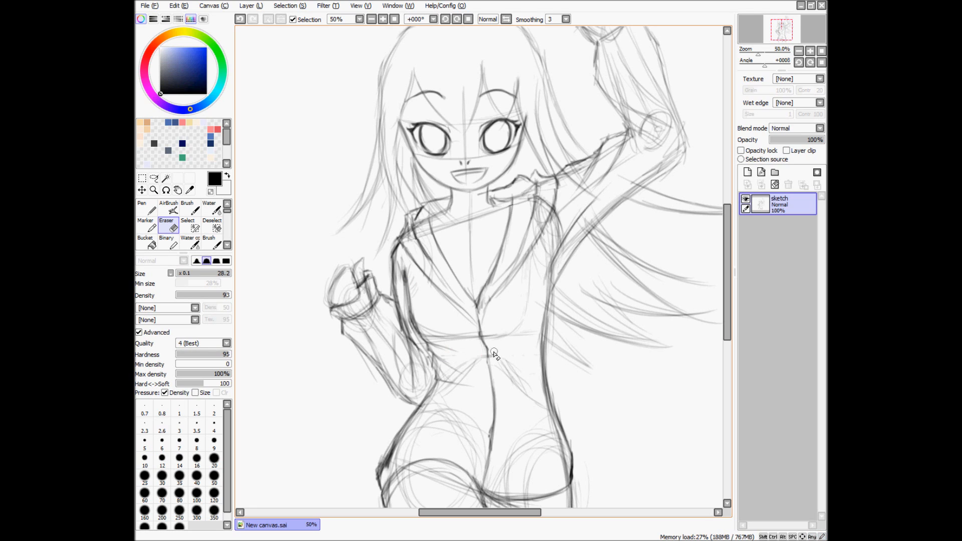
{"action": "key", "text": "b"}
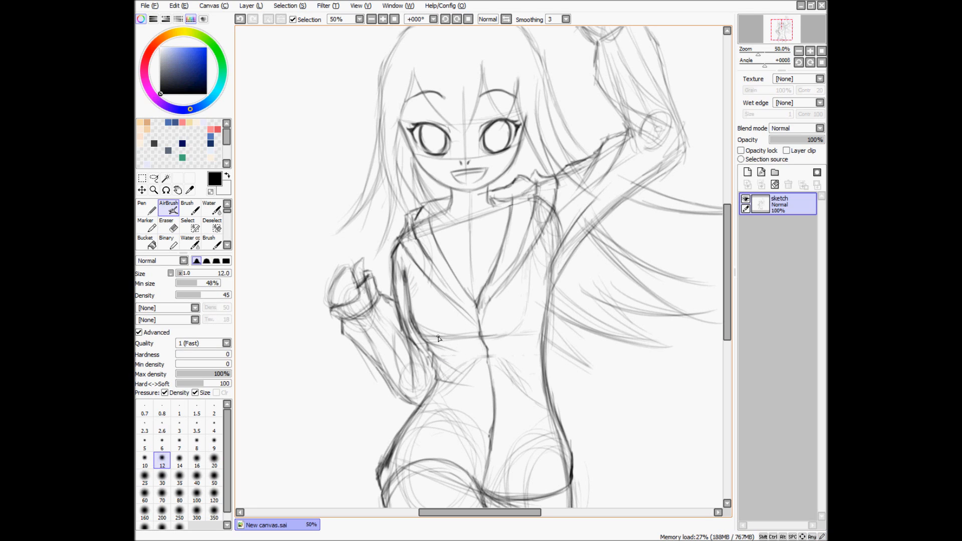
{"action": "key", "text": "e"}
{"action": "left_click_drag", "start_coordinate": [424, 326], "coordinate": [444, 339]}
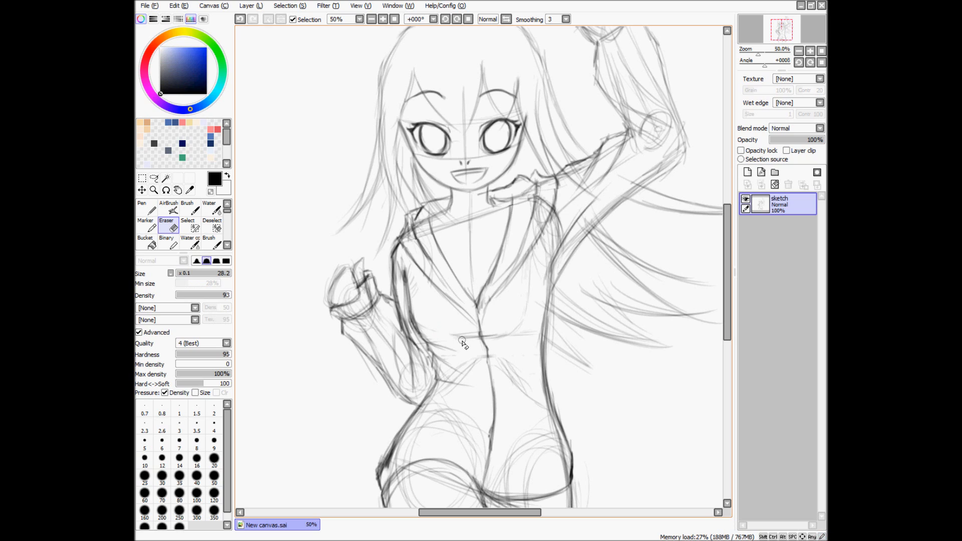
{"action": "key", "text": "b"}
{"action": "left_click_drag", "start_coordinate": [447, 337], "coordinate": [497, 336]}
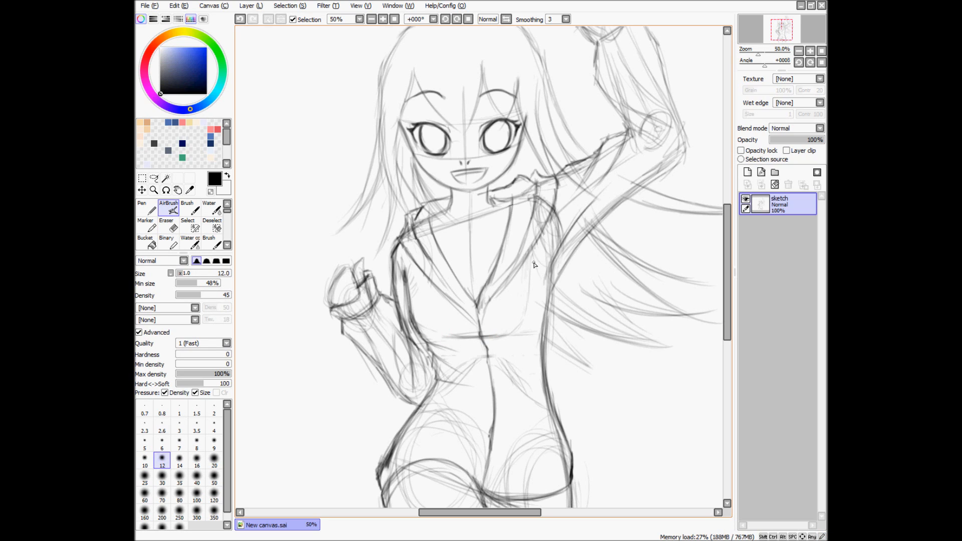
Step: Add a light shaping stroke on the right-hand side of the chest, comparing it by repeatedly undoing and redoing it
{"action": "key", "text": "ctrl+z"}
{"action": "left_click_drag", "start_coordinate": [536, 271], "coordinate": [506, 315]}
{"action": "key", "text": "ctrl+z"}
{"action": "key", "text": "ctrl+y"}
{"action": "key", "text": "ctrl+z"}
{"action": "key", "text": "ctrl+y"}
{"action": "key", "text": "ctrl+z"}
{"action": "key", "text": "ctrl+y"}
{"action": "key", "text": "ctrl+z"}
{"action": "key", "text": "ctrl+y"}
{"action": "key", "text": "ctrl+z"}
{"action": "key", "text": "ctrl+y"}
{"action": "key", "text": "ctrl+z"}
{"action": "key", "text": "ctrl+y"}
{"action": "key", "text": "ctrl+z"}
{"action": "key", "text": "ctrl+y"}
Step: Touch up the torso's side line just below the raised arm's armpit
{"action": "left_click_drag", "start_coordinate": [555, 290], "coordinate": [547, 287]}
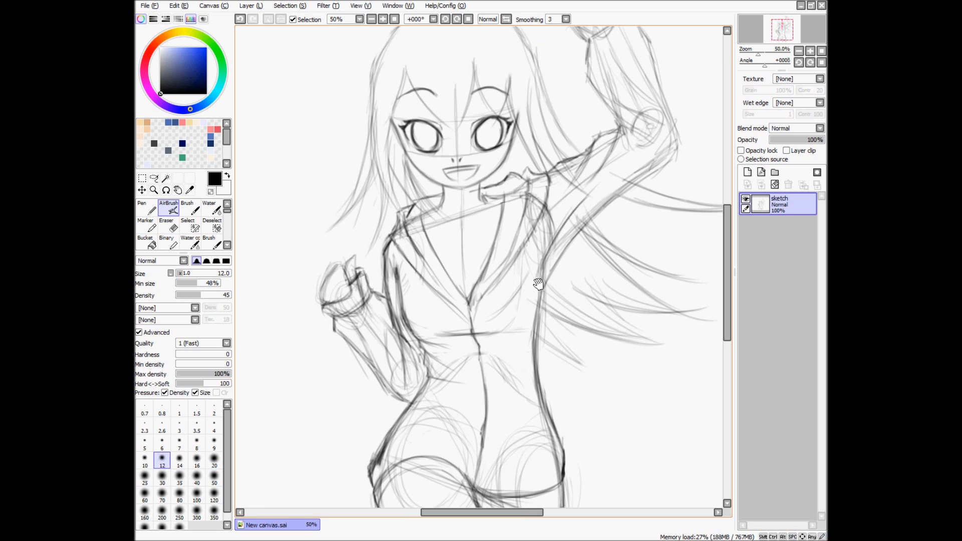
{"action": "key", "text": "e"}
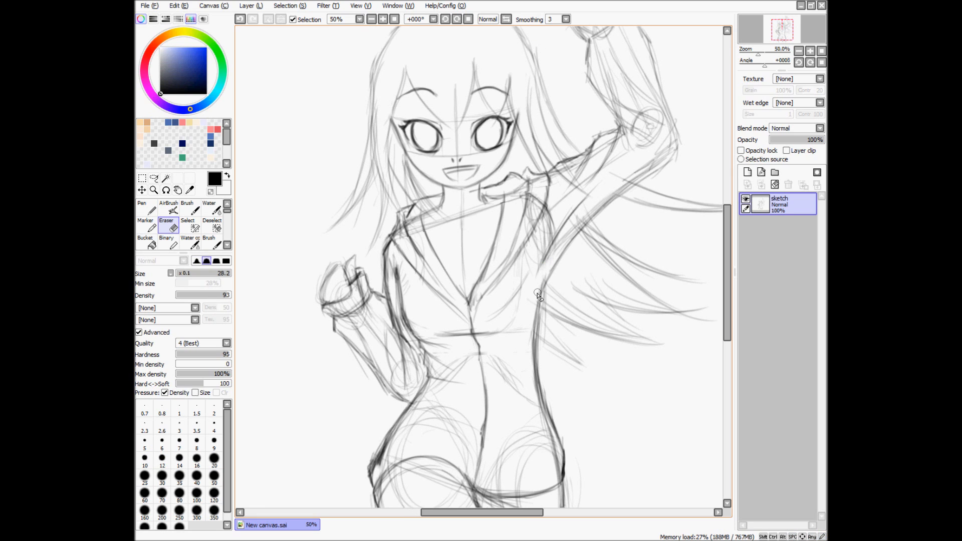
{"action": "key", "text": "v"}
{"action": "left_click_drag", "start_coordinate": [560, 251], "coordinate": [541, 289]}
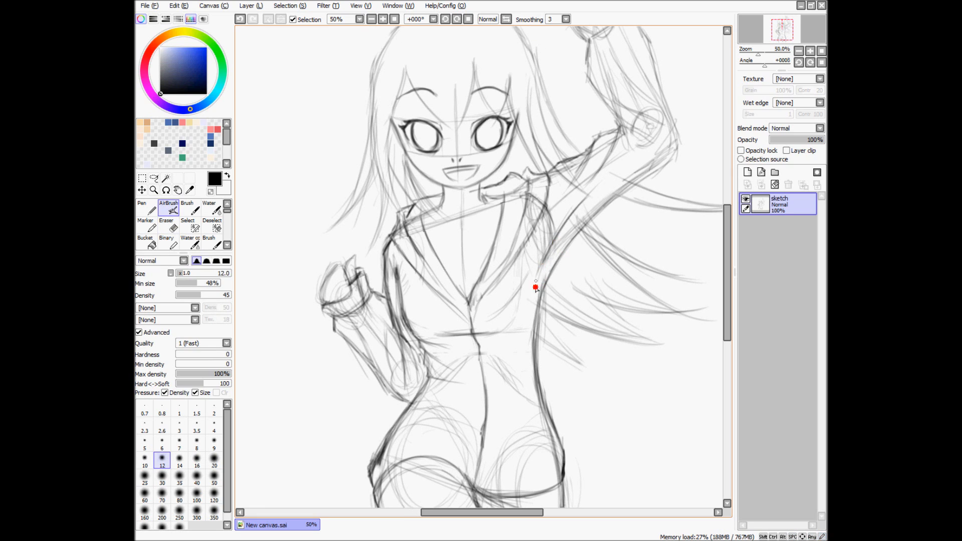
{"action": "scroll", "coordinate": [645, 189], "scroll_direction": "down", "scroll_amount": 3}
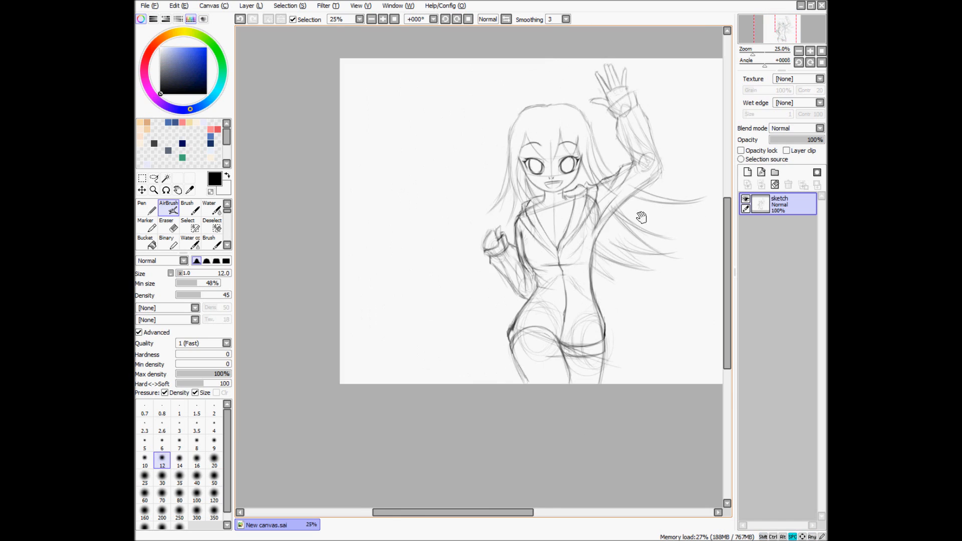
{"action": "left_click_drag", "start_coordinate": [640, 215], "coordinate": [566, 257]}
{"action": "scroll", "coordinate": [541, 308], "scroll_direction": "up", "scroll_amount": 2}
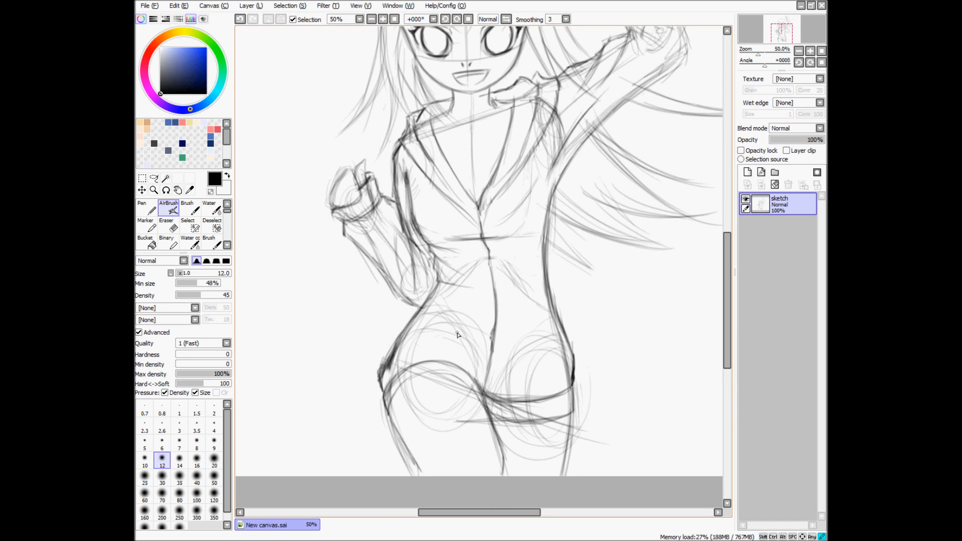
{"action": "mouse_move", "coordinate": [471, 365]}
{"action": "left_mouse_down"}
{"action": "mouse_move", "coordinate": [455, 343]}
{"action": "mouse_move", "coordinate": [409, 341]}
{"action": "left_mouse_up"}
{"action": "key", "text": "ctrl+z"}
{"action": "key", "text": "ctrl+z"}
{"action": "mouse_move", "coordinate": [474, 367]}
{"action": "left_mouse_down"}
{"action": "mouse_move", "coordinate": [462, 349]}
{"action": "mouse_move", "coordinate": [417, 343]}
{"action": "mouse_move", "coordinate": [474, 367]}
{"action": "mouse_move", "coordinate": [409, 345]}
{"action": "mouse_move", "coordinate": [474, 367]}
{"action": "mouse_move", "coordinate": [432, 341]}
{"action": "mouse_move", "coordinate": [392, 343]}
{"action": "mouse_move", "coordinate": [418, 325]}
{"action": "mouse_move", "coordinate": [388, 357]}
{"action": "left_mouse_up"}
{"action": "mouse_move", "coordinate": [395, 339]}
{"action": "left_mouse_down"}
{"action": "mouse_move", "coordinate": [385, 354]}
{"action": "mouse_move", "coordinate": [416, 333]}
{"action": "left_mouse_up"}
{"action": "key", "text": "ctrl+z"}
{"action": "key", "text": "ctrl+z"}
{"action": "key", "text": "ctrl+z"}
{"action": "key", "text": "ctrl+z"}
Step: Try a curved line across the left-hand hip together with a strengthened outer hip contour
{"action": "mouse_move", "coordinate": [394, 340]}
{"action": "left_mouse_down"}
{"action": "mouse_move", "coordinate": [446, 332]}
{"action": "mouse_move", "coordinate": [410, 333]}
{"action": "mouse_move", "coordinate": [469, 338]}
{"action": "left_mouse_up"}
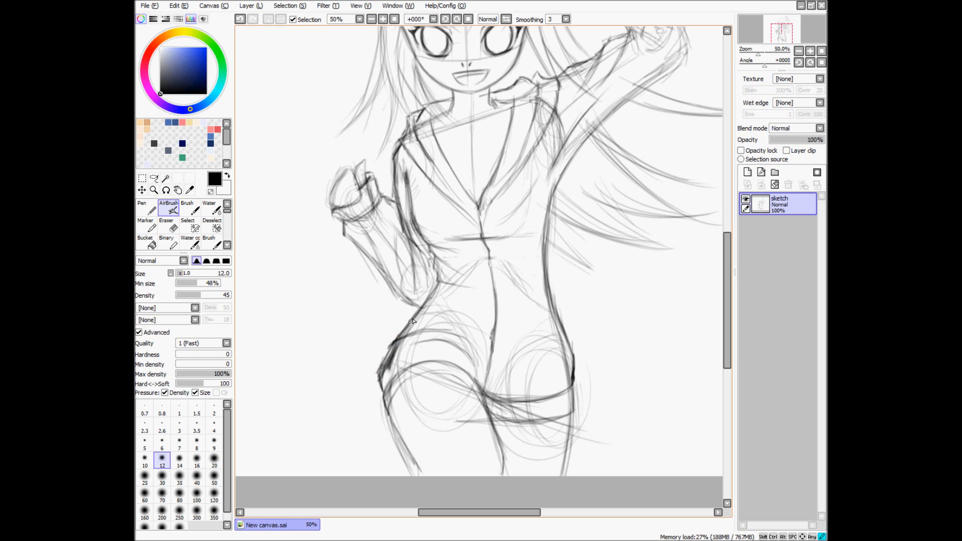
{"action": "left_click_drag", "start_coordinate": [405, 331], "coordinate": [423, 309]}
{"action": "left_click_drag", "start_coordinate": [402, 339], "coordinate": [424, 315]}
{"action": "left_click_drag", "start_coordinate": [386, 357], "coordinate": [399, 338]}
{"action": "key", "text": "Home"}
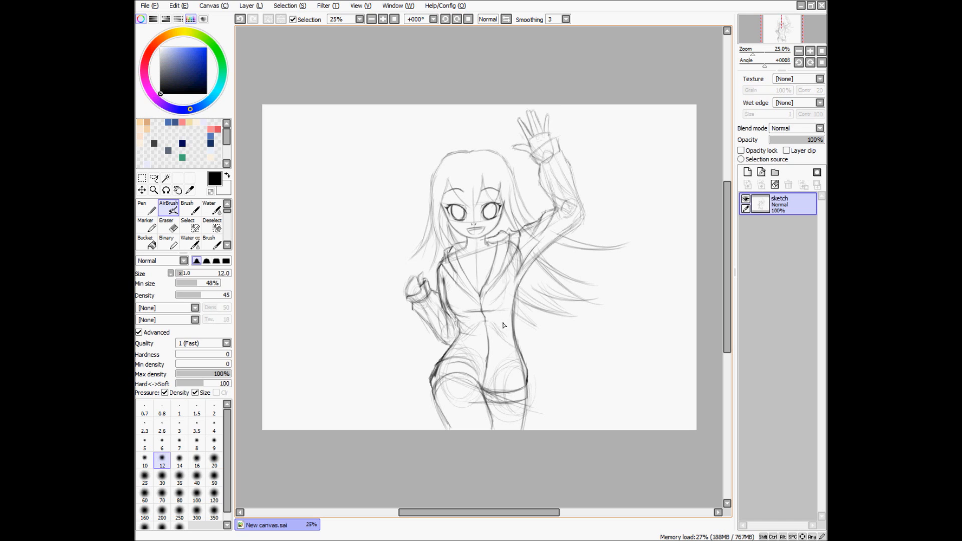
{"action": "scroll", "coordinate": [451, 375], "scroll_direction": "up", "scroll_amount": 2}
{"action": "key", "text": "ctrl+z"}
{"action": "key", "text": "ctrl+z"}
{"action": "key", "text": "ctrl+z"}
{"action": "key", "text": "ctrl+z"}
{"action": "key", "text": "ctrl+z"}
{"action": "key", "text": "ctrl+z"}
{"action": "key", "text": "ctrl+z"}
{"action": "key", "text": "ctrl+z"}
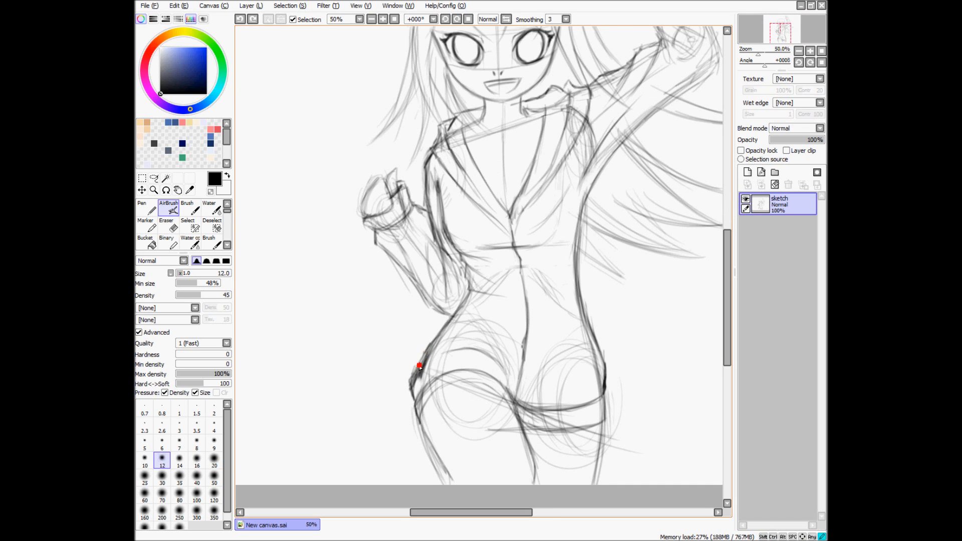
Step: Redraw the left-hand hip's outer contour and carry the curved line across the hip toward the centre line
{"action": "mouse_move", "coordinate": [422, 354]}
{"action": "left_mouse_down"}
{"action": "mouse_move", "coordinate": [479, 347]}
{"action": "mouse_move", "coordinate": [430, 353]}
{"action": "mouse_move", "coordinate": [409, 380]}
{"action": "mouse_move", "coordinate": [421, 357]}
{"action": "mouse_move", "coordinate": [432, 365]}
{"action": "mouse_move", "coordinate": [423, 383]}
{"action": "left_mouse_up"}
{"action": "key", "text": "e"}
{"action": "key", "text": "b"}
{"action": "mouse_move", "coordinate": [438, 340]}
{"action": "left_mouse_down"}
{"action": "mouse_move", "coordinate": [418, 357]}
{"action": "mouse_move", "coordinate": [435, 346]}
{"action": "left_mouse_up"}
{"action": "key", "text": "e"}
{"action": "key", "text": "b"}
{"action": "left_click_drag", "start_coordinate": [497, 362], "coordinate": [520, 385]}
{"action": "scroll", "coordinate": [559, 335], "scroll_direction": "down", "scroll_amount": 1}
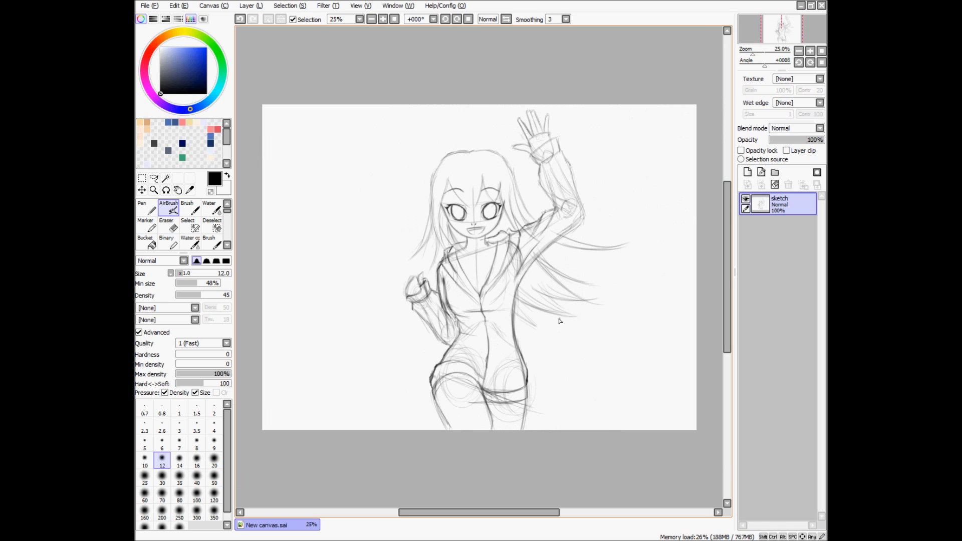
Step: Draw the scooped neckline of an undershirt across the opening of the V-neck, redoing the first attempt
{"action": "scroll", "coordinate": [576, 309], "scroll_direction": "up", "scroll_amount": 2}
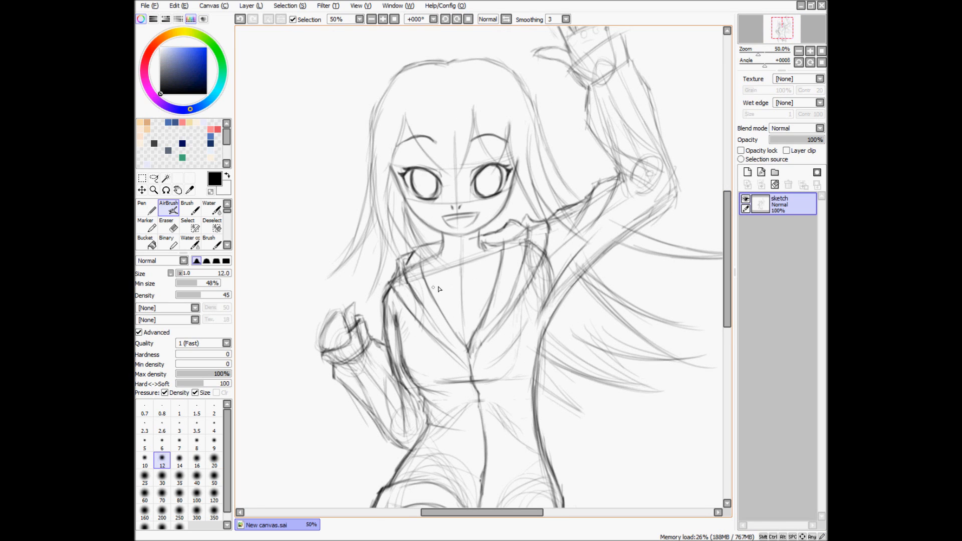
{"action": "mouse_move", "coordinate": [427, 283]}
{"action": "left_mouse_down"}
{"action": "mouse_move", "coordinate": [460, 295]}
{"action": "mouse_move", "coordinate": [495, 282]}
{"action": "mouse_move", "coordinate": [425, 288]}
{"action": "mouse_move", "coordinate": [496, 284]}
{"action": "mouse_move", "coordinate": [489, 290]}
{"action": "mouse_move", "coordinate": [428, 291]}
{"action": "mouse_move", "coordinate": [495, 284]}
{"action": "left_mouse_up"}
{"action": "key", "text": "ctrl+z"}
{"action": "key", "text": "ctrl+z"}
{"action": "key", "text": "ctrl+z"}
{"action": "left_click_drag", "start_coordinate": [430, 289], "coordinate": [492, 294]}
Step: Sketch the collarbone and neck lines above the undershirt neckline, undoing and redrawing the strokes that do not fit
{"action": "mouse_move", "coordinate": [431, 296]}
{"action": "left_mouse_down"}
{"action": "mouse_move", "coordinate": [492, 293]}
{"action": "mouse_move", "coordinate": [503, 251]}
{"action": "mouse_move", "coordinate": [443, 265]}
{"action": "mouse_move", "coordinate": [456, 269]}
{"action": "mouse_move", "coordinate": [431, 265]}
{"action": "mouse_move", "coordinate": [457, 269]}
{"action": "mouse_move", "coordinate": [427, 265]}
{"action": "mouse_move", "coordinate": [461, 274]}
{"action": "mouse_move", "coordinate": [469, 250]}
{"action": "left_mouse_up"}
{"action": "key", "text": "ctrl+z"}
{"action": "key", "text": "ctrl+z"}
{"action": "key", "text": "ctrl+z"}
{"action": "key", "text": "ctrl+z"}
{"action": "key", "text": "ctrl+z"}
{"action": "key", "text": "ctrl+z"}
{"action": "mouse_move", "coordinate": [455, 255]}
{"action": "left_mouse_down"}
{"action": "mouse_move", "coordinate": [450, 238]}
{"action": "mouse_move", "coordinate": [459, 264]}
{"action": "left_mouse_up"}
{"action": "key", "text": "ctrl+z"}
{"action": "key", "text": "ctrl+z"}
{"action": "key", "text": "ctrl+z"}
{"action": "mouse_move", "coordinate": [452, 234]}
{"action": "left_mouse_down"}
{"action": "mouse_move", "coordinate": [457, 252]}
{"action": "mouse_move", "coordinate": [471, 244]}
{"action": "left_mouse_up"}
{"action": "left_click_drag", "start_coordinate": [425, 260], "coordinate": [444, 246]}
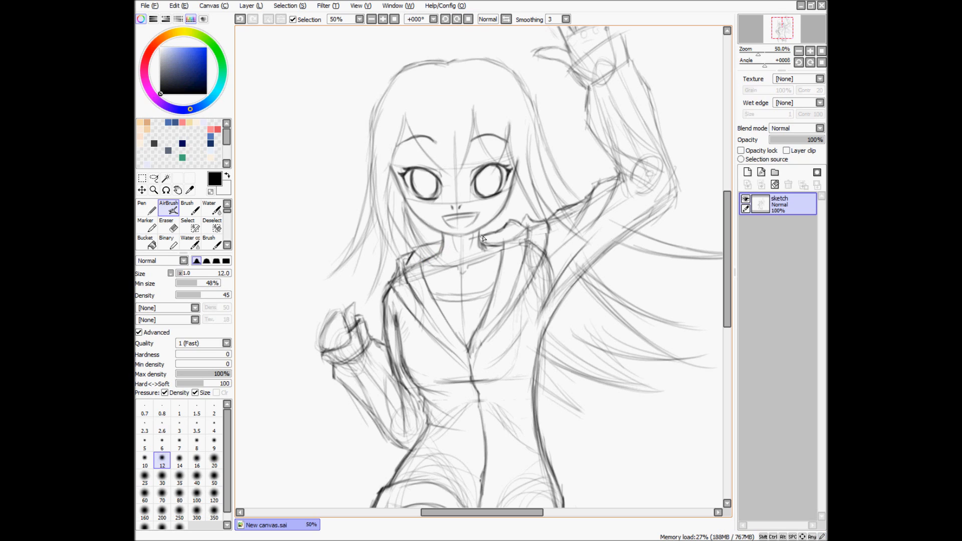
{"action": "key", "text": "ctrl+minus"}
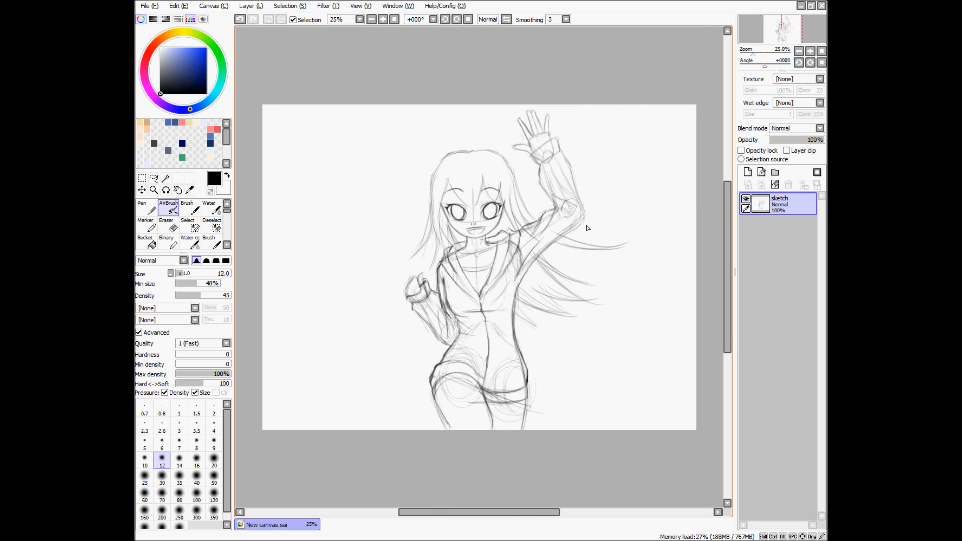
Step: Draw the central fringe strands between the eyebrows so they meet in a point above the nose
{"action": "scroll", "coordinate": [452, 203], "scroll_direction": "up", "scroll_amount": 2}
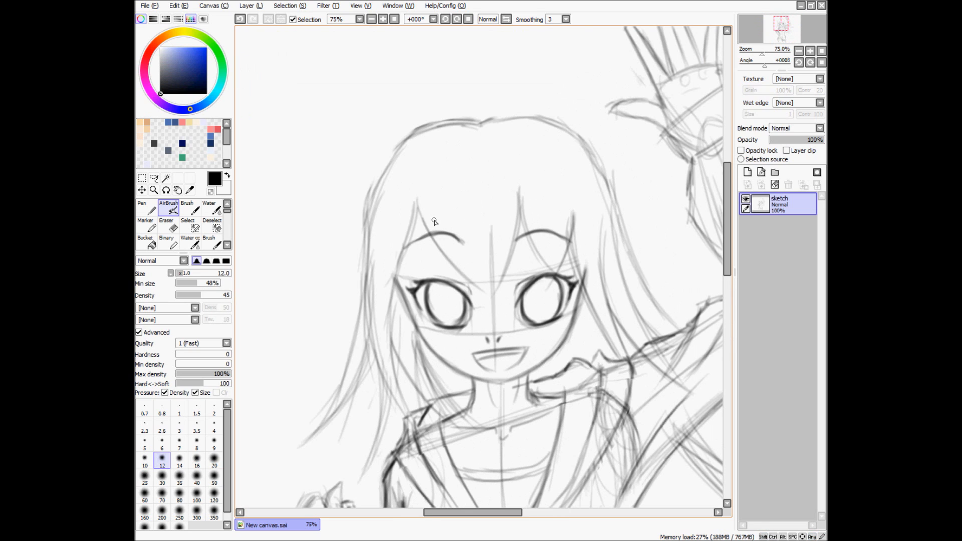
{"action": "mouse_move", "coordinate": [422, 217]}
{"action": "left_mouse_down"}
{"action": "mouse_move", "coordinate": [471, 283]}
{"action": "mouse_move", "coordinate": [454, 242]}
{"action": "mouse_move", "coordinate": [470, 281]}
{"action": "left_mouse_up"}
{"action": "mouse_move", "coordinate": [453, 241]}
{"action": "left_mouse_down"}
{"action": "mouse_move", "coordinate": [496, 303]}
{"action": "mouse_move", "coordinate": [466, 264]}
{"action": "mouse_move", "coordinate": [494, 273]}
{"action": "mouse_move", "coordinate": [480, 284]}
{"action": "mouse_move", "coordinate": [455, 246]}
{"action": "mouse_move", "coordinate": [496, 303]}
{"action": "left_mouse_up"}
{"action": "left_click_drag", "start_coordinate": [500, 264], "coordinate": [492, 300]}
{"action": "left_click_drag", "start_coordinate": [502, 252], "coordinate": [504, 278]}
{"action": "left_click_drag", "start_coordinate": [520, 198], "coordinate": [504, 279]}
{"action": "key", "text": "ctrl+z"}
{"action": "left_click_drag", "start_coordinate": [520, 197], "coordinate": [506, 270]}
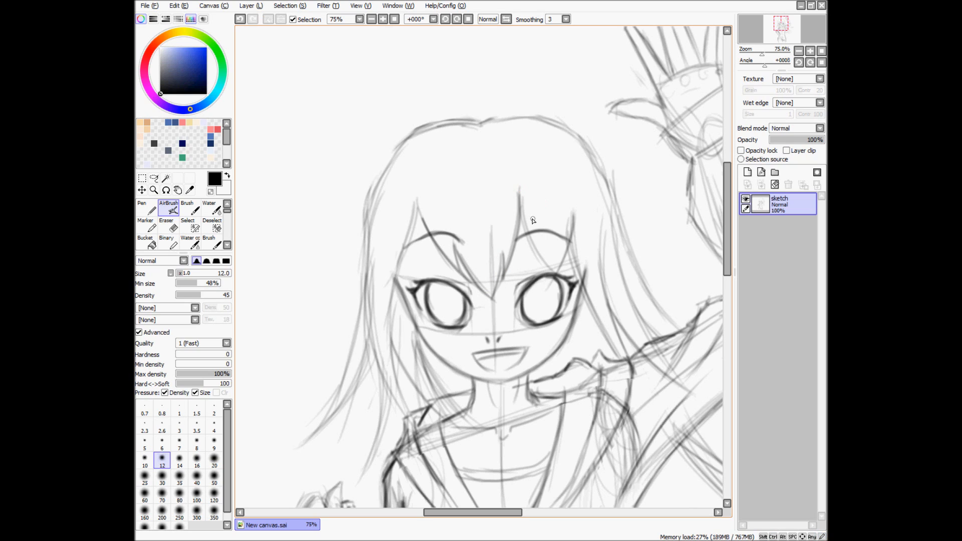
Step: Strengthen the fringe strands over the right-hand eyebrow and shape their pointed tip above the eye
{"action": "mouse_move", "coordinate": [519, 188]}
{"action": "left_mouse_down"}
{"action": "mouse_move", "coordinate": [533, 254]}
{"action": "mouse_move", "coordinate": [547, 267]}
{"action": "left_mouse_up"}
{"action": "left_click_drag", "start_coordinate": [537, 228], "coordinate": [553, 273]}
{"action": "left_click_drag", "start_coordinate": [534, 228], "coordinate": [554, 278]}
{"action": "mouse_move", "coordinate": [575, 218]}
{"action": "left_mouse_down"}
{"action": "mouse_move", "coordinate": [552, 276]}
{"action": "mouse_move", "coordinate": [568, 257]}
{"action": "left_mouse_up"}
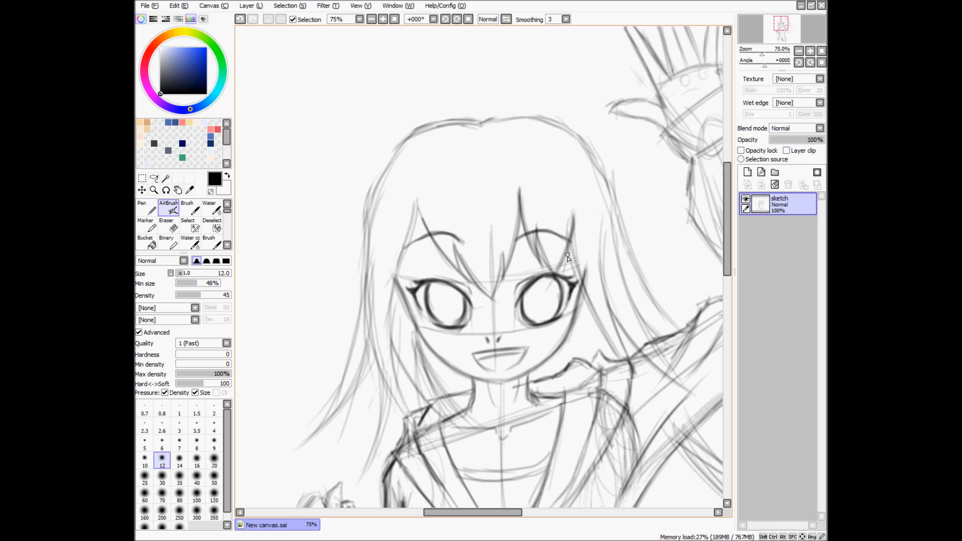
Step: Draw the side strands falling from the fringe parting past the left-hand eye, retrying strokes until they fit
{"action": "left_click_drag", "start_coordinate": [416, 202], "coordinate": [410, 233]}
{"action": "left_click_drag", "start_coordinate": [418, 198], "coordinate": [410, 278]}
{"action": "left_click_drag", "start_coordinate": [419, 206], "coordinate": [411, 305]}
{"action": "key", "text": "ctrl+z"}
{"action": "key", "text": "ctrl+z"}
{"action": "key", "text": "ctrl+z"}
{"action": "key", "text": "ctrl+z"}
{"action": "left_click_drag", "start_coordinate": [418, 206], "coordinate": [408, 319]}
{"action": "key", "text": "ctrl+z"}
{"action": "left_click_drag", "start_coordinate": [419, 207], "coordinate": [411, 315]}
{"action": "left_click_drag", "start_coordinate": [406, 239], "coordinate": [392, 333]}
{"action": "key", "text": "ctrl+z"}
{"action": "mouse_move", "coordinate": [413, 220]}
{"action": "left_mouse_down"}
{"action": "mouse_move", "coordinate": [396, 262]}
{"action": "mouse_move", "coordinate": [395, 316]}
{"action": "left_mouse_up"}
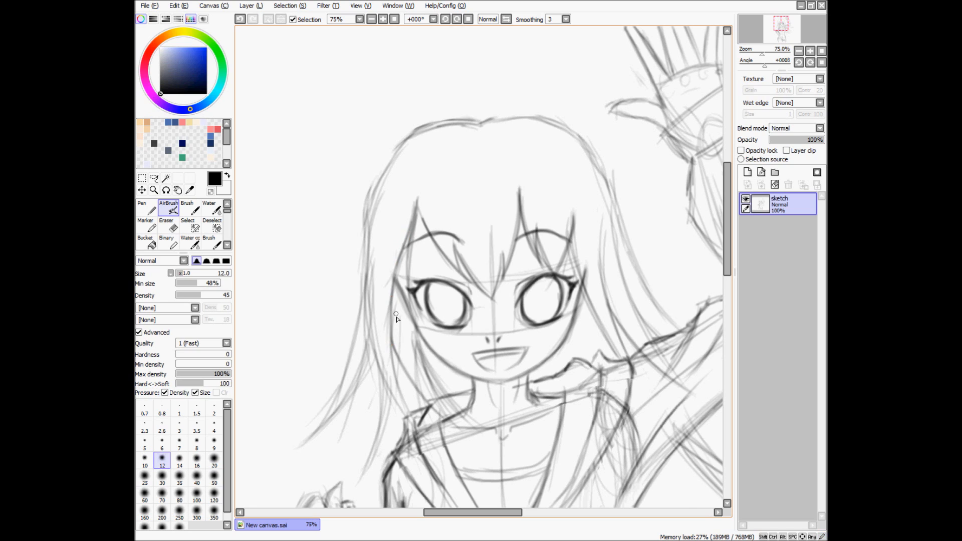
Step: Define the long inner hair locks running down beside the left-hand cheek to the shoulder, redoing misplaced strokes
{"action": "left_click_drag", "start_coordinate": [387, 256], "coordinate": [391, 357]}
{"action": "key", "text": "ctrl+z"}
{"action": "left_click_drag", "start_coordinate": [390, 300], "coordinate": [397, 399]}
{"action": "left_click_drag", "start_coordinate": [389, 322], "coordinate": [420, 438]}
{"action": "key", "text": "ctrl+z"}
{"action": "left_click_drag", "start_coordinate": [365, 216], "coordinate": [368, 330]}
{"action": "key", "text": "ctrl+z"}
{"action": "left_click_drag", "start_coordinate": [370, 287], "coordinate": [391, 390]}
{"action": "left_click_drag", "start_coordinate": [370, 298], "coordinate": [411, 432]}
{"action": "key", "text": "ctrl+z"}
{"action": "left_click_drag", "start_coordinate": [365, 289], "coordinate": [411, 423]}
{"action": "left_click_drag", "start_coordinate": [369, 326], "coordinate": [411, 435]}
Step: Strengthen the outer hair edge on the left-hand side and shape its flared tip beside the shoulder
{"action": "left_click_drag", "start_coordinate": [370, 208], "coordinate": [360, 315]}
{"action": "key", "text": "ctrl+z"}
{"action": "left_click_drag", "start_coordinate": [371, 196], "coordinate": [356, 322]}
{"action": "left_click_drag", "start_coordinate": [364, 229], "coordinate": [339, 384]}
{"action": "left_click_drag", "start_coordinate": [359, 303], "coordinate": [306, 441]}
{"action": "left_click_drag", "start_coordinate": [354, 328], "coordinate": [308, 440]}
{"action": "mouse_move", "coordinate": [337, 404]}
{"action": "left_mouse_down"}
{"action": "mouse_move", "coordinate": [356, 381]}
{"action": "mouse_move", "coordinate": [316, 439]}
{"action": "left_mouse_up"}
{"action": "left_click_drag", "start_coordinate": [373, 343], "coordinate": [334, 419]}
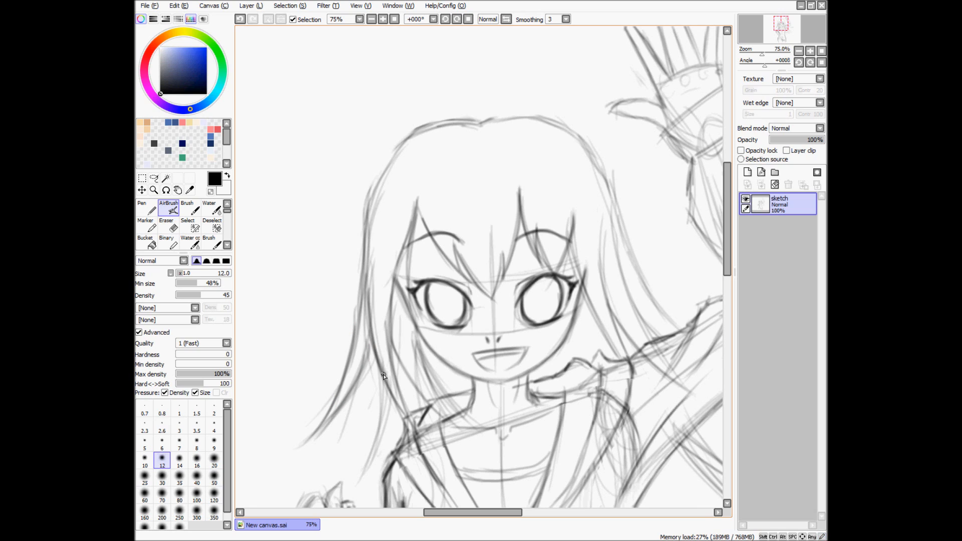
Step: Draw the lower hair tips in front of the left-hand shoulder and the strands beside the jaw
{"action": "left_click_drag", "start_coordinate": [375, 352], "coordinate": [377, 462]}
{"action": "left_click_drag", "start_coordinate": [382, 373], "coordinate": [378, 456]}
{"action": "left_click_drag", "start_coordinate": [396, 394], "coordinate": [380, 467]}
{"action": "left_click_drag", "start_coordinate": [408, 364], "coordinate": [395, 395]}
{"action": "mouse_move", "coordinate": [397, 333]}
{"action": "left_mouse_down"}
{"action": "mouse_move", "coordinate": [396, 360]}
{"action": "mouse_move", "coordinate": [424, 400]}
{"action": "left_mouse_up"}
{"action": "left_click_drag", "start_coordinate": [400, 355], "coordinate": [434, 410]}
{"action": "key", "text": "ctrl+z"}
Step: Redraw the hair strands between the left-hand cheek and the collar, and reinforce the collar's upper edge
{"action": "mouse_move", "coordinate": [450, 369]}
{"action": "left_mouse_down"}
{"action": "mouse_move", "coordinate": [362, 320]}
{"action": "mouse_move", "coordinate": [367, 357]}
{"action": "left_mouse_up"}
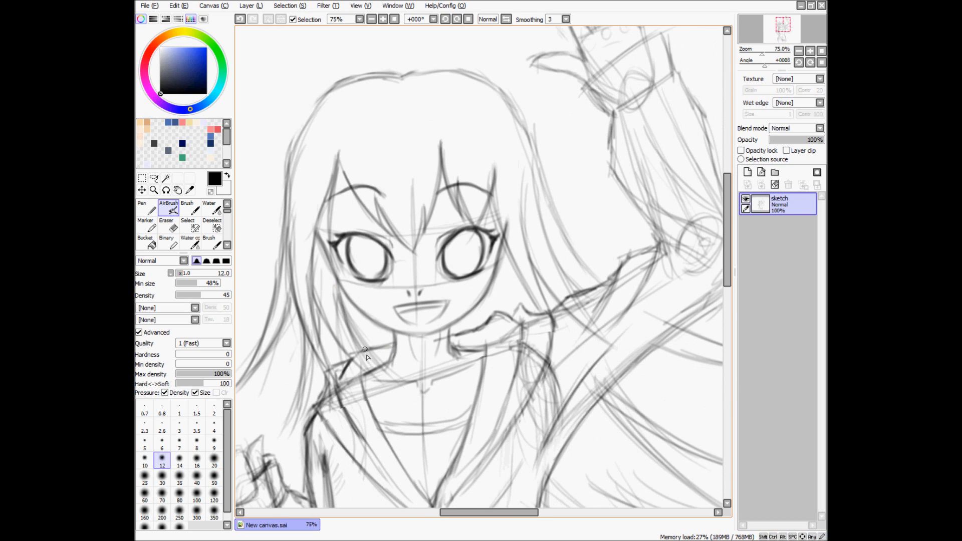
{"action": "left_click_drag", "start_coordinate": [342, 289], "coordinate": [369, 359]}
{"action": "key", "text": "ctrl+z"}
{"action": "left_click_drag", "start_coordinate": [339, 300], "coordinate": [368, 351]}
{"action": "left_click_drag", "start_coordinate": [318, 307], "coordinate": [350, 356]}
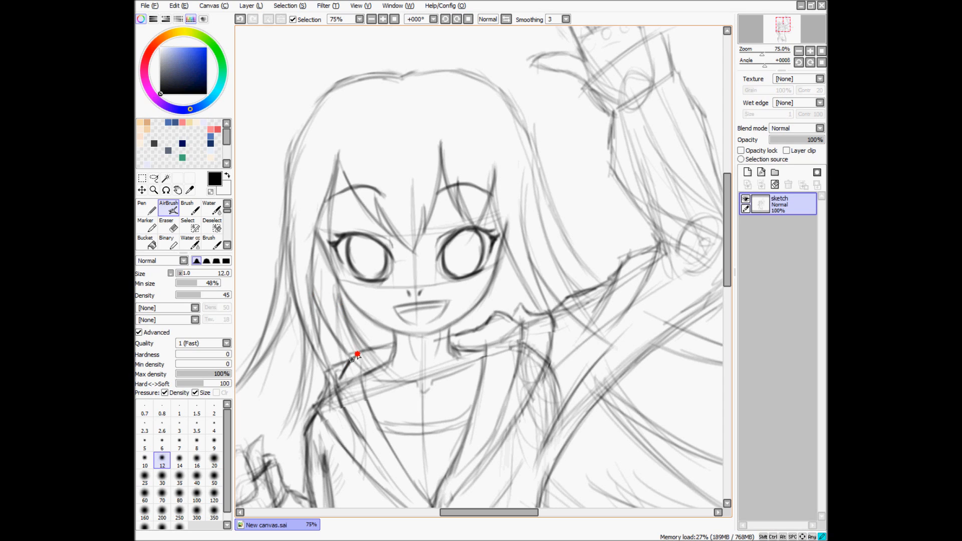
{"action": "left_click_drag", "start_coordinate": [360, 352], "coordinate": [397, 343]}
Step: Draw the long hair strands on the right-hand side of the face, running down behind the shoulder
{"action": "mouse_move", "coordinate": [519, 328]}
{"action": "left_mouse_down"}
{"action": "mouse_move", "coordinate": [484, 318]}
{"action": "mouse_move", "coordinate": [472, 326]}
{"action": "mouse_move", "coordinate": [464, 307]}
{"action": "left_mouse_up"}
{"action": "left_click_drag", "start_coordinate": [435, 193], "coordinate": [480, 301]}
{"action": "left_click_drag", "start_coordinate": [446, 238], "coordinate": [493, 322]}
{"action": "left_click_drag", "start_coordinate": [467, 281], "coordinate": [497, 319]}
{"action": "left_click_drag", "start_coordinate": [462, 199], "coordinate": [493, 315]}
{"action": "mouse_move", "coordinate": [470, 252]}
{"action": "left_mouse_down"}
{"action": "mouse_move", "coordinate": [534, 340]}
{"action": "mouse_move", "coordinate": [545, 331]}
{"action": "left_mouse_up"}
{"action": "left_click_drag", "start_coordinate": [478, 195], "coordinate": [532, 323]}
{"action": "left_click_drag", "start_coordinate": [490, 227], "coordinate": [550, 337]}
Step: Strengthen the right-hand outer hair outline from the crown down to eye level
{"action": "left_click_drag", "start_coordinate": [493, 161], "coordinate": [495, 211]}
{"action": "left_click_drag", "start_coordinate": [488, 178], "coordinate": [511, 242]}
{"action": "left_click_drag", "start_coordinate": [470, 126], "coordinate": [486, 179]}
{"action": "mouse_move", "coordinate": [462, 105]}
{"action": "left_mouse_down"}
{"action": "mouse_move", "coordinate": [477, 150]}
{"action": "mouse_move", "coordinate": [471, 129]}
{"action": "left_mouse_up"}
Step: Rough in two curved sheet-like shapes, one above the head and one beside the raised forearm
{"action": "scroll", "coordinate": [441, 92], "scroll_direction": "down", "scroll_amount": 4}
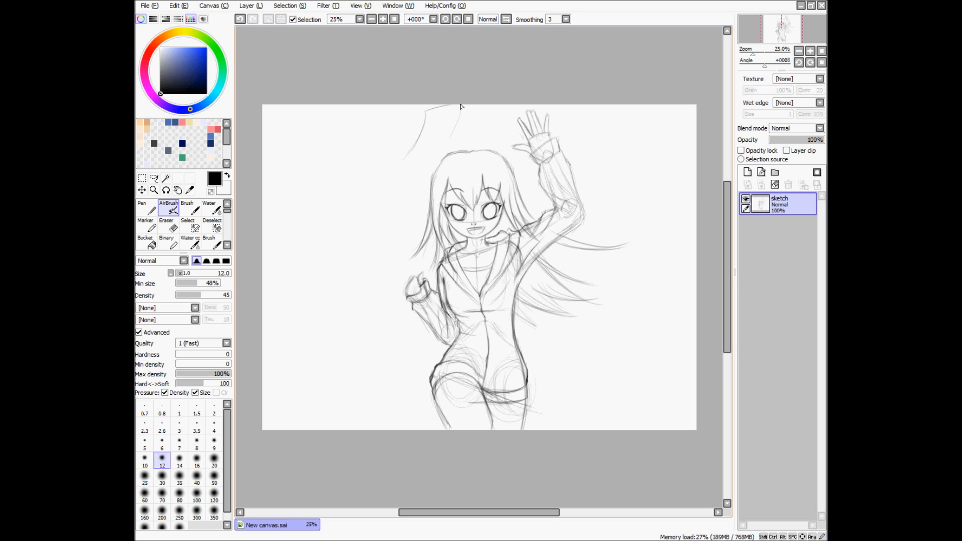
{"action": "left_click_drag", "start_coordinate": [438, 156], "coordinate": [399, 164]}
{"action": "left_click_drag", "start_coordinate": [601, 163], "coordinate": [625, 202]}
{"action": "left_click_drag", "start_coordinate": [629, 144], "coordinate": [645, 188]}
Step: Rough in two curled sheet-like shapes, one beyond the flowing hair tips and one beside the right-hand hip
{"action": "mouse_move", "coordinate": [638, 249]}
{"action": "left_mouse_down"}
{"action": "mouse_move", "coordinate": [623, 275]}
{"action": "mouse_move", "coordinate": [646, 300]}
{"action": "mouse_move", "coordinate": [646, 249]}
{"action": "mouse_move", "coordinate": [666, 247]}
{"action": "left_mouse_up"}
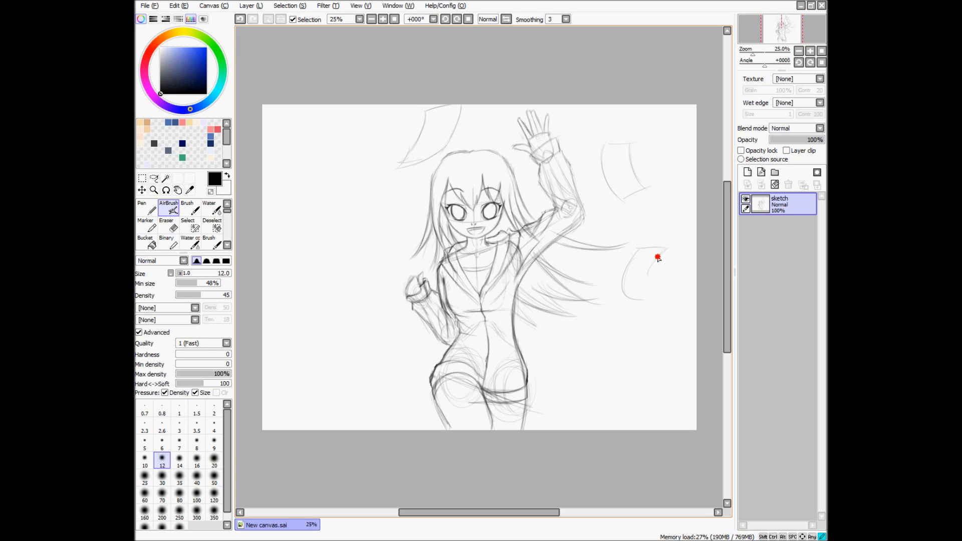
{"action": "key", "text": "ctrl+z"}
{"action": "key", "text": "ctrl+z"}
{"action": "key", "text": "ctrl+z"}
{"action": "mouse_move", "coordinate": [632, 258]}
{"action": "left_mouse_down"}
{"action": "mouse_move", "coordinate": [623, 281]}
{"action": "mouse_move", "coordinate": [656, 281]}
{"action": "mouse_move", "coordinate": [630, 260]}
{"action": "mouse_move", "coordinate": [649, 278]}
{"action": "mouse_move", "coordinate": [653, 265]}
{"action": "mouse_move", "coordinate": [664, 297]}
{"action": "left_mouse_up"}
{"action": "left_click_drag", "start_coordinate": [665, 294], "coordinate": [635, 293]}
{"action": "key", "text": "ctrl+z"}
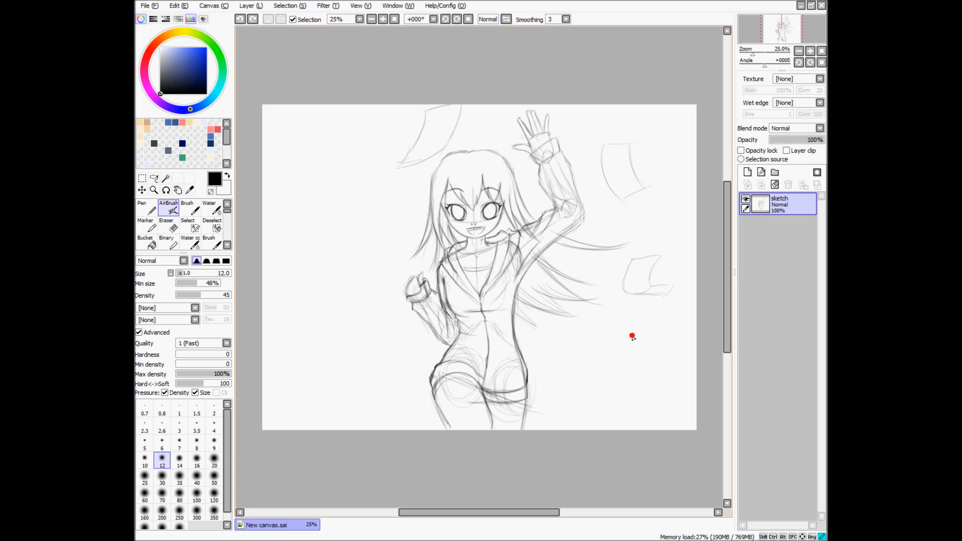
{"action": "left_click_drag", "start_coordinate": [609, 359], "coordinate": [580, 370]}
Step: Rough in a larger curved sheet-like shape in the empty area left of the head, redoing its first edge
{"action": "mouse_move", "coordinate": [338, 210]}
{"action": "left_mouse_down"}
{"action": "mouse_move", "coordinate": [371, 304]}
{"action": "mouse_move", "coordinate": [332, 275]}
{"action": "mouse_move", "coordinate": [364, 305]}
{"action": "left_mouse_up"}
{"action": "key", "text": "ctrl+z"}
{"action": "left_click_drag", "start_coordinate": [328, 205], "coordinate": [380, 192]}
{"action": "left_click_drag", "start_coordinate": [382, 189], "coordinate": [391, 265]}
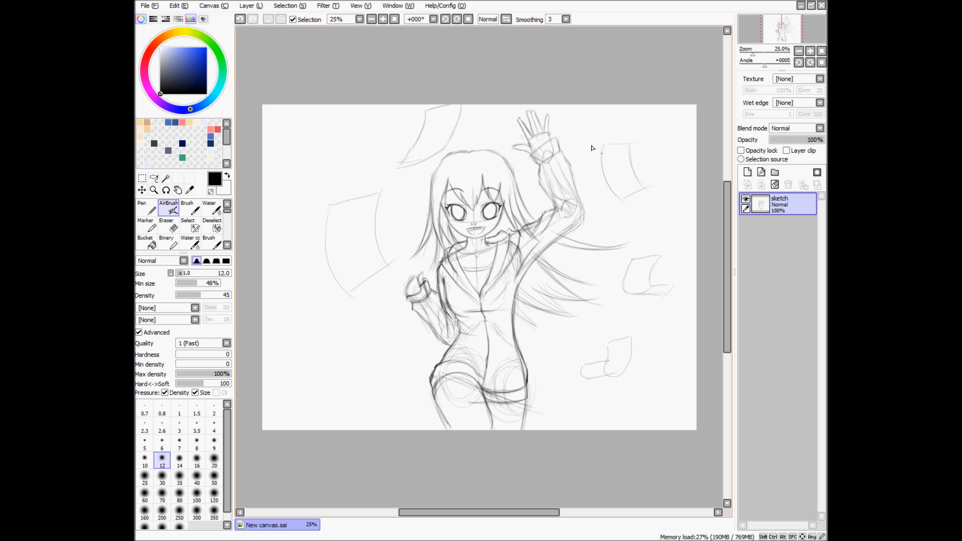
Step: Rough in a curved sheet-like shape in the empty area below the lowered hand, beside the hip
{"action": "mouse_move", "coordinate": [399, 327]}
{"action": "left_mouse_down"}
{"action": "mouse_move", "coordinate": [364, 368]}
{"action": "mouse_move", "coordinate": [428, 337]}
{"action": "mouse_move", "coordinate": [427, 355]}
{"action": "mouse_move", "coordinate": [386, 392]}
{"action": "mouse_move", "coordinate": [397, 393]}
{"action": "left_mouse_up"}
Step: Erase the stray hair and construction lines crossing the shoulder and collar beneath the raised arm
{"action": "scroll", "coordinate": [523, 253], "scroll_direction": "up", "scroll_amount": 2}
{"action": "key", "text": "e"}
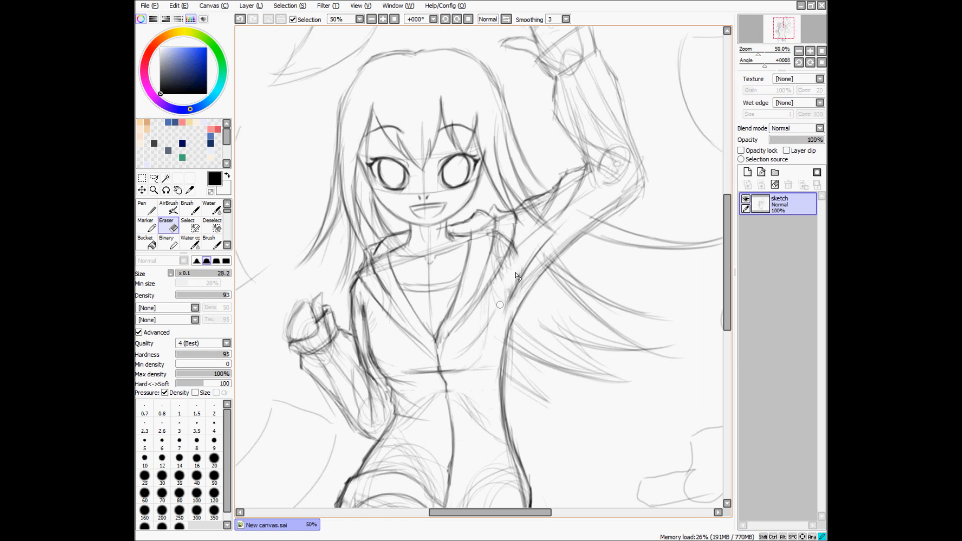
{"action": "left_click_drag", "start_coordinate": [524, 247], "coordinate": [502, 281]}
{"action": "mouse_move", "coordinate": [506, 226]}
{"action": "left_mouse_down"}
{"action": "mouse_move", "coordinate": [509, 254]}
{"action": "mouse_move", "coordinate": [495, 258]}
{"action": "mouse_move", "coordinate": [518, 236]}
{"action": "mouse_move", "coordinate": [511, 261]}
{"action": "left_mouse_up"}
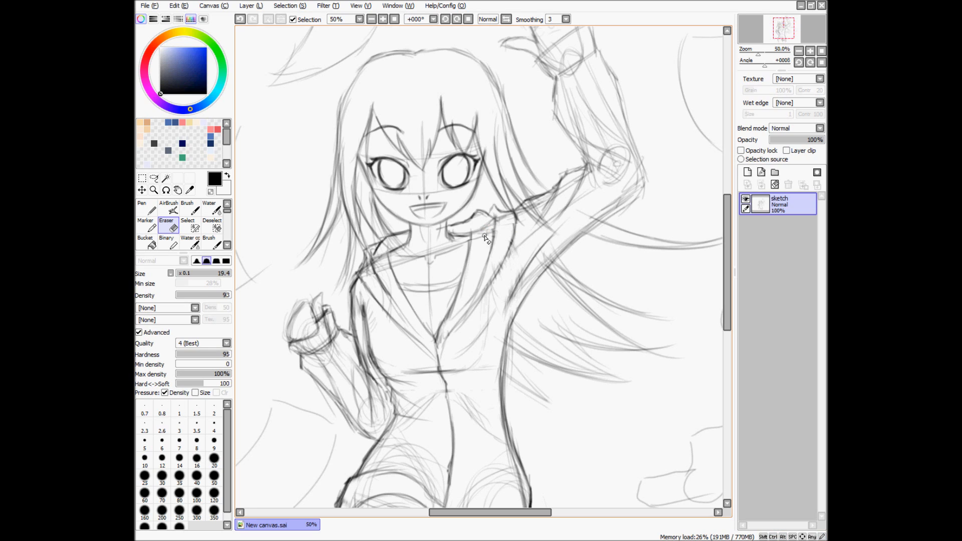
{"action": "left_click_drag", "start_coordinate": [485, 222], "coordinate": [481, 244]}
{"action": "left_click_drag", "start_coordinate": [490, 221], "coordinate": [488, 236]}
{"action": "key", "text": "ctrl+0"}
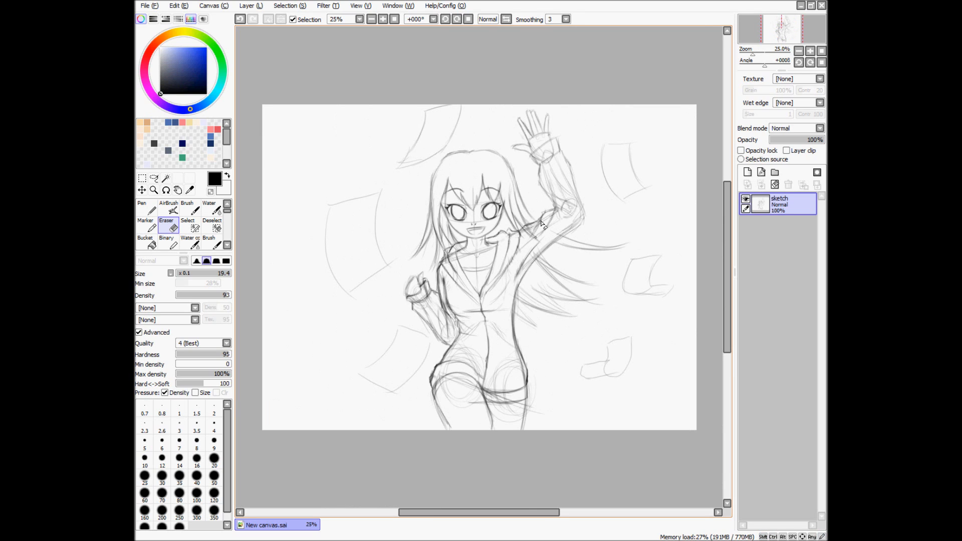
Step: Draw the curled finger lines of the lowered hand with the size 12 AirBrush, redoing the first stroke
{"action": "left_click", "coordinate": [168, 207]}
{"action": "left_click", "coordinate": [161, 460]}
{"action": "scroll", "coordinate": [399, 279], "scroll_direction": "up", "scroll_amount": 4}
{"action": "left_click_drag", "start_coordinate": [398, 274], "coordinate": [431, 319]}
{"action": "key", "text": "ctrl+z"}
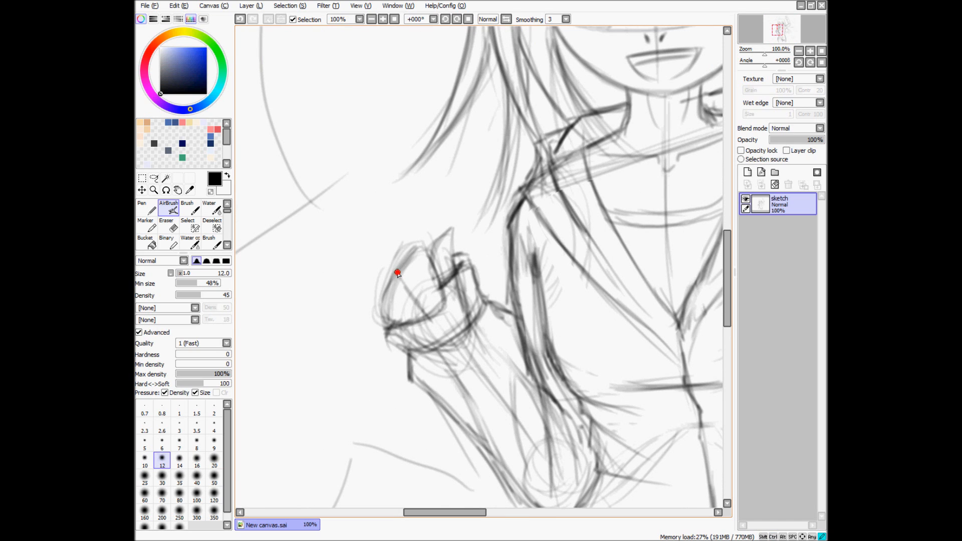
{"action": "left_click_drag", "start_coordinate": [395, 271], "coordinate": [421, 246]}
{"action": "mouse_move", "coordinate": [423, 246]}
{"action": "left_mouse_down"}
{"action": "mouse_move", "coordinate": [446, 306]}
{"action": "mouse_move", "coordinate": [410, 257]}
{"action": "mouse_move", "coordinate": [433, 307]}
{"action": "left_mouse_up"}
{"action": "mouse_move", "coordinate": [419, 274]}
{"action": "left_mouse_down"}
{"action": "mouse_move", "coordinate": [438, 315]}
{"action": "mouse_move", "coordinate": [428, 314]}
{"action": "mouse_move", "coordinate": [416, 265]}
{"action": "mouse_move", "coordinate": [419, 275]}
{"action": "mouse_move", "coordinate": [399, 258]}
{"action": "mouse_move", "coordinate": [400, 284]}
{"action": "mouse_move", "coordinate": [391, 274]}
{"action": "mouse_move", "coordinate": [384, 283]}
{"action": "mouse_move", "coordinate": [403, 308]}
{"action": "mouse_move", "coordinate": [380, 305]}
{"action": "mouse_move", "coordinate": [415, 316]}
{"action": "mouse_move", "coordinate": [387, 316]}
{"action": "mouse_move", "coordinate": [382, 305]}
{"action": "mouse_move", "coordinate": [402, 321]}
{"action": "mouse_move", "coordinate": [383, 321]}
{"action": "mouse_move", "coordinate": [391, 343]}
{"action": "left_mouse_up"}
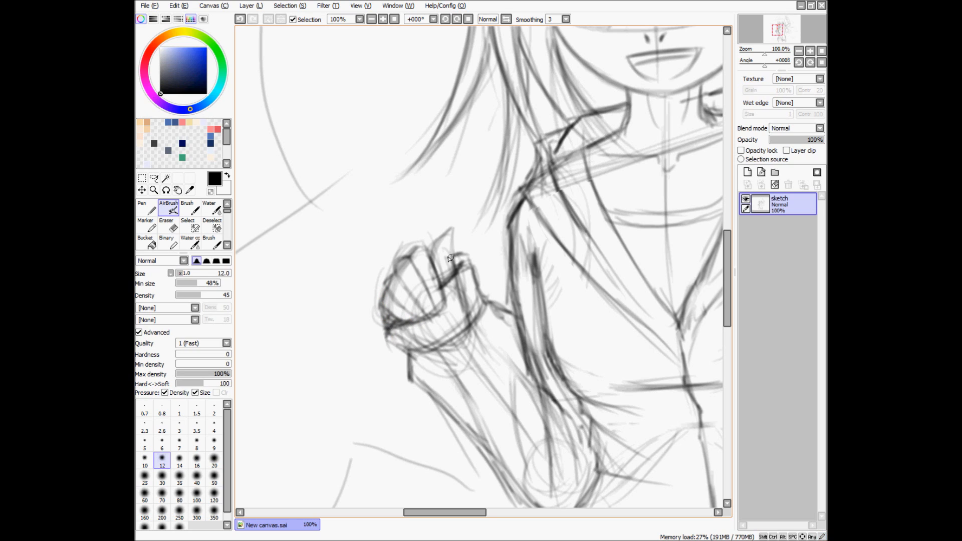
{"action": "mouse_move", "coordinate": [431, 258]}
{"action": "left_mouse_down"}
{"action": "mouse_move", "coordinate": [456, 233]}
{"action": "mouse_move", "coordinate": [454, 260]}
{"action": "left_mouse_up"}
Step: Strengthen the edge of the lowered hand and add sleeve lines from its wrist down to the elbow
{"action": "mouse_move", "coordinate": [396, 326]}
{"action": "left_mouse_down"}
{"action": "mouse_move", "coordinate": [380, 324]}
{"action": "mouse_move", "coordinate": [390, 334]}
{"action": "mouse_move", "coordinate": [406, 320]}
{"action": "mouse_move", "coordinate": [389, 326]}
{"action": "mouse_move", "coordinate": [407, 351]}
{"action": "left_mouse_up"}
{"action": "mouse_move", "coordinate": [469, 268]}
{"action": "left_mouse_down"}
{"action": "mouse_move", "coordinate": [479, 299]}
{"action": "mouse_move", "coordinate": [482, 290]}
{"action": "mouse_move", "coordinate": [488, 305]}
{"action": "mouse_move", "coordinate": [533, 317]}
{"action": "mouse_move", "coordinate": [510, 312]}
{"action": "mouse_move", "coordinate": [552, 393]}
{"action": "mouse_move", "coordinate": [507, 328]}
{"action": "mouse_move", "coordinate": [507, 341]}
{"action": "mouse_move", "coordinate": [493, 339]}
{"action": "mouse_move", "coordinate": [502, 423]}
{"action": "left_mouse_up"}
{"action": "key", "text": "space"}
{"action": "mouse_move", "coordinate": [515, 369]}
{"action": "left_mouse_down"}
{"action": "mouse_move", "coordinate": [525, 434]}
{"action": "mouse_move", "coordinate": [524, 375]}
{"action": "mouse_move", "coordinate": [536, 416]}
{"action": "left_mouse_up"}
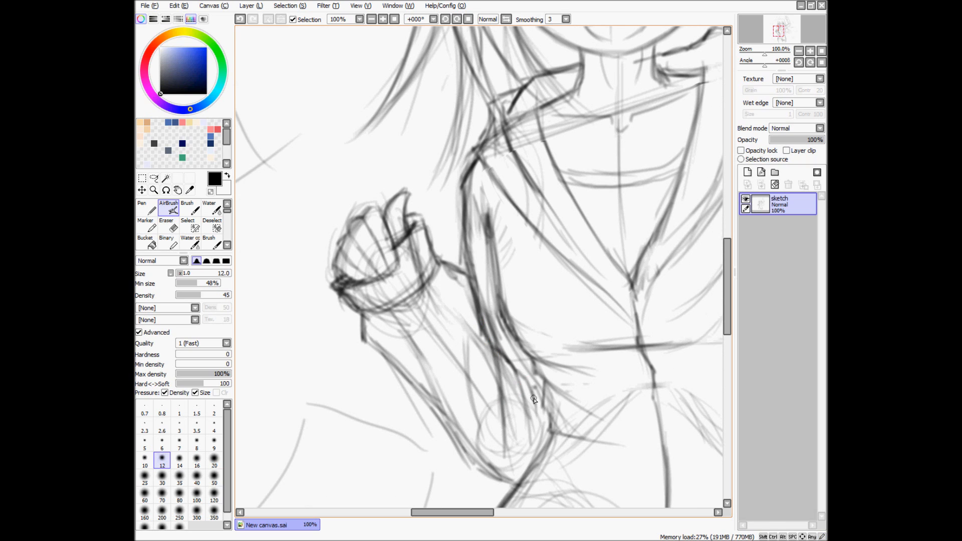
{"action": "key", "text": "ctrl+0"}
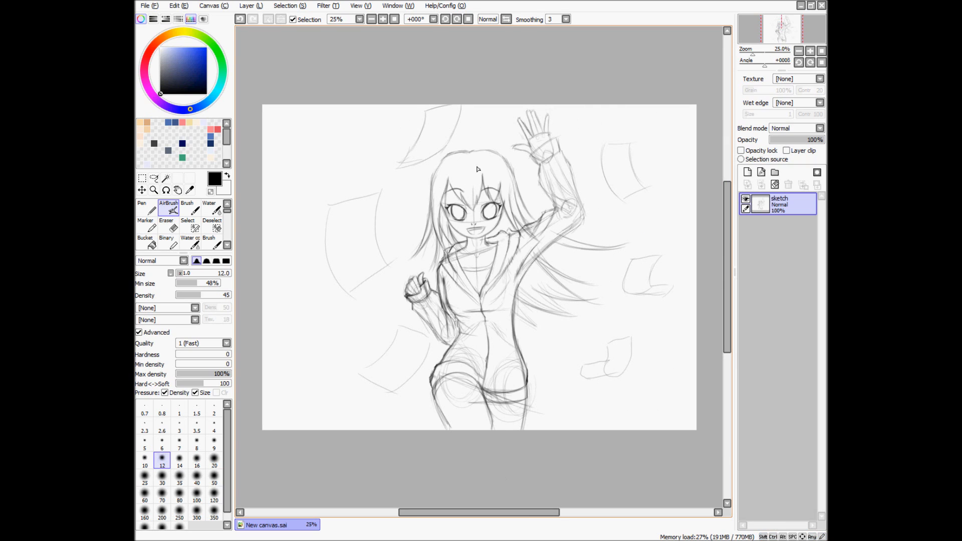
Step: Shade both irises grey and paint a dark oval pupil in each with the AirBrush at size 38
{"action": "scroll", "coordinate": [467, 205], "scroll_direction": "up", "scroll_amount": 5}
{"action": "mouse_move", "coordinate": [397, 230]}
{"action": "left_mouse_down", "text": "ctrl+alt"}
{"action": "mouse_move", "coordinate": [407, 256]}
{"action": "mouse_move", "coordinate": [390, 213]}
{"action": "mouse_move", "coordinate": [387, 243]}
{"action": "mouse_move", "coordinate": [399, 228]}
{"action": "mouse_move", "coordinate": [392, 203]}
{"action": "mouse_move", "coordinate": [428, 287]}
{"action": "mouse_move", "coordinate": [419, 219]}
{"action": "mouse_move", "coordinate": [438, 268]}
{"action": "mouse_move", "coordinate": [419, 212]}
{"action": "mouse_move", "coordinate": [432, 220]}
{"action": "mouse_move", "coordinate": [441, 258]}
{"action": "mouse_move", "coordinate": [419, 210]}
{"action": "mouse_move", "coordinate": [435, 256]}
{"action": "mouse_move", "coordinate": [424, 223]}
{"action": "mouse_move", "coordinate": [411, 241]}
{"action": "mouse_move", "coordinate": [414, 273]}
{"action": "mouse_move", "coordinate": [399, 219]}
{"action": "mouse_move", "coordinate": [391, 246]}
{"action": "left_mouse_up", "text": "ctrl+alt"}
{"action": "mouse_move", "coordinate": [583, 216]}
{"action": "left_mouse_down"}
{"action": "mouse_move", "coordinate": [590, 283]}
{"action": "mouse_move", "coordinate": [582, 222]}
{"action": "mouse_move", "coordinate": [613, 249]}
{"action": "mouse_move", "coordinate": [614, 273]}
{"action": "mouse_move", "coordinate": [598, 213]}
{"action": "mouse_move", "coordinate": [615, 197]}
{"action": "mouse_move", "coordinate": [611, 277]}
{"action": "mouse_move", "coordinate": [637, 207]}
{"action": "mouse_move", "coordinate": [619, 263]}
{"action": "mouse_move", "coordinate": [620, 203]}
{"action": "mouse_move", "coordinate": [602, 215]}
{"action": "mouse_move", "coordinate": [591, 245]}
{"action": "mouse_move", "coordinate": [602, 257]}
{"action": "mouse_move", "coordinate": [606, 236]}
{"action": "left_mouse_up"}
{"action": "mouse_move", "coordinate": [409, 254]}
{"action": "left_mouse_down"}
{"action": "mouse_move", "coordinate": [420, 261]}
{"action": "mouse_move", "coordinate": [419, 217]}
{"action": "mouse_move", "coordinate": [408, 257]}
{"action": "mouse_move", "coordinate": [411, 220]}
{"action": "mouse_move", "coordinate": [408, 242]}
{"action": "left_mouse_up"}
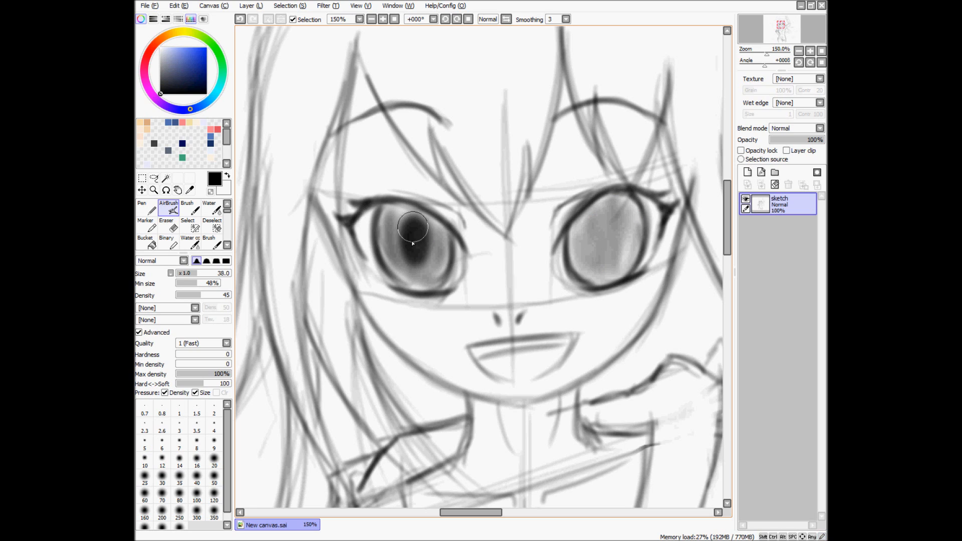
{"action": "mouse_move", "coordinate": [605, 224]}
{"action": "left_mouse_down"}
{"action": "mouse_move", "coordinate": [604, 253]}
{"action": "mouse_move", "coordinate": [599, 219]}
{"action": "mouse_move", "coordinate": [615, 230]}
{"action": "left_mouse_up"}
Step: Darken the upper part and outer rim of both irises with the AirBrush, using size 24 for the edges
{"action": "mouse_move", "coordinate": [390, 203]}
{"action": "left_mouse_down"}
{"action": "mouse_move", "coordinate": [382, 208]}
{"action": "mouse_move", "coordinate": [428, 215]}
{"action": "mouse_move", "coordinate": [379, 212]}
{"action": "mouse_move", "coordinate": [440, 235]}
{"action": "mouse_move", "coordinate": [388, 214]}
{"action": "mouse_move", "coordinate": [421, 215]}
{"action": "mouse_move", "coordinate": [401, 221]}
{"action": "mouse_move", "coordinate": [398, 210]}
{"action": "mouse_move", "coordinate": [388, 251]}
{"action": "mouse_move", "coordinate": [395, 270]}
{"action": "mouse_move", "coordinate": [410, 283]}
{"action": "mouse_move", "coordinate": [449, 278]}
{"action": "left_mouse_up"}
{"action": "left_click_drag", "start_coordinate": [445, 240], "coordinate": [428, 273]}
{"action": "mouse_move", "coordinate": [584, 220]}
{"action": "left_mouse_down"}
{"action": "mouse_move", "coordinate": [575, 236]}
{"action": "mouse_move", "coordinate": [638, 206]}
{"action": "left_mouse_up"}
{"action": "mouse_move", "coordinate": [601, 200]}
{"action": "left_mouse_down"}
{"action": "mouse_move", "coordinate": [626, 200]}
{"action": "mouse_move", "coordinate": [578, 230]}
{"action": "mouse_move", "coordinate": [603, 202]}
{"action": "mouse_move", "coordinate": [578, 228]}
{"action": "mouse_move", "coordinate": [587, 211]}
{"action": "mouse_move", "coordinate": [636, 213]}
{"action": "mouse_move", "coordinate": [620, 196]}
{"action": "mouse_move", "coordinate": [641, 222]}
{"action": "mouse_move", "coordinate": [632, 208]}
{"action": "mouse_move", "coordinate": [640, 238]}
{"action": "mouse_move", "coordinate": [642, 238]}
{"action": "left_mouse_up"}
{"action": "mouse_move", "coordinate": [635, 204]}
{"action": "left_mouse_down"}
{"action": "mouse_move", "coordinate": [640, 248]}
{"action": "mouse_move", "coordinate": [624, 275]}
{"action": "mouse_move", "coordinate": [630, 268]}
{"action": "mouse_move", "coordinate": [571, 232]}
{"action": "mouse_move", "coordinate": [573, 256]}
{"action": "mouse_move", "coordinate": [613, 283]}
{"action": "mouse_move", "coordinate": [641, 263]}
{"action": "mouse_move", "coordinate": [576, 281]}
{"action": "mouse_move", "coordinate": [577, 270]}
{"action": "mouse_move", "coordinate": [576, 281]}
{"action": "left_mouse_up"}
{"action": "mouse_move", "coordinate": [382, 221]}
{"action": "left_mouse_down"}
{"action": "mouse_move", "coordinate": [447, 241]}
{"action": "mouse_move", "coordinate": [438, 267]}
{"action": "mouse_move", "coordinate": [400, 273]}
{"action": "mouse_move", "coordinate": [436, 283]}
{"action": "mouse_move", "coordinate": [380, 259]}
{"action": "left_mouse_up"}
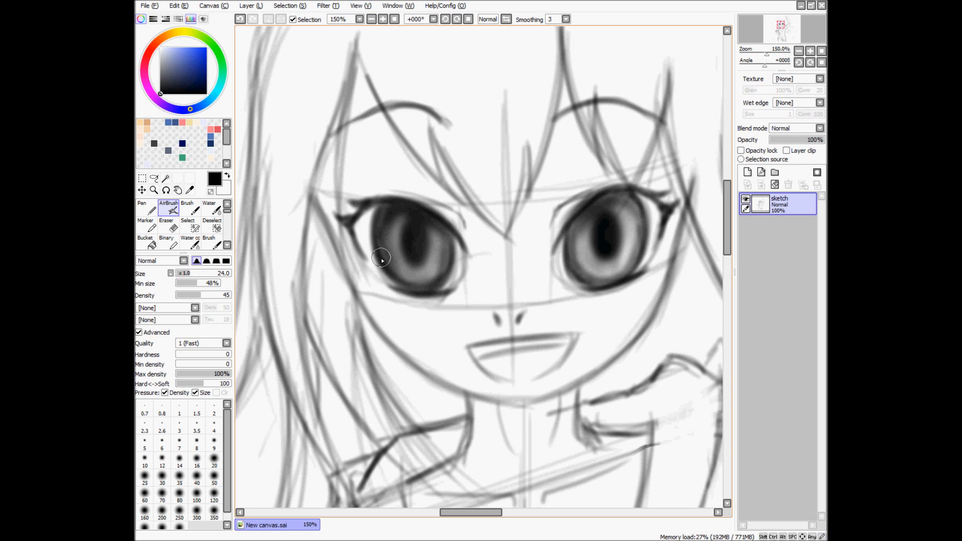
{"action": "mouse_move", "coordinate": [635, 262]}
{"action": "left_mouse_down"}
{"action": "mouse_move", "coordinate": [633, 213]}
{"action": "mouse_move", "coordinate": [621, 220]}
{"action": "mouse_move", "coordinate": [622, 200]}
{"action": "mouse_move", "coordinate": [605, 197]}
{"action": "mouse_move", "coordinate": [637, 214]}
{"action": "left_mouse_up"}
Step: Erase a light crescent below the pupil in each eye, reducing the Eraser size to 14.8
{"action": "key", "text": "e"}
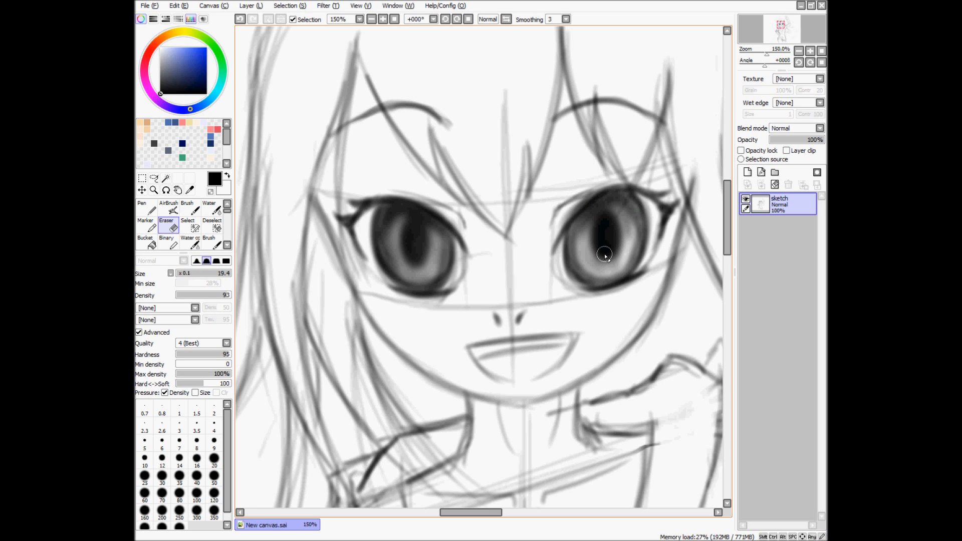
{"action": "mouse_move", "coordinate": [594, 266]}
{"action": "left_mouse_down"}
{"action": "mouse_move", "coordinate": [620, 266]}
{"action": "mouse_move", "coordinate": [632, 245]}
{"action": "mouse_move", "coordinate": [599, 266]}
{"action": "mouse_move", "coordinate": [624, 255]}
{"action": "left_mouse_up"}
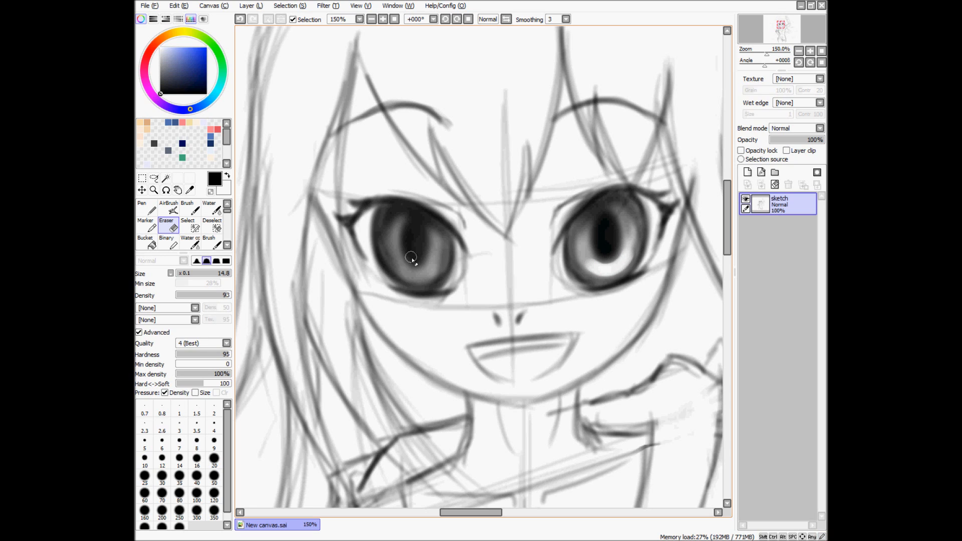
{"action": "left_click_drag", "start_coordinate": [399, 263], "coordinate": [429, 268]}
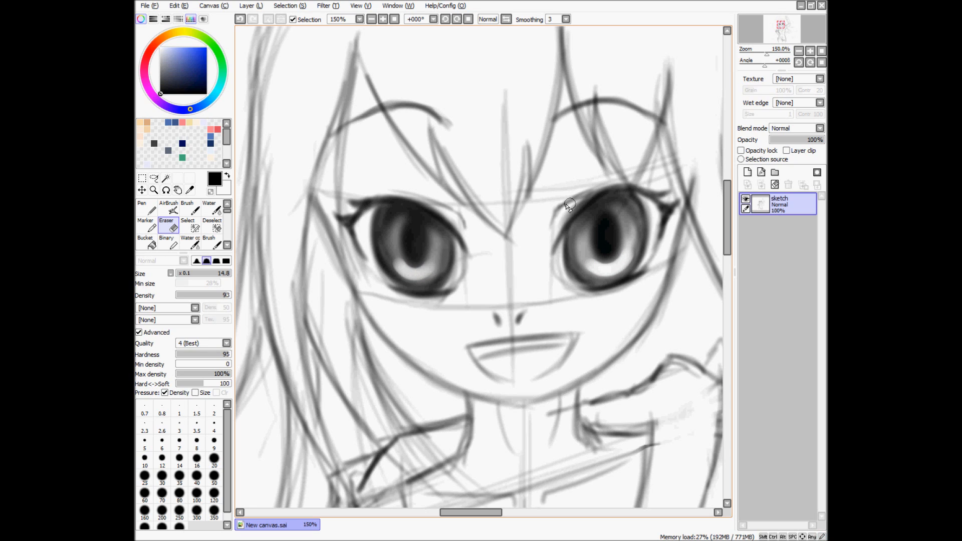
{"action": "key", "text": "ctrl+shift+0"}
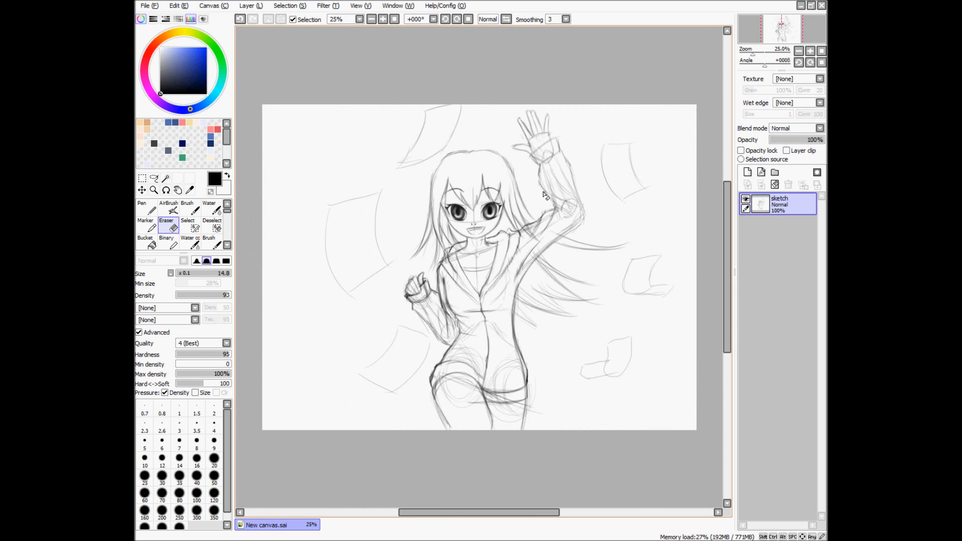
Step: Erase a round white highlight in the upper part of each eye, overlapping the pupil
{"action": "key", "text": "Page_Up"}
{"action": "key", "text": "Page_Up"}
{"action": "key", "text": "Page_Up"}
{"action": "key", "text": "Page_Up"}
{"action": "mouse_move", "coordinate": [498, 220]}
{"action": "left_mouse_down"}
{"action": "mouse_move", "coordinate": [517, 221]}
{"action": "mouse_move", "coordinate": [503, 214]}
{"action": "left_mouse_up"}
{"action": "left_click_drag", "start_coordinate": [383, 235], "coordinate": [387, 232]}
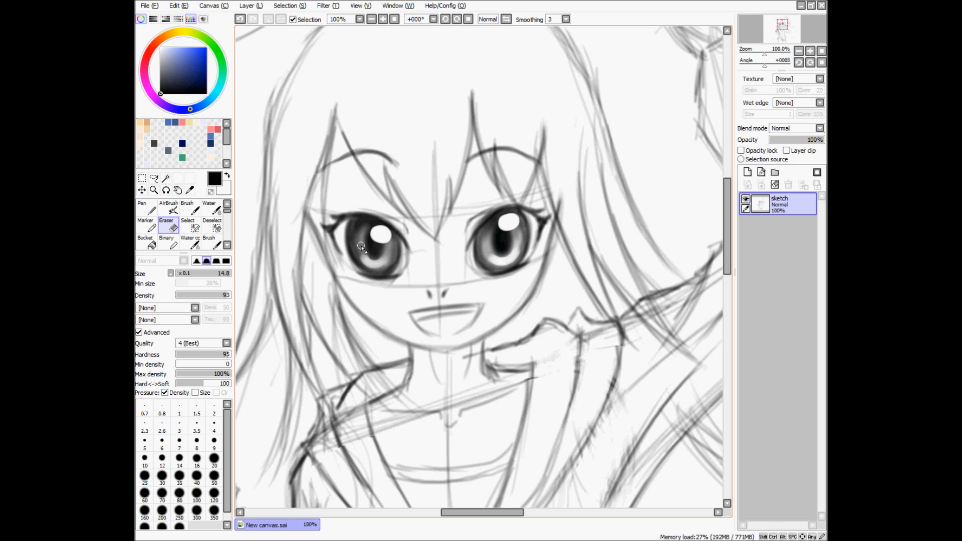
Step: Undo the last eraser stroke and erase small secondary highlights in the lower part of both eyes
{"action": "key", "text": "ctrl+z"}
{"action": "left_click_drag", "start_coordinate": [368, 257], "coordinate": [382, 259]}
{"action": "left_click_drag", "start_coordinate": [495, 256], "coordinate": [499, 251]}
{"action": "key", "text": "ctrl+0"}
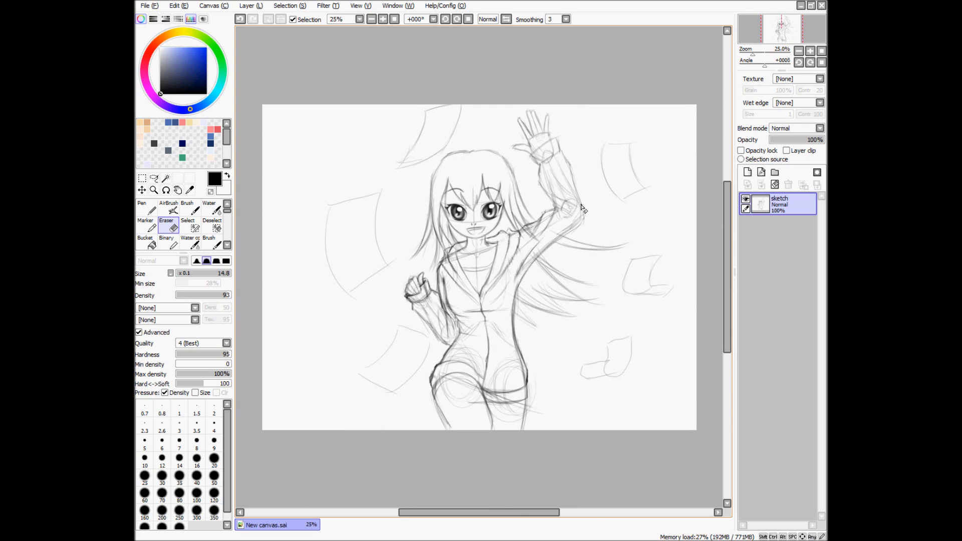
Step: Compare the eyes with and without the last secondary highlight, leaving that eraser stroke undone
{"action": "key", "text": "ctrl+z"}
{"action": "key", "text": "ctrl+y"}
{"action": "key", "text": "ctrl+z"}
{"action": "scroll", "coordinate": [495, 210], "scroll_direction": "up", "scroll_amount": 1}
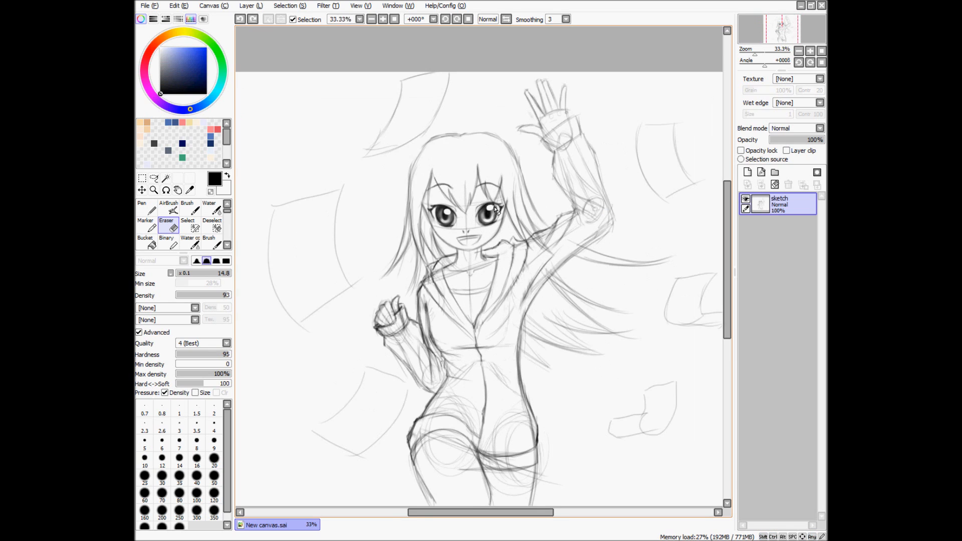
{"action": "scroll", "coordinate": [495, 209], "scroll_direction": "down", "scroll_amount": 1}
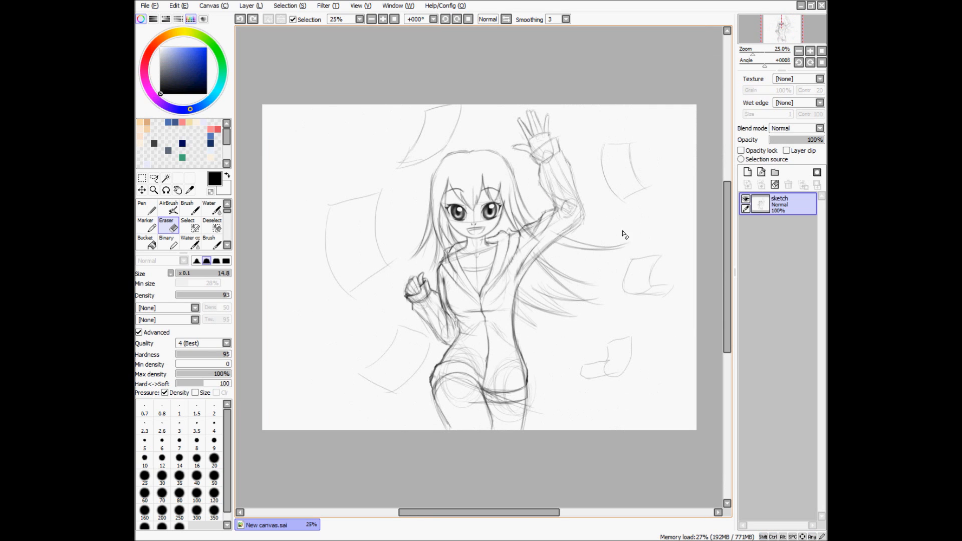